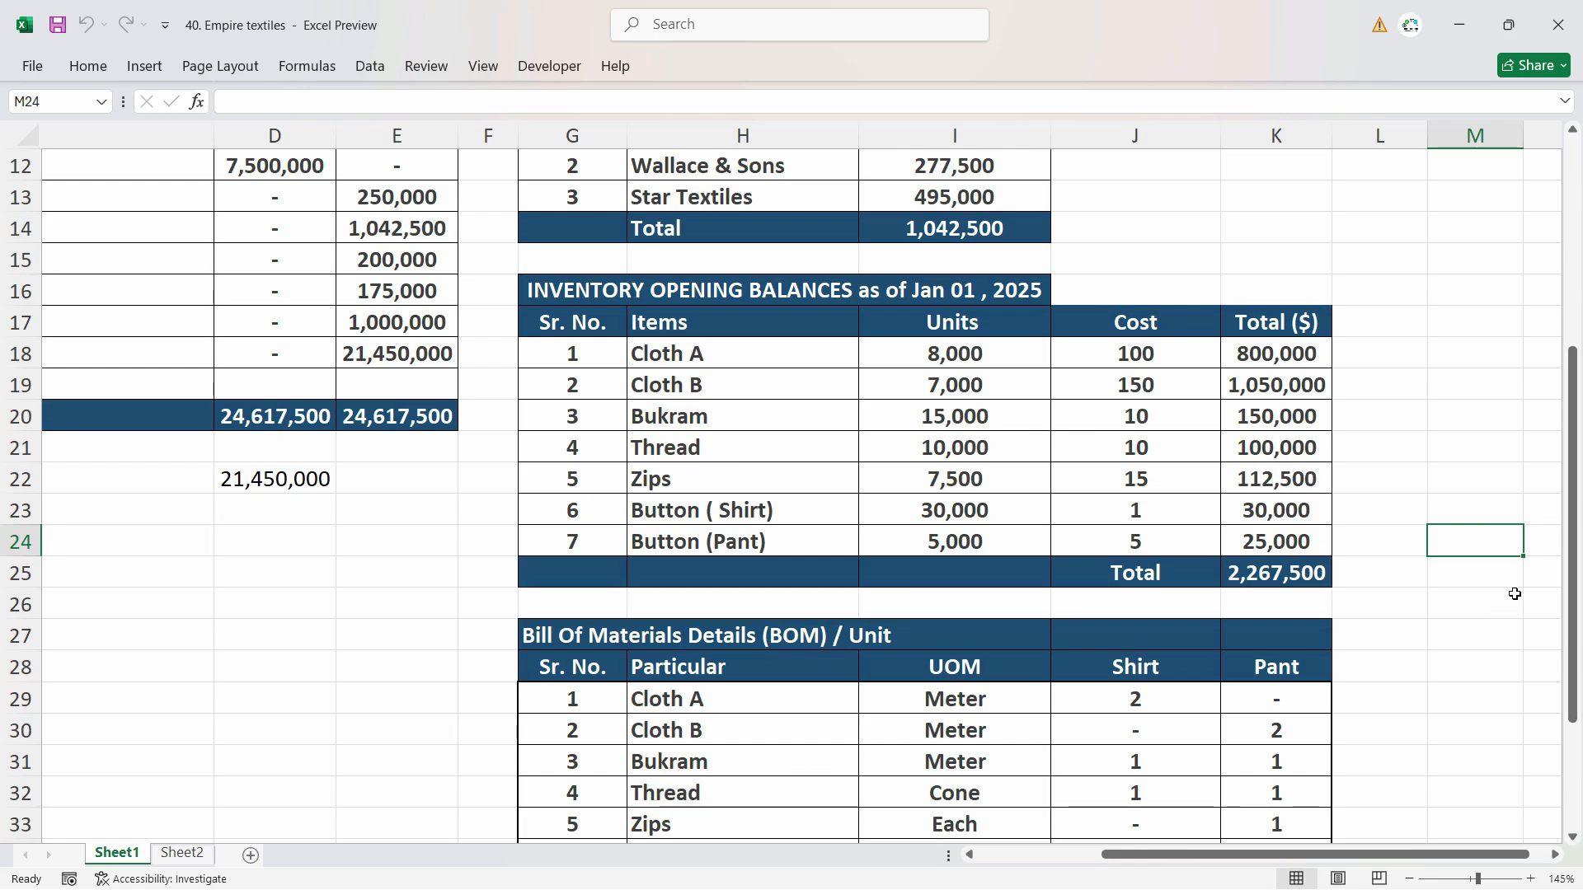
Examine the inventory opening balances and bill of materials tables on Sheet1, including the seven listed raw material items
mouse_move(1574, 507)
mouse_down()
mouse_move(1575, 569)
mouse_move(1575, 533)
mouse_up()
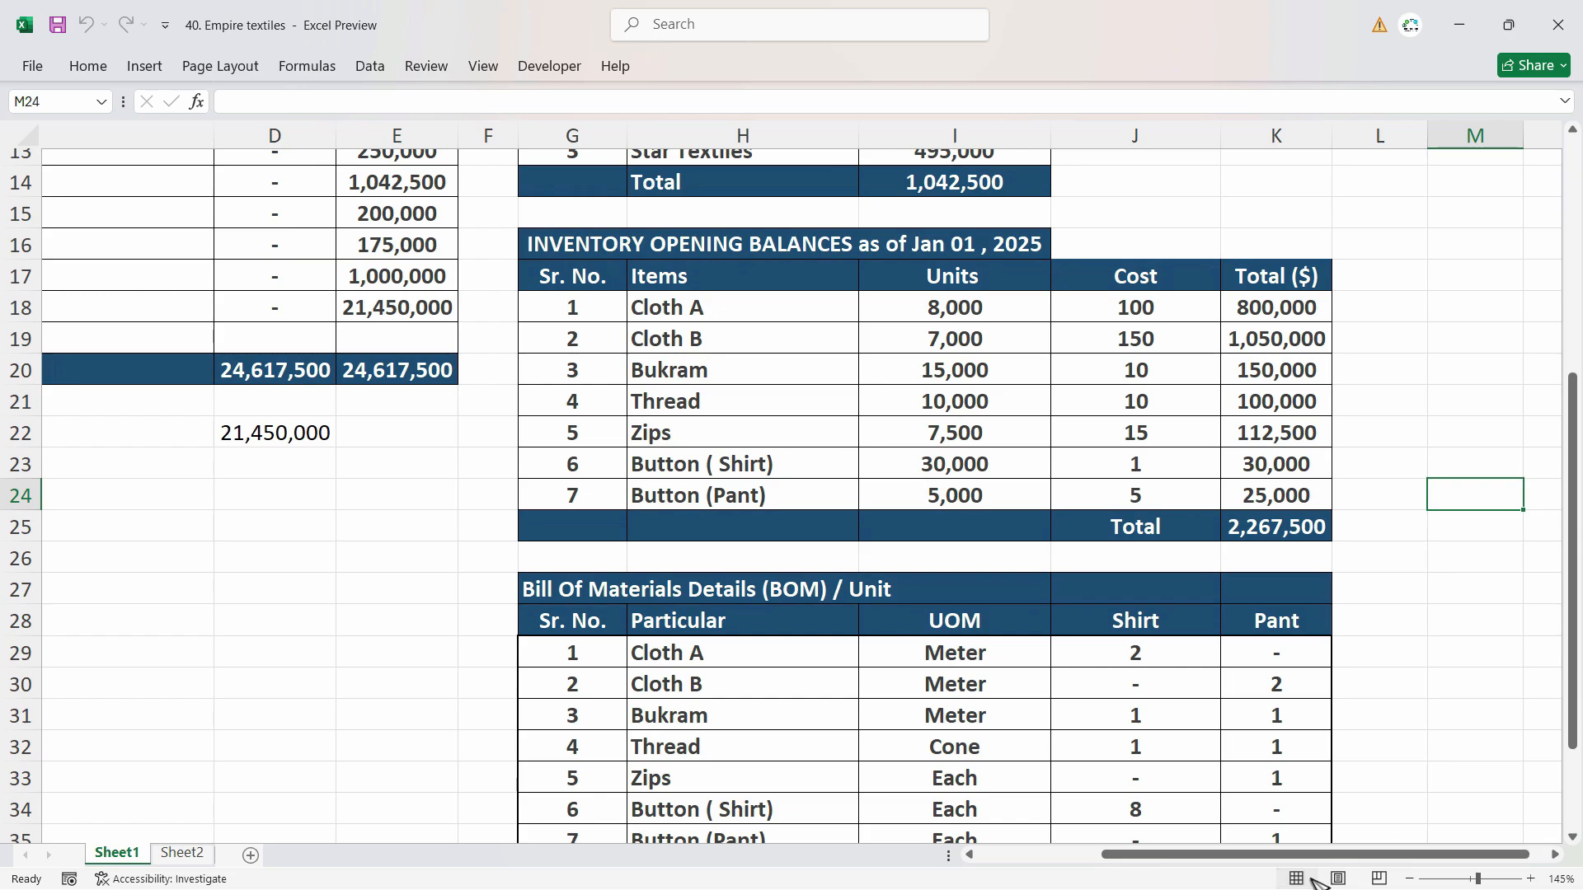
drag(1311, 858, 1070, 858)
scroll(1208, 731, up, 3)
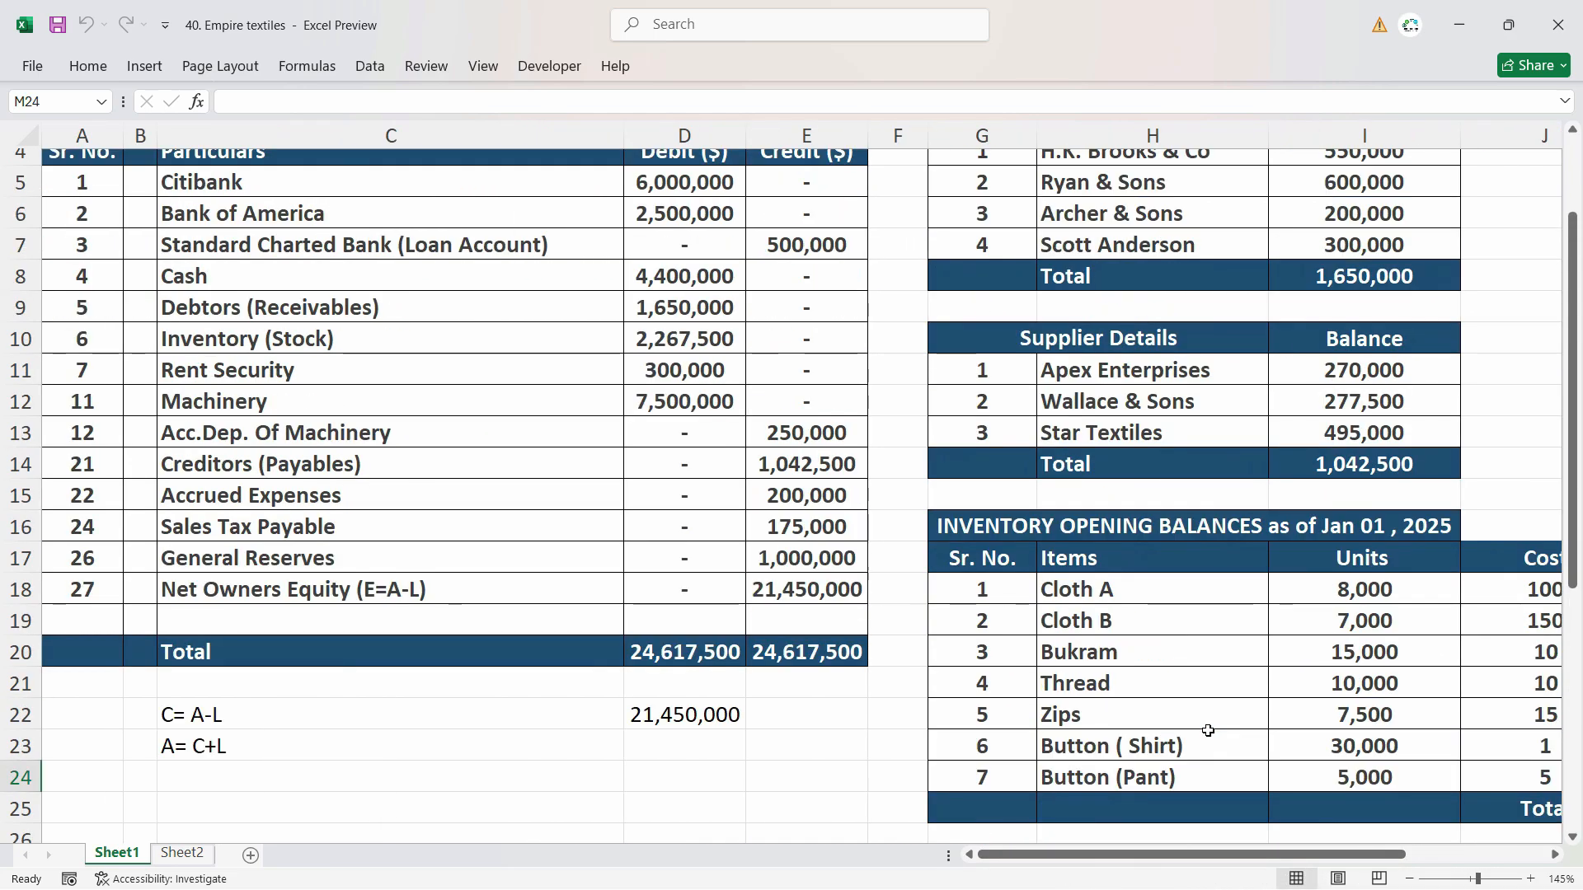
drag(1184, 857, 1287, 857)
drag(1571, 396, 1571, 467)
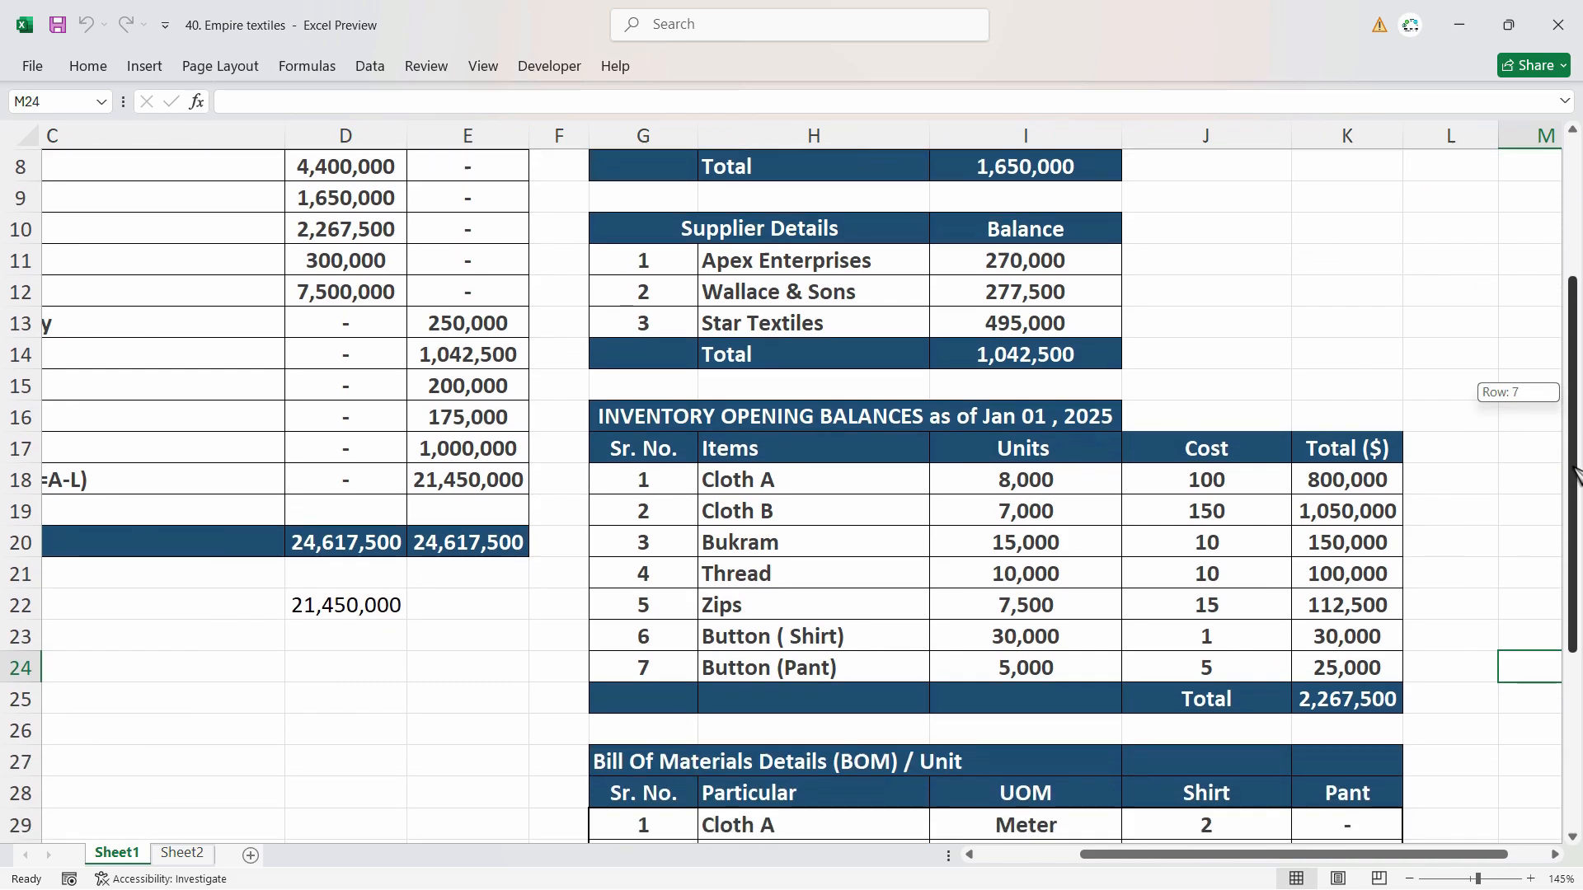
drag(859, 468, 856, 656)
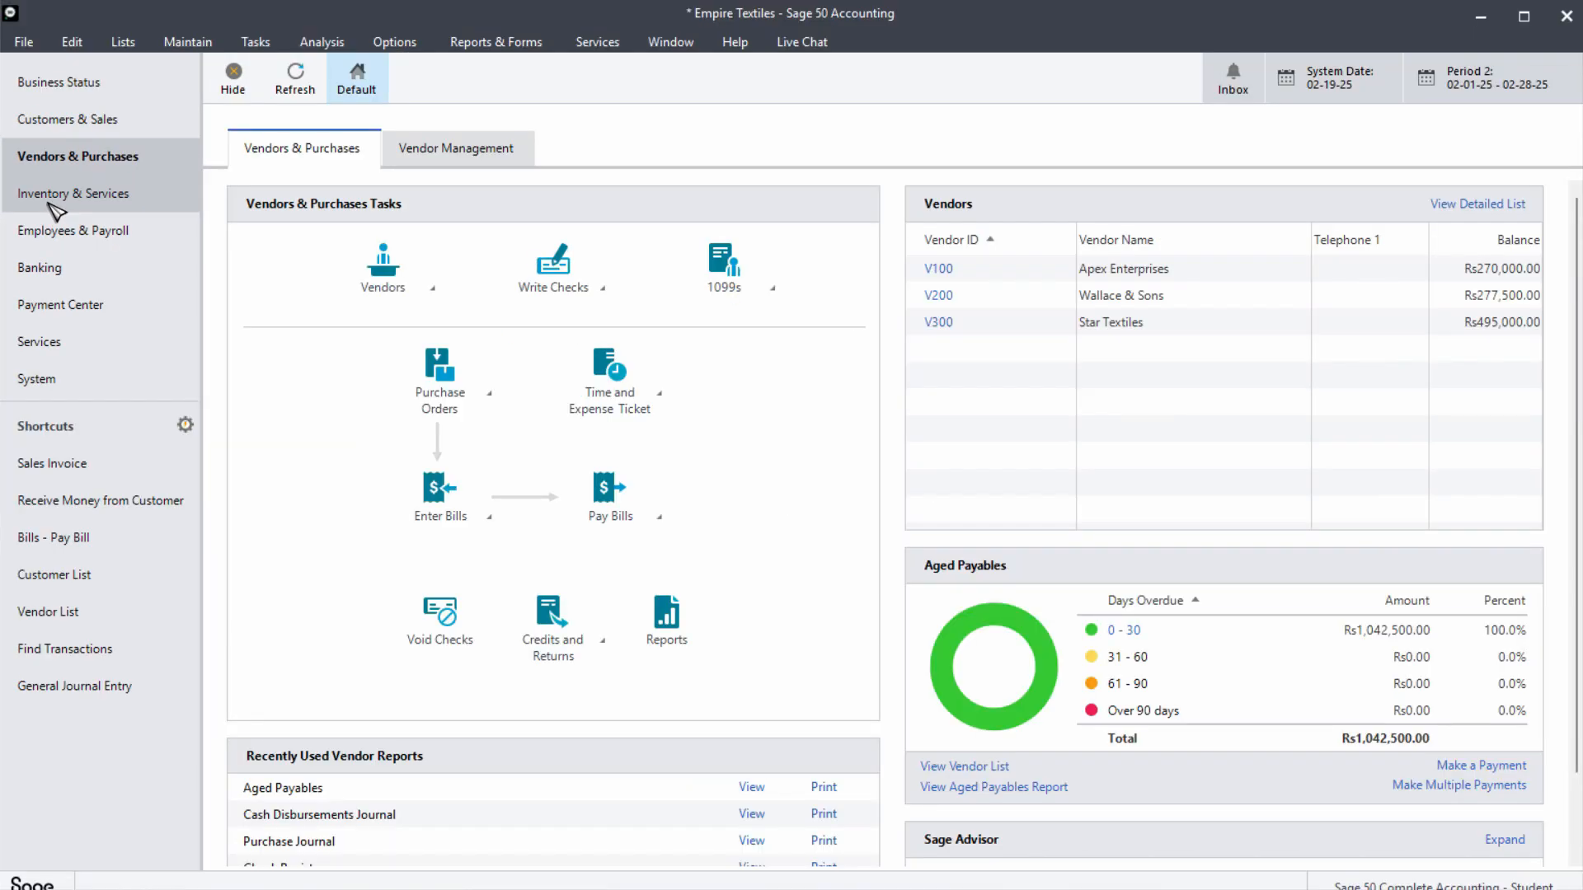
In Sage 50, create a new inventory item with the Item ID RM001
click(53, 198)
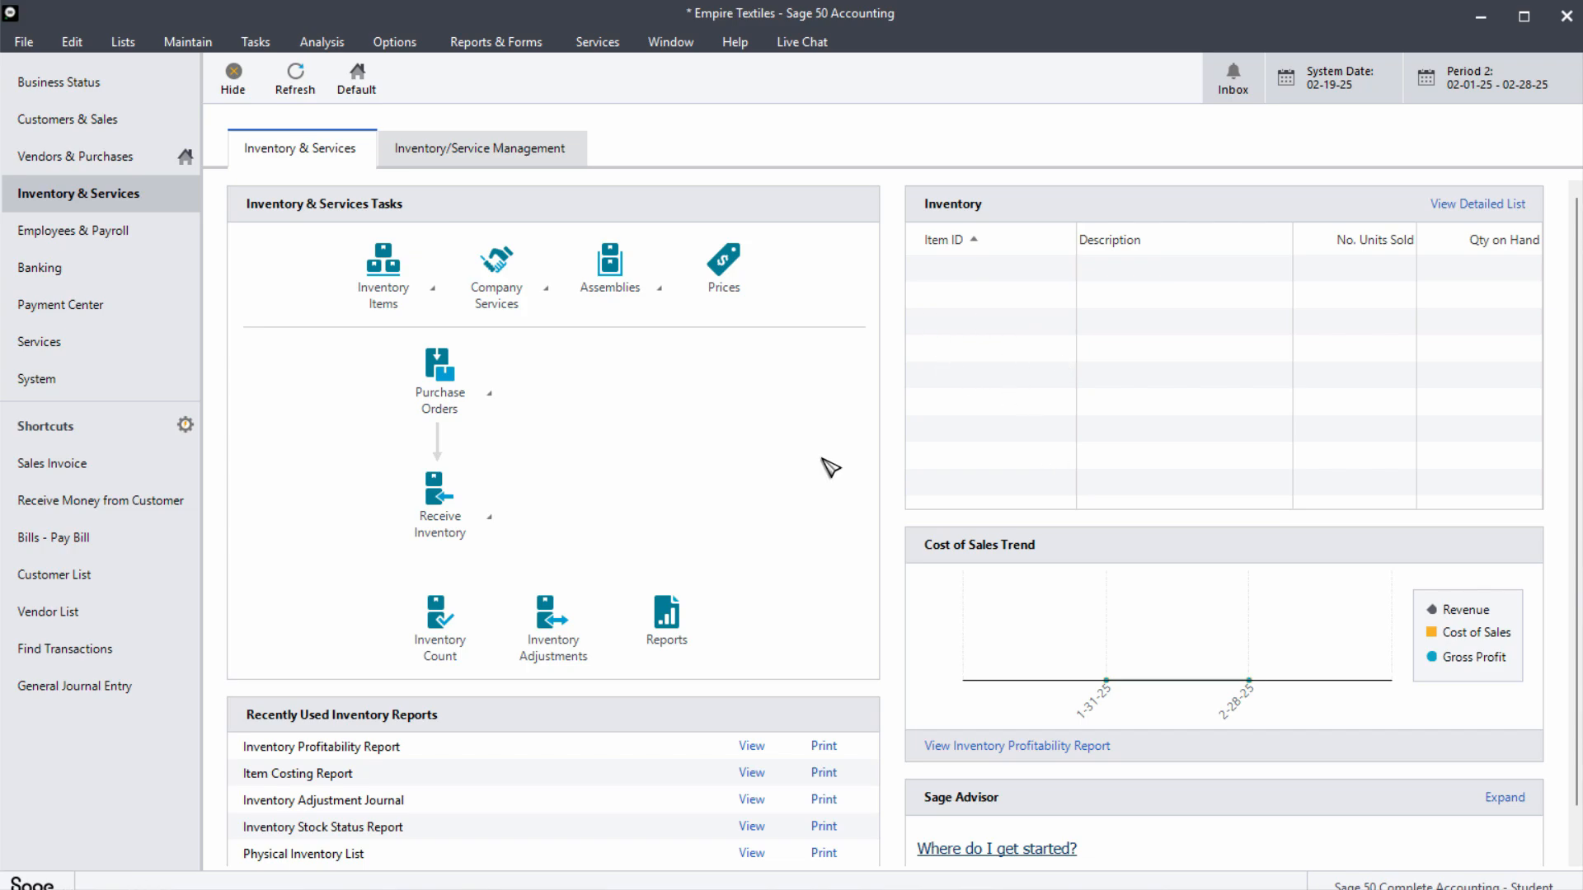
click(386, 284)
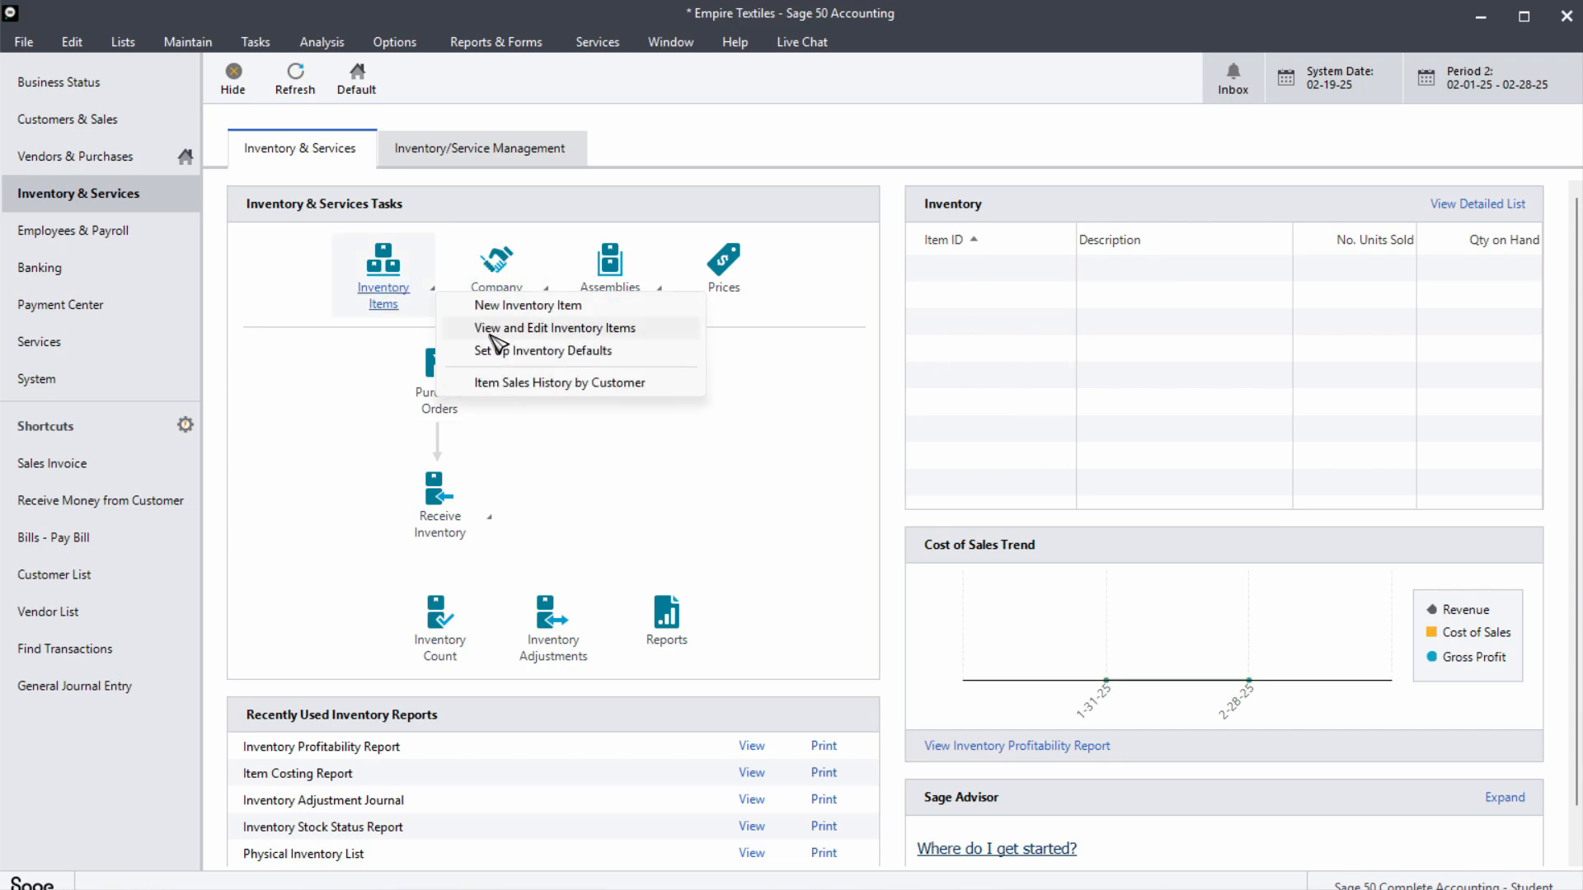
click(527, 307)
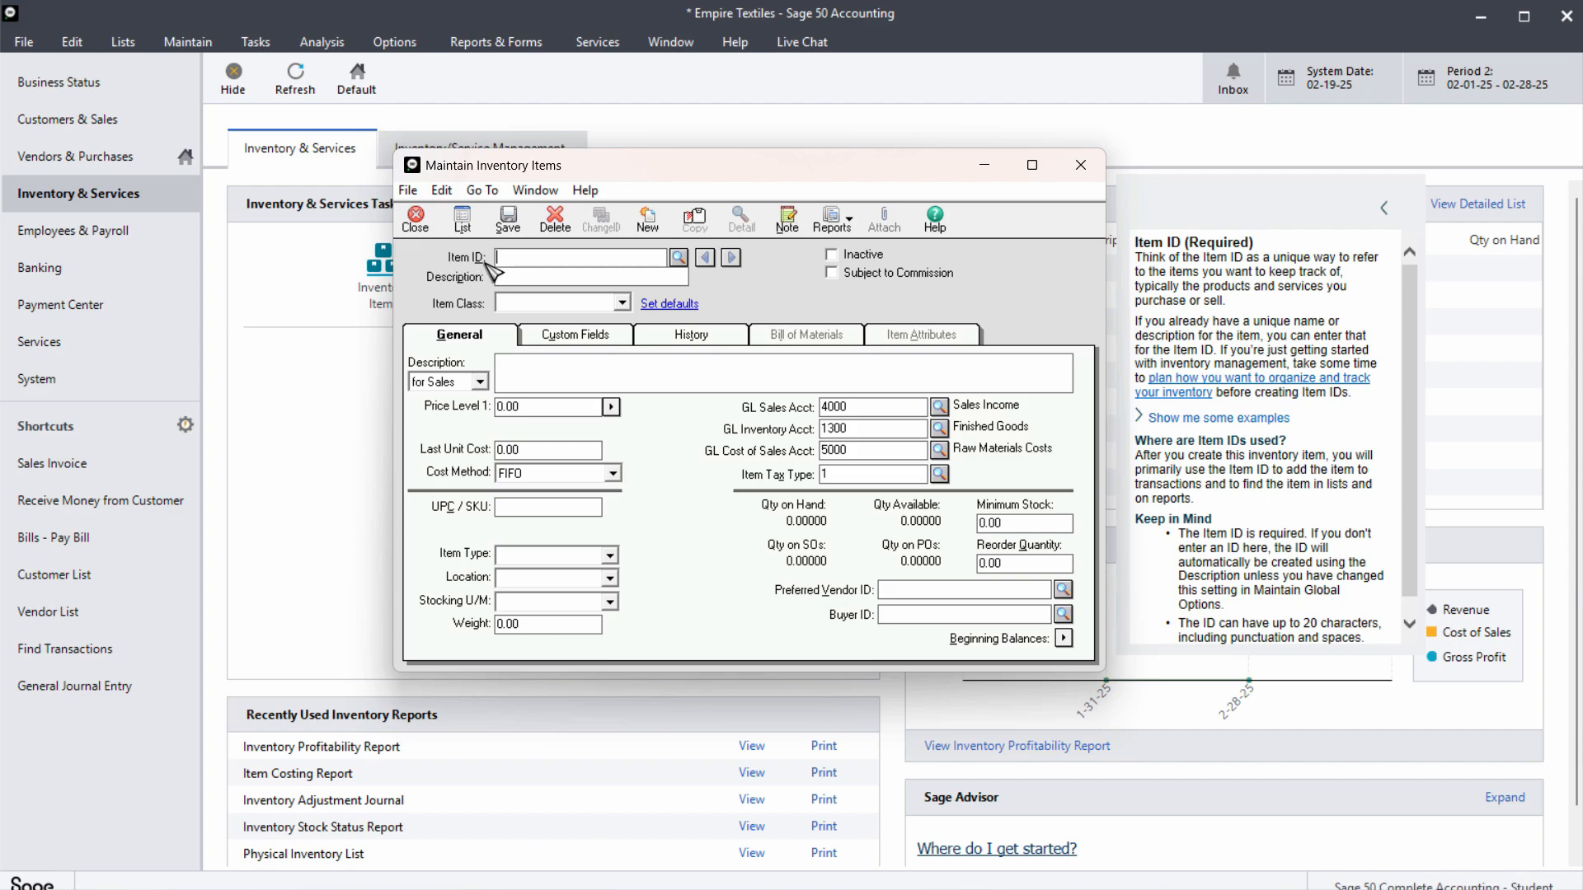
text(RM)
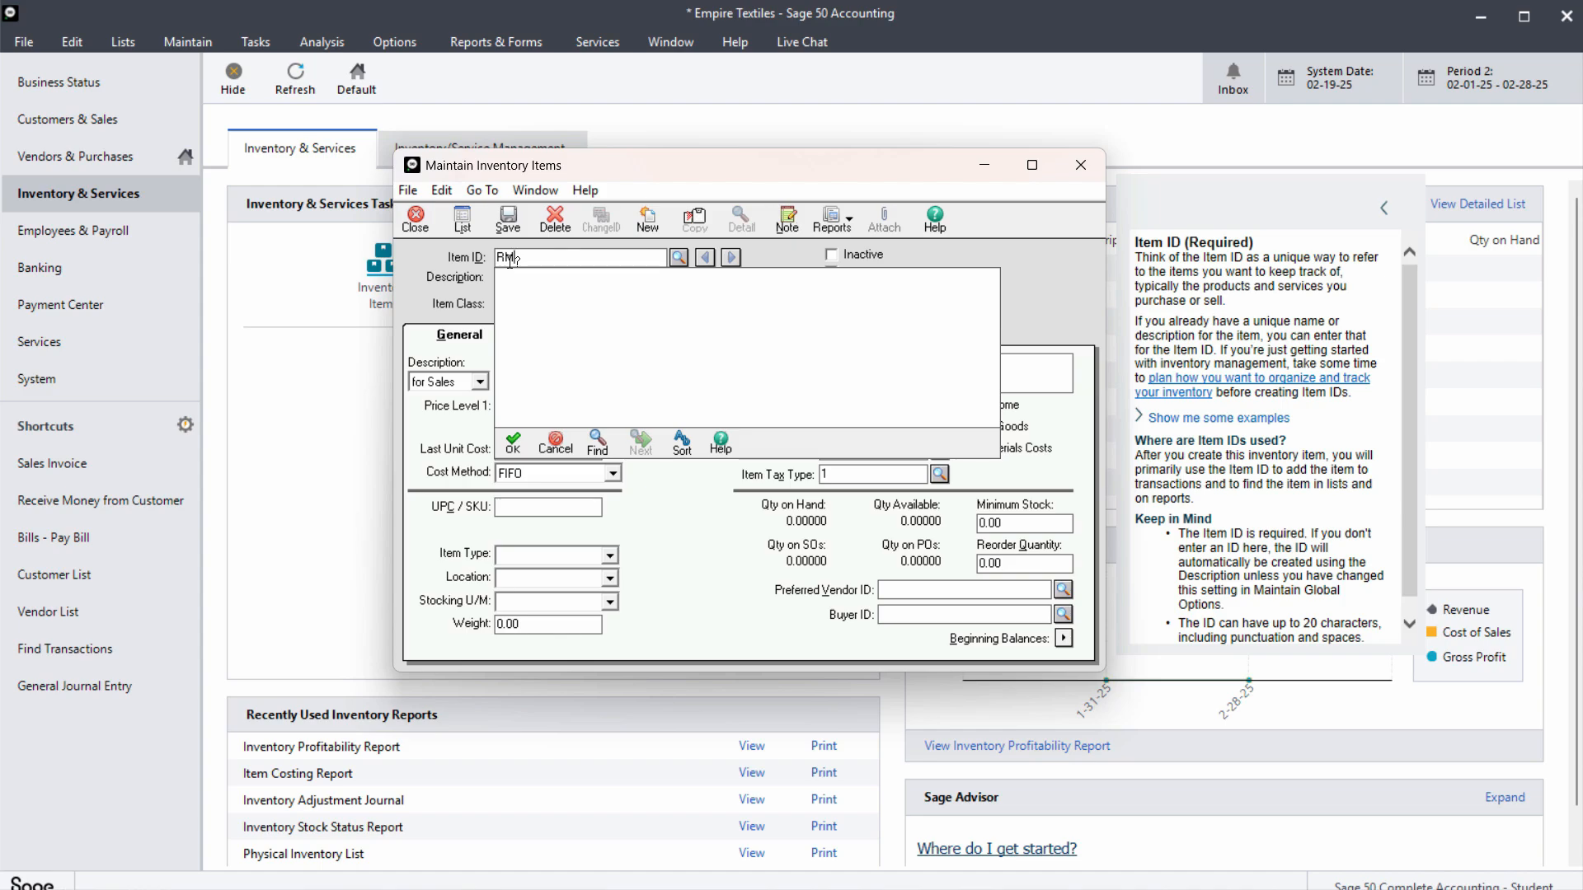
text(001)
key(Tab)
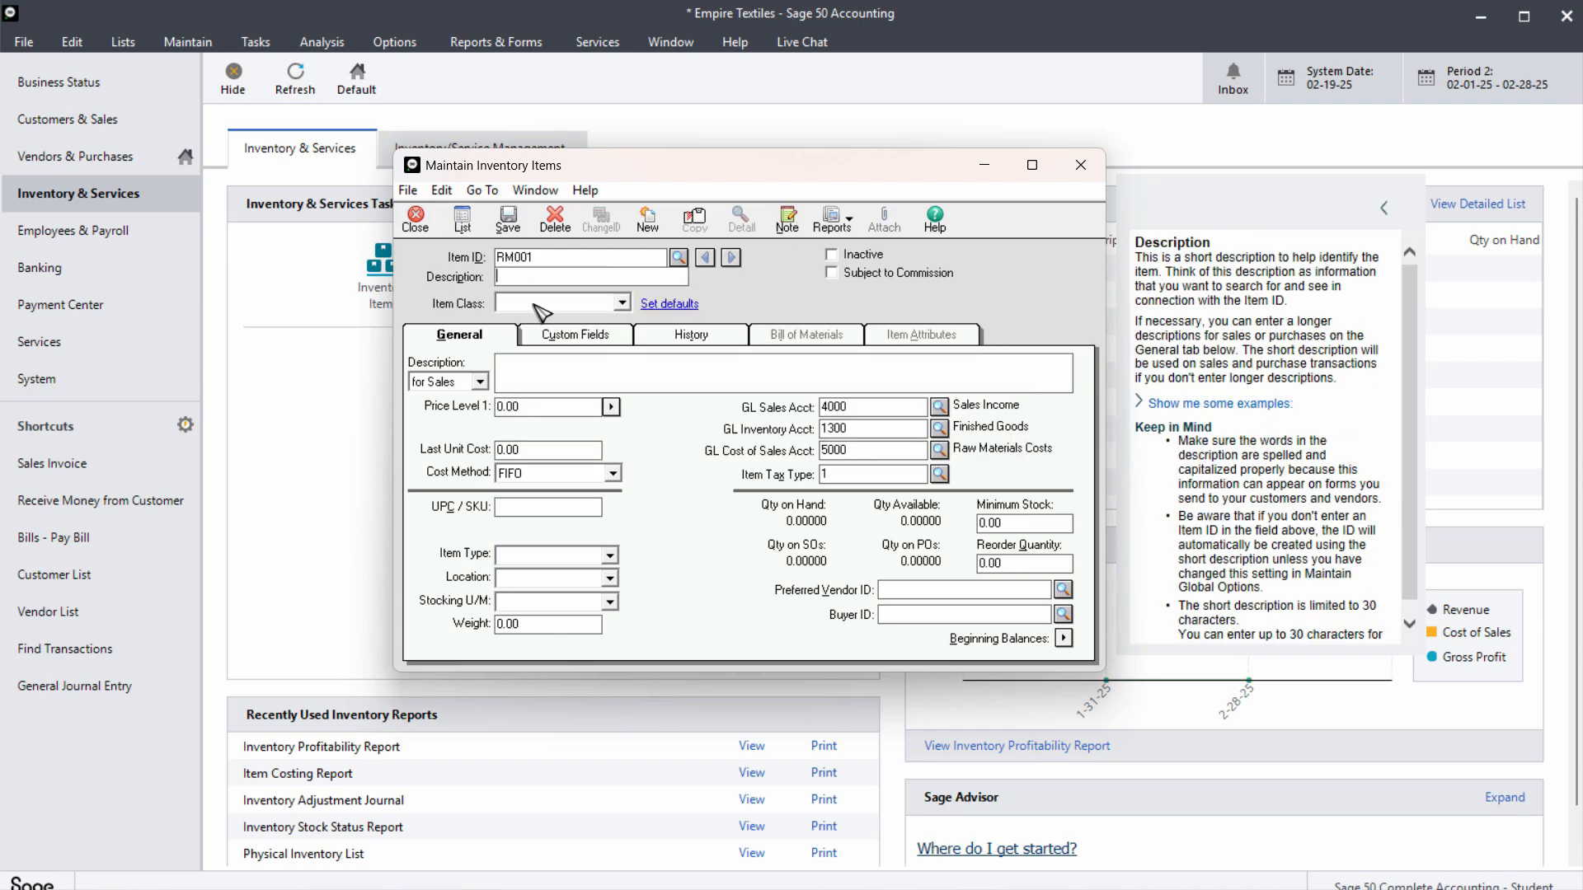
Copy the name Cloth A from the Excel inventory table into RM001's description and set the item class to Stock item
key(alt+Tab)
key(ctrl+c)
key(alt+Tab)
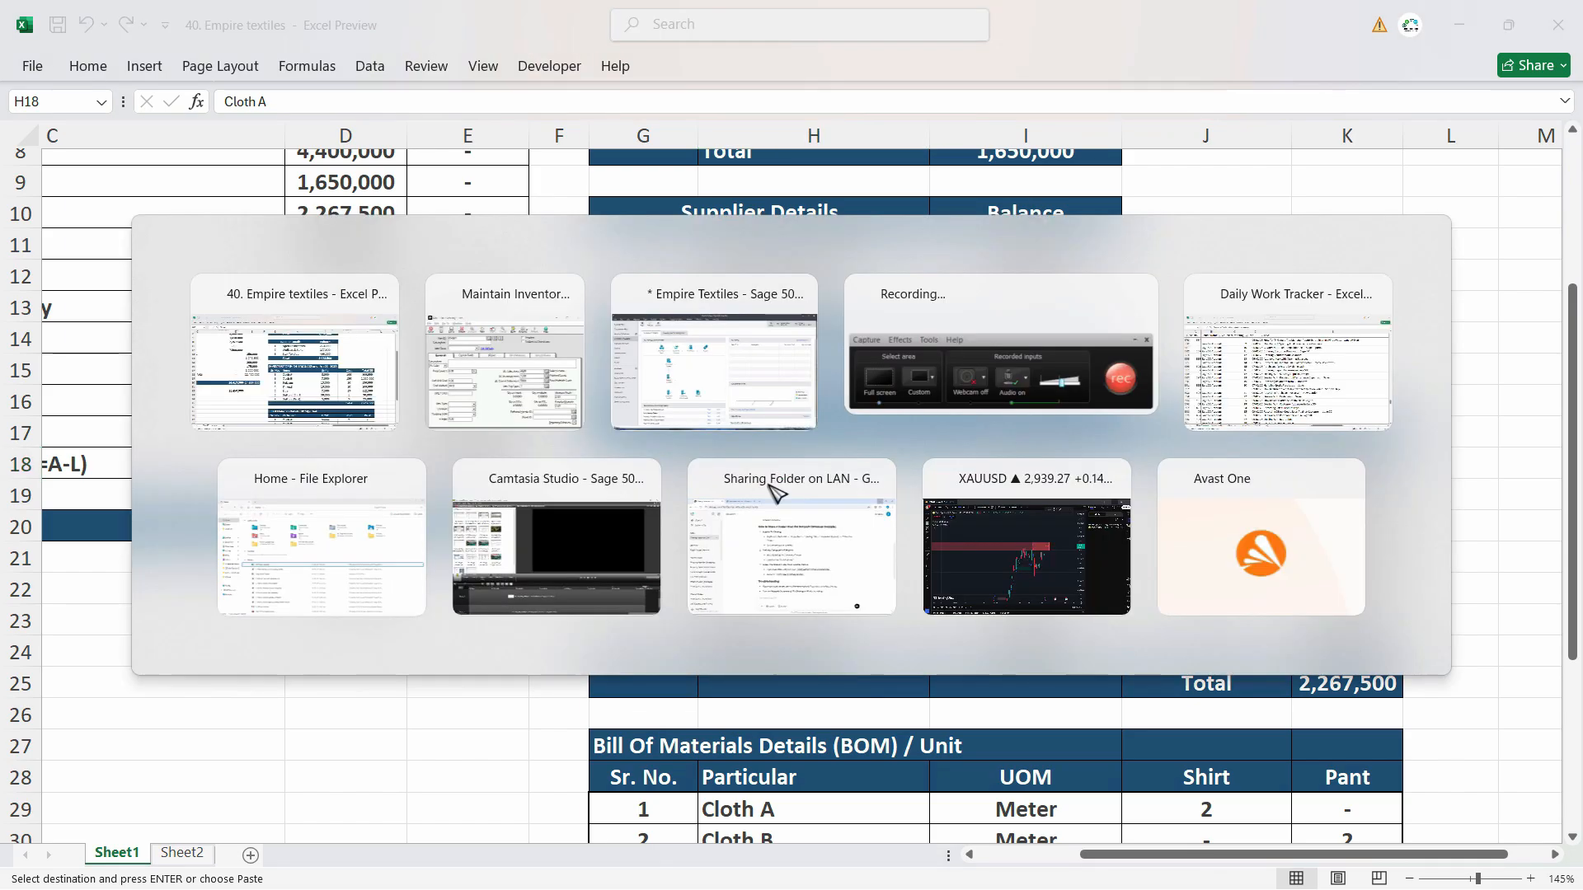
key(ctrl+v)
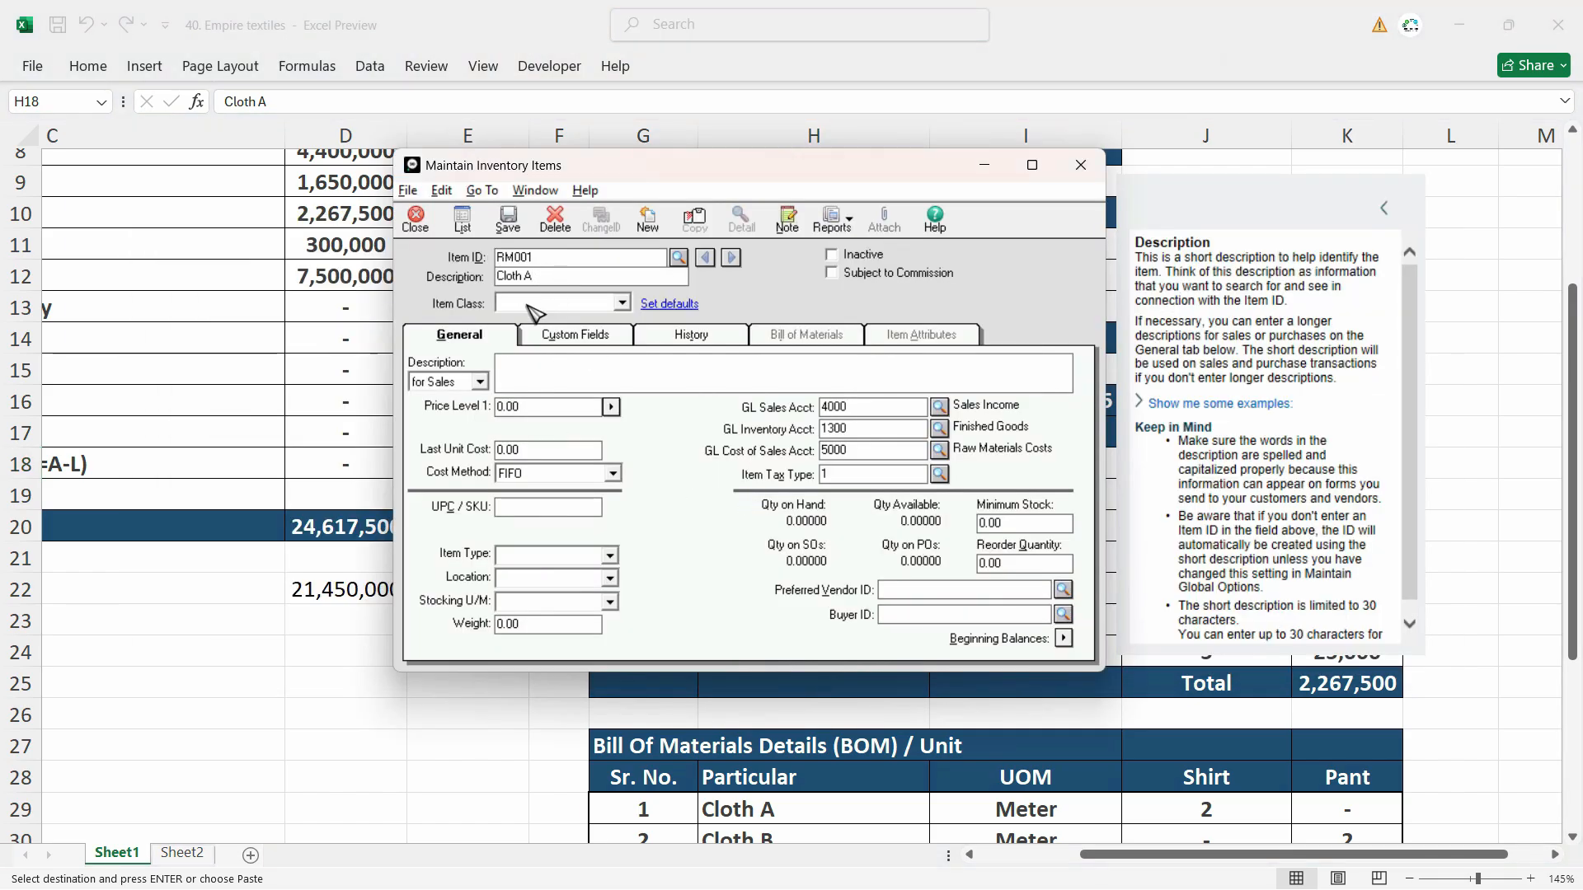
click(530, 305)
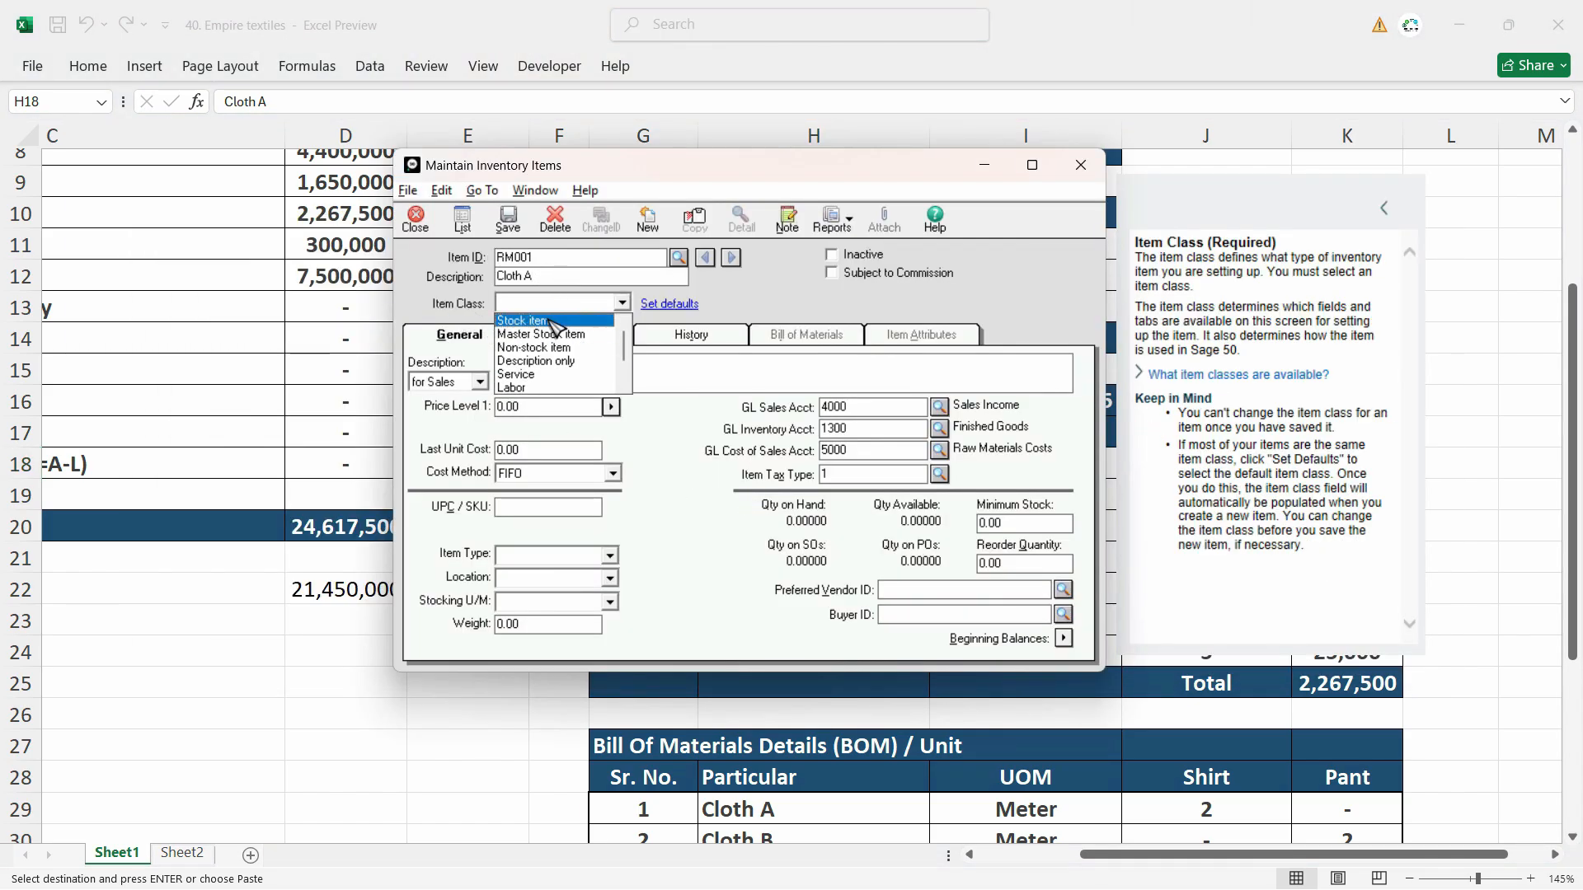
click(553, 326)
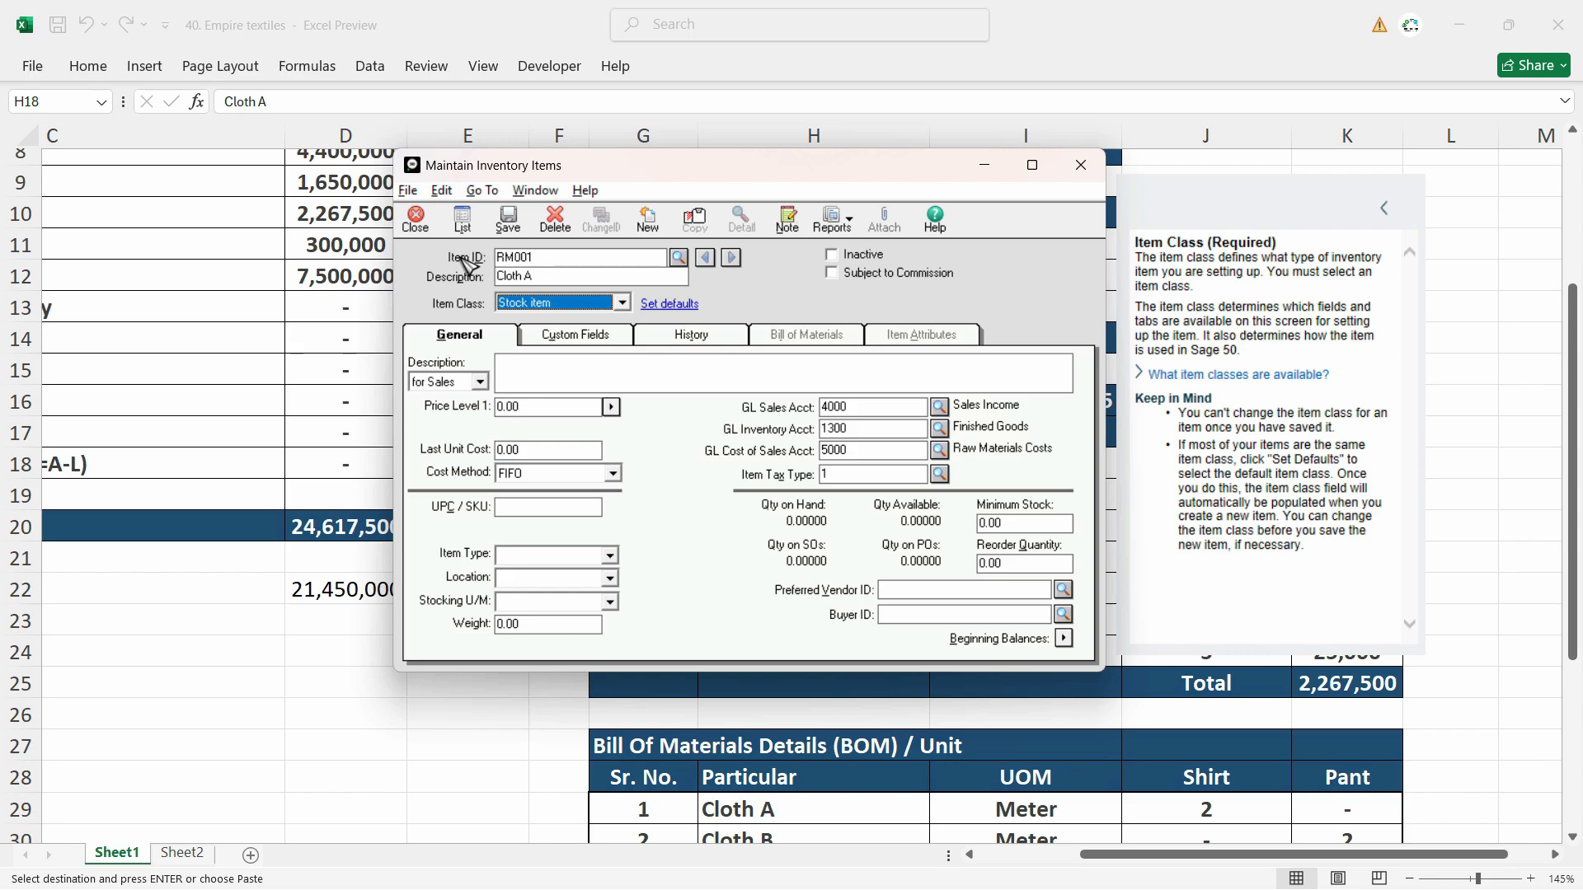
Enter Cloth A as the item's description for purchases and set the cost method to Average
key(Tab)
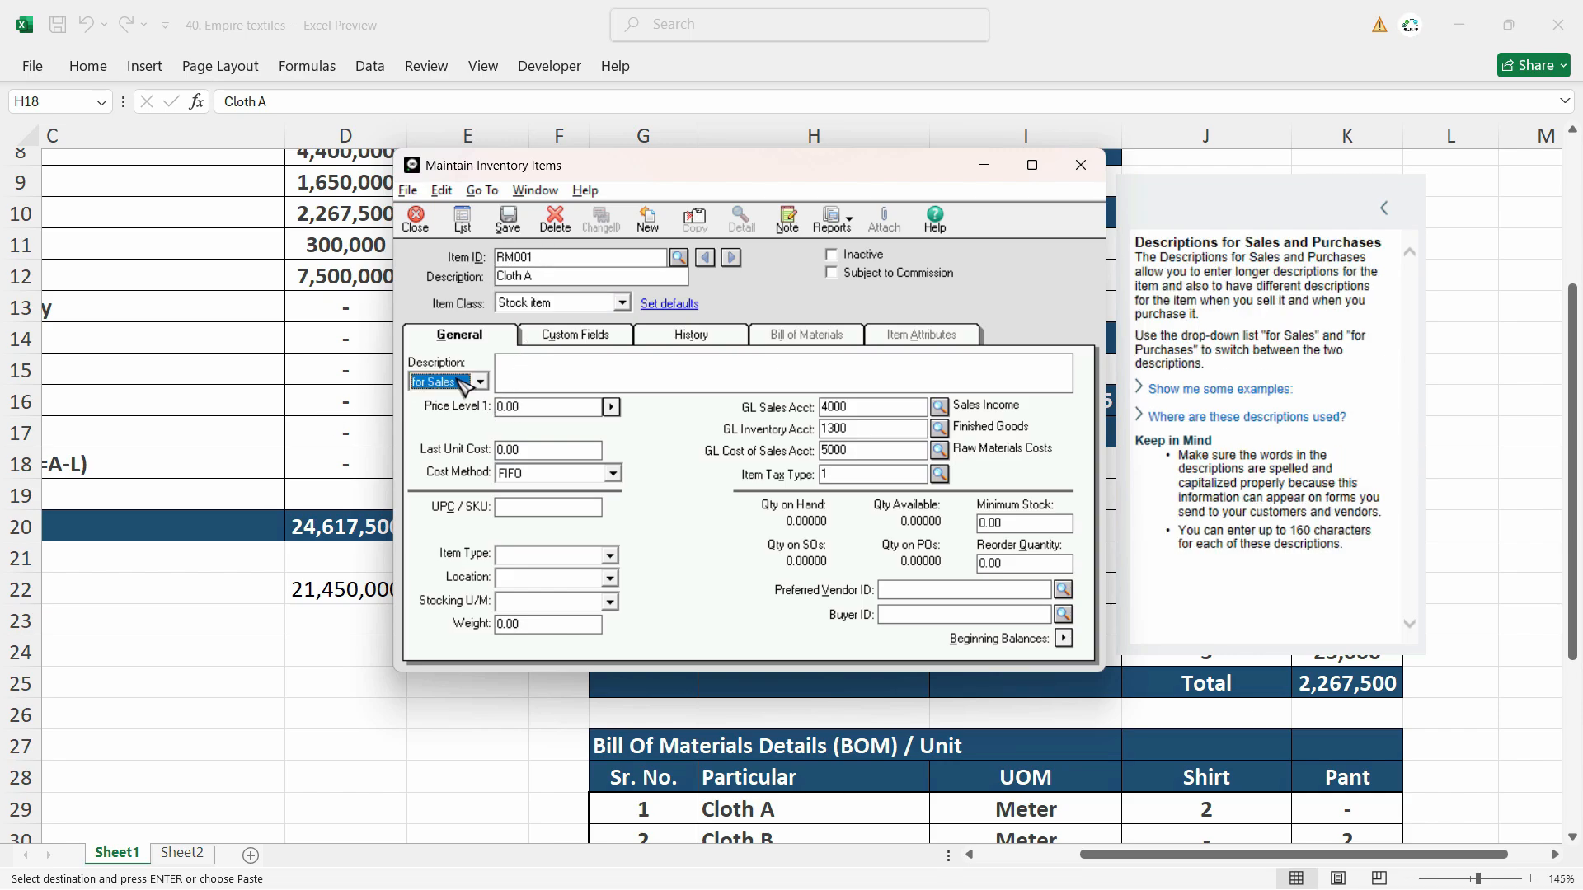
click(480, 383)
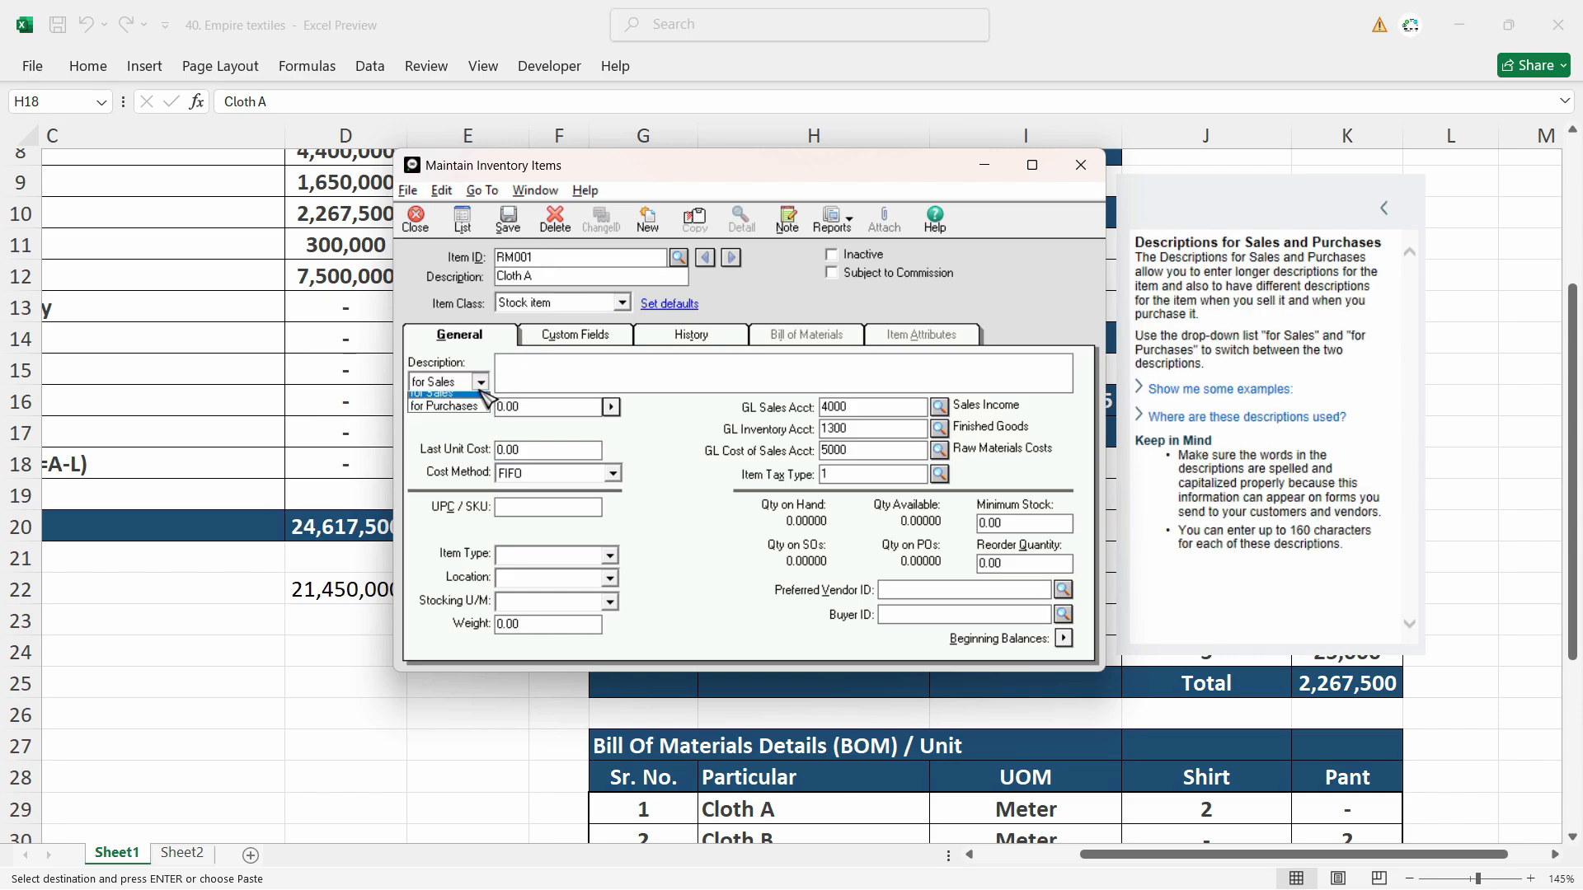
click(437, 411)
click(533, 381)
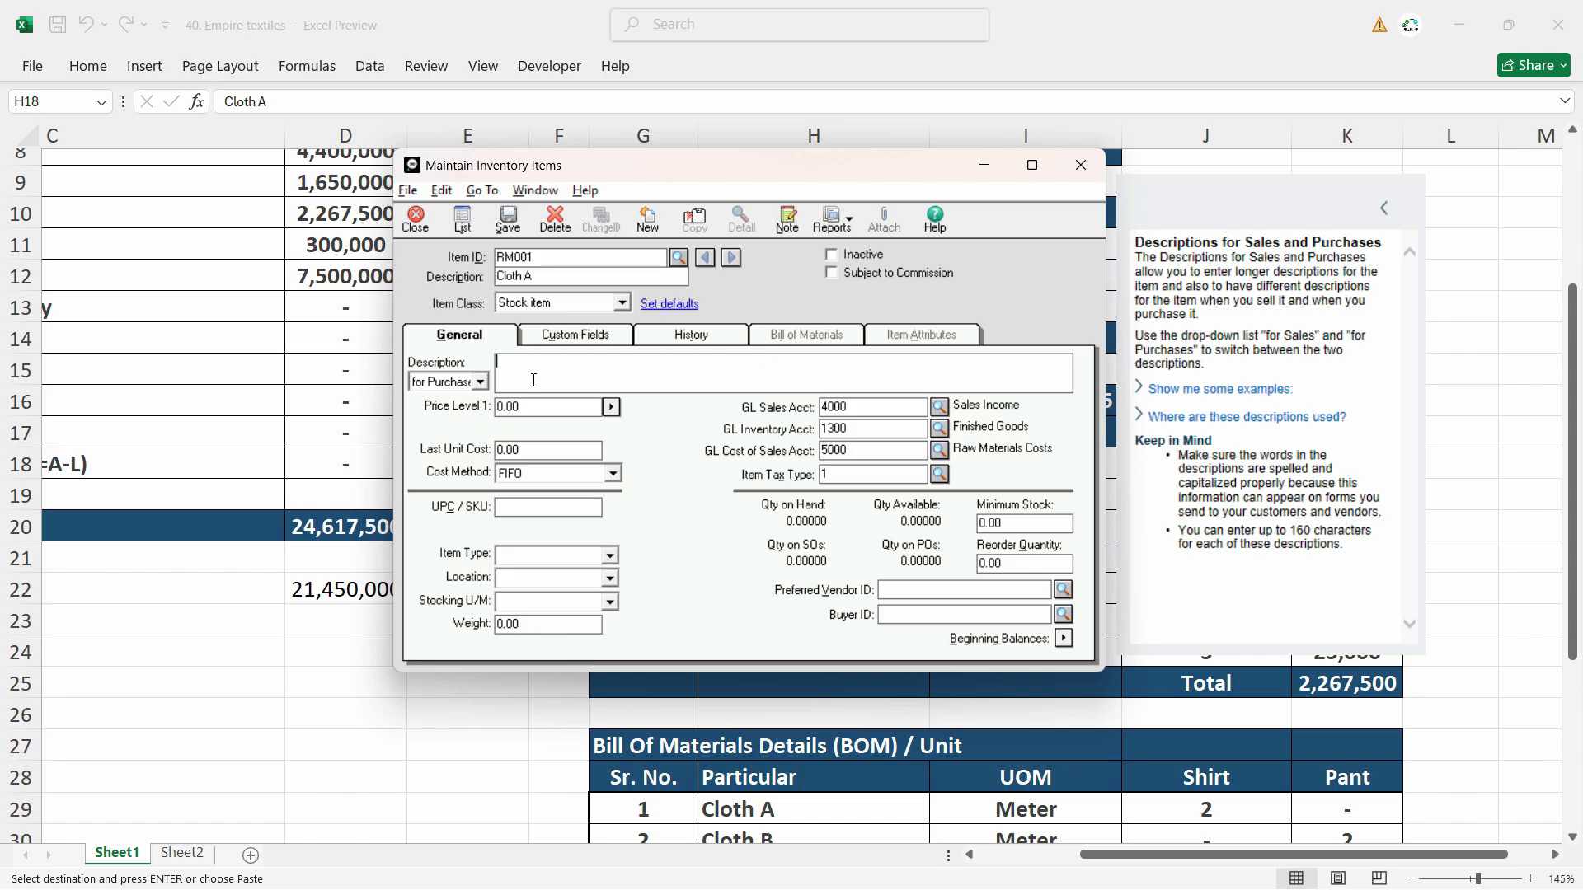
key(ctrl+v)
click(613, 474)
click(572, 518)
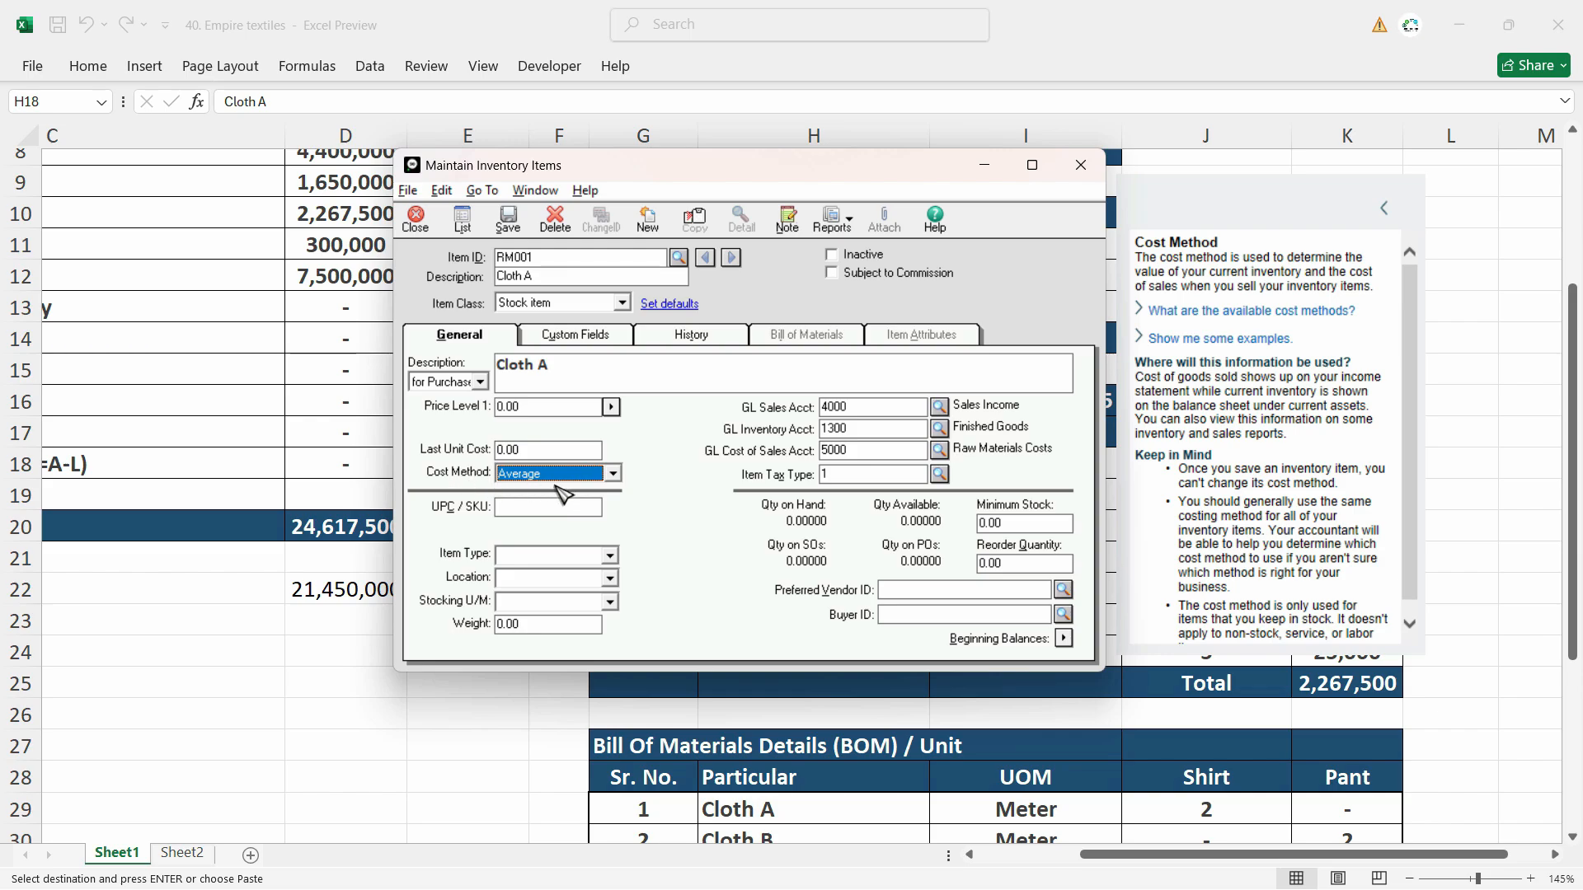
Check Cloth A's GL sales and cost of sales accounts, and set the GL inventory account to 1200 Raw Materials Inventory
click(940, 407)
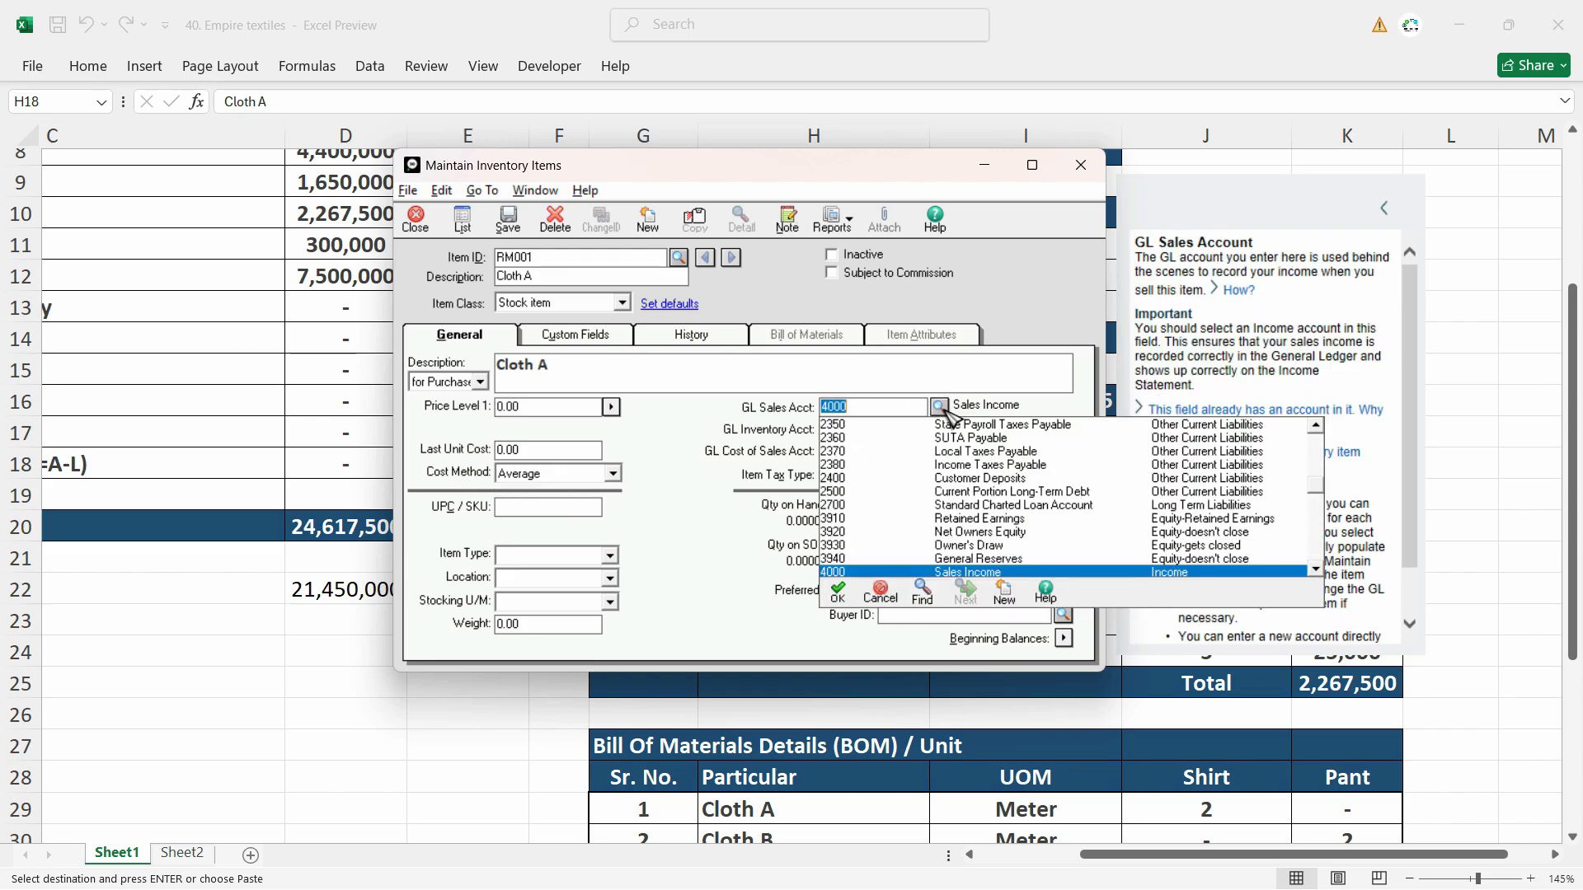
click(943, 408)
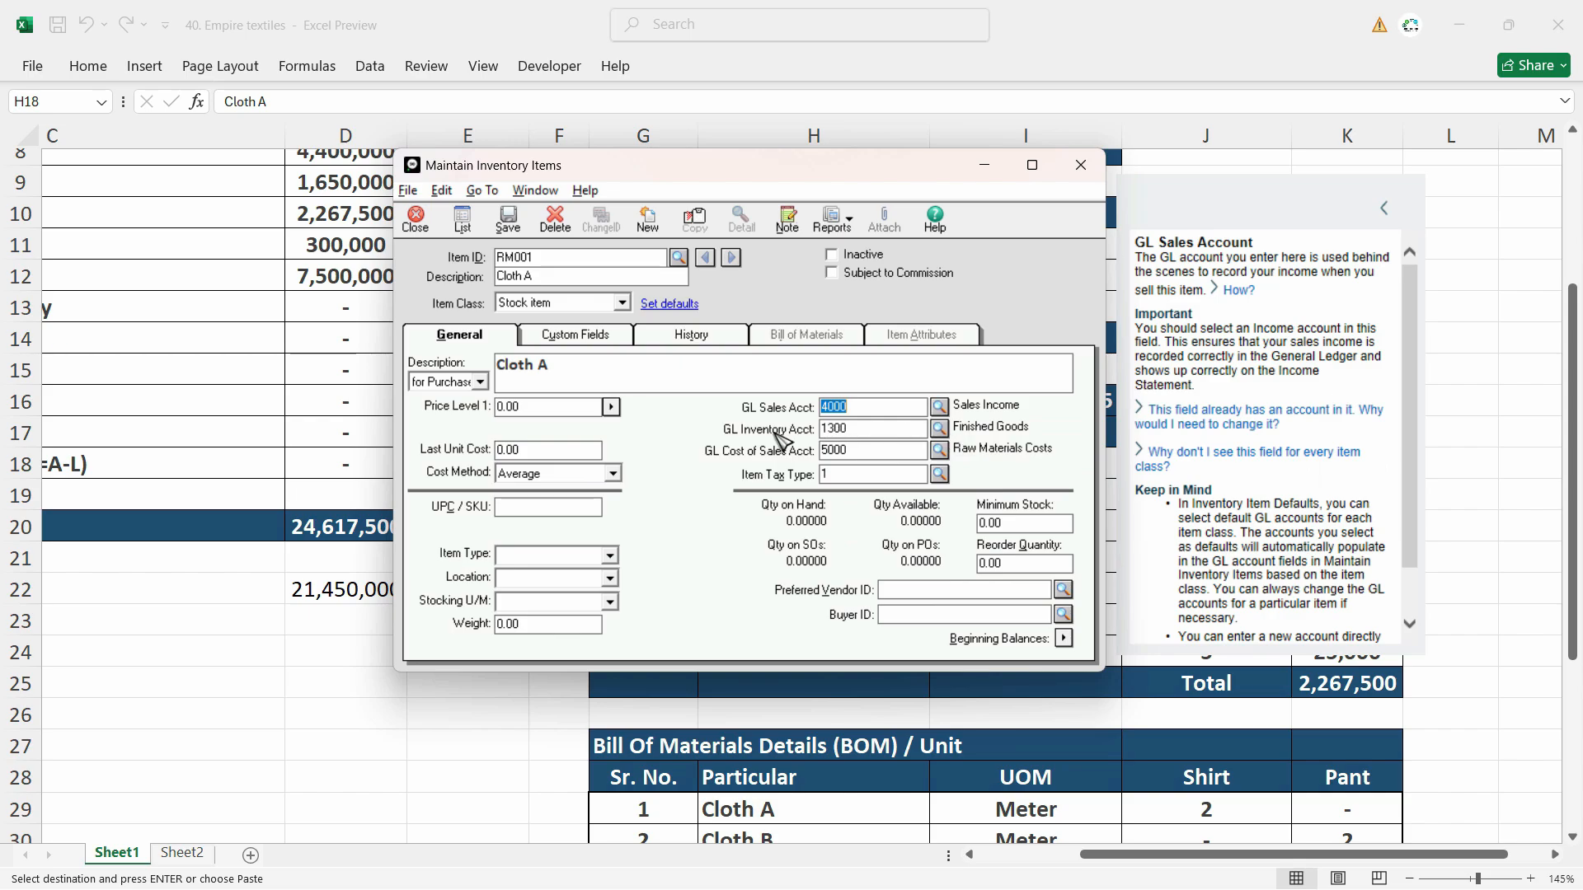
click(940, 429)
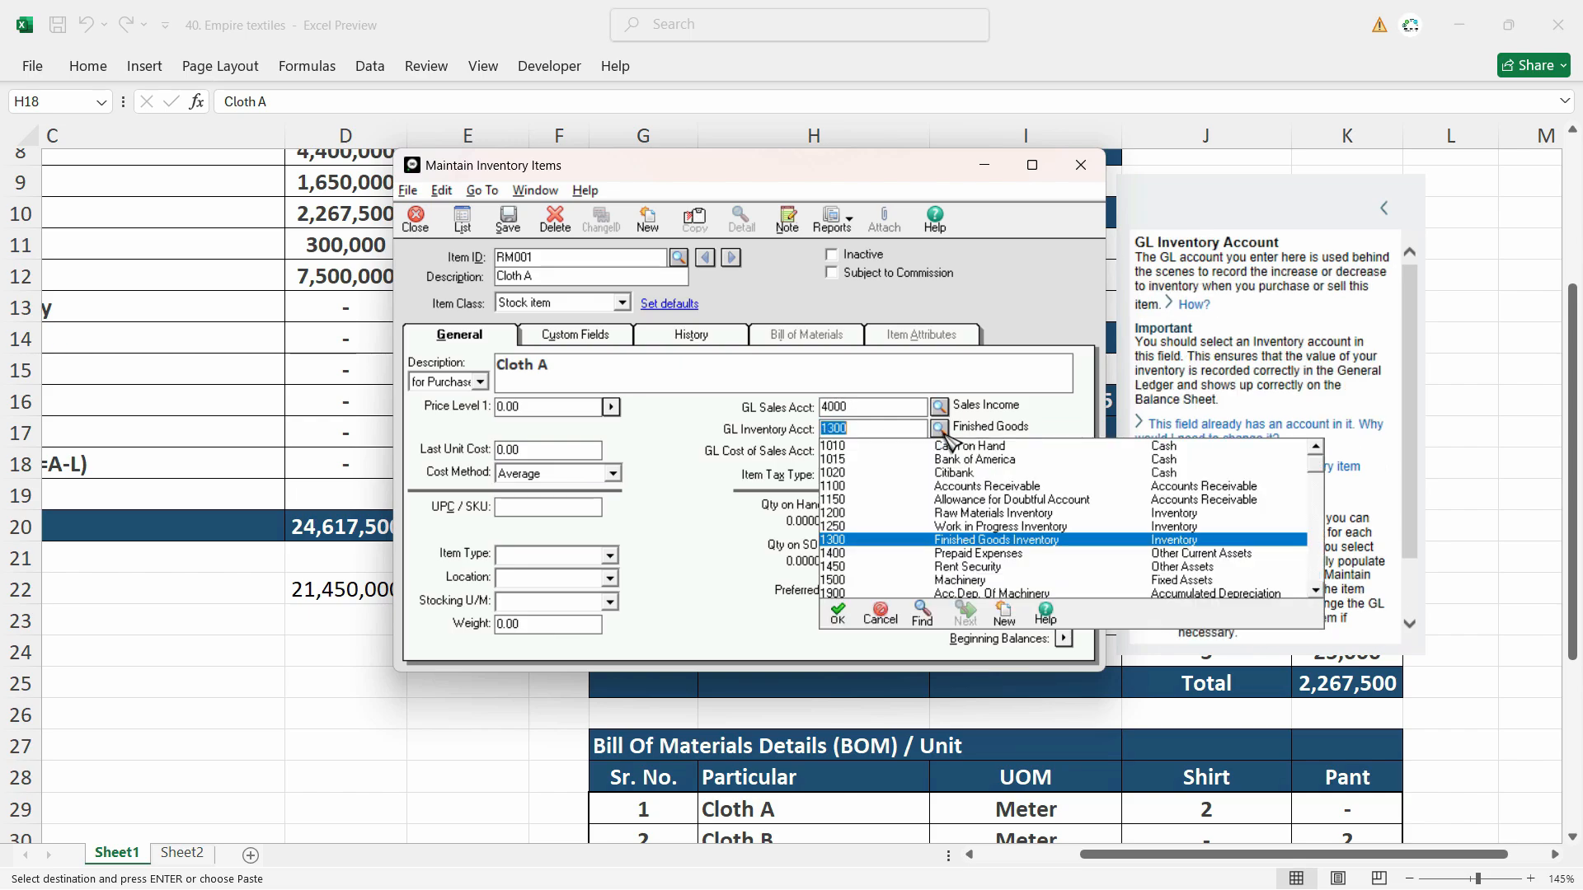
double_click(1016, 514)
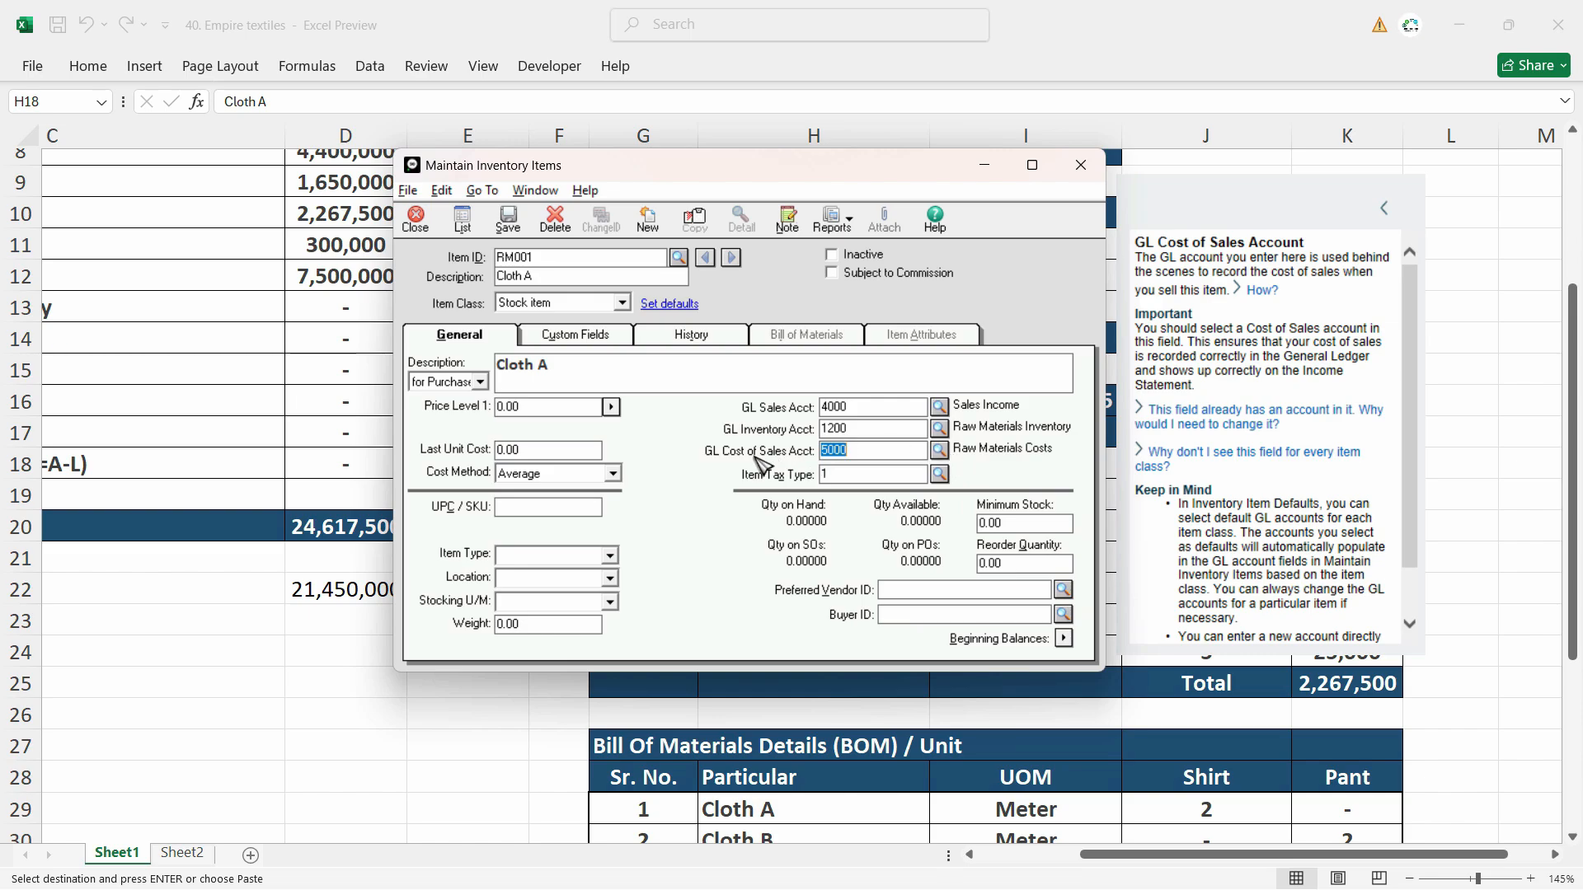
click(941, 452)
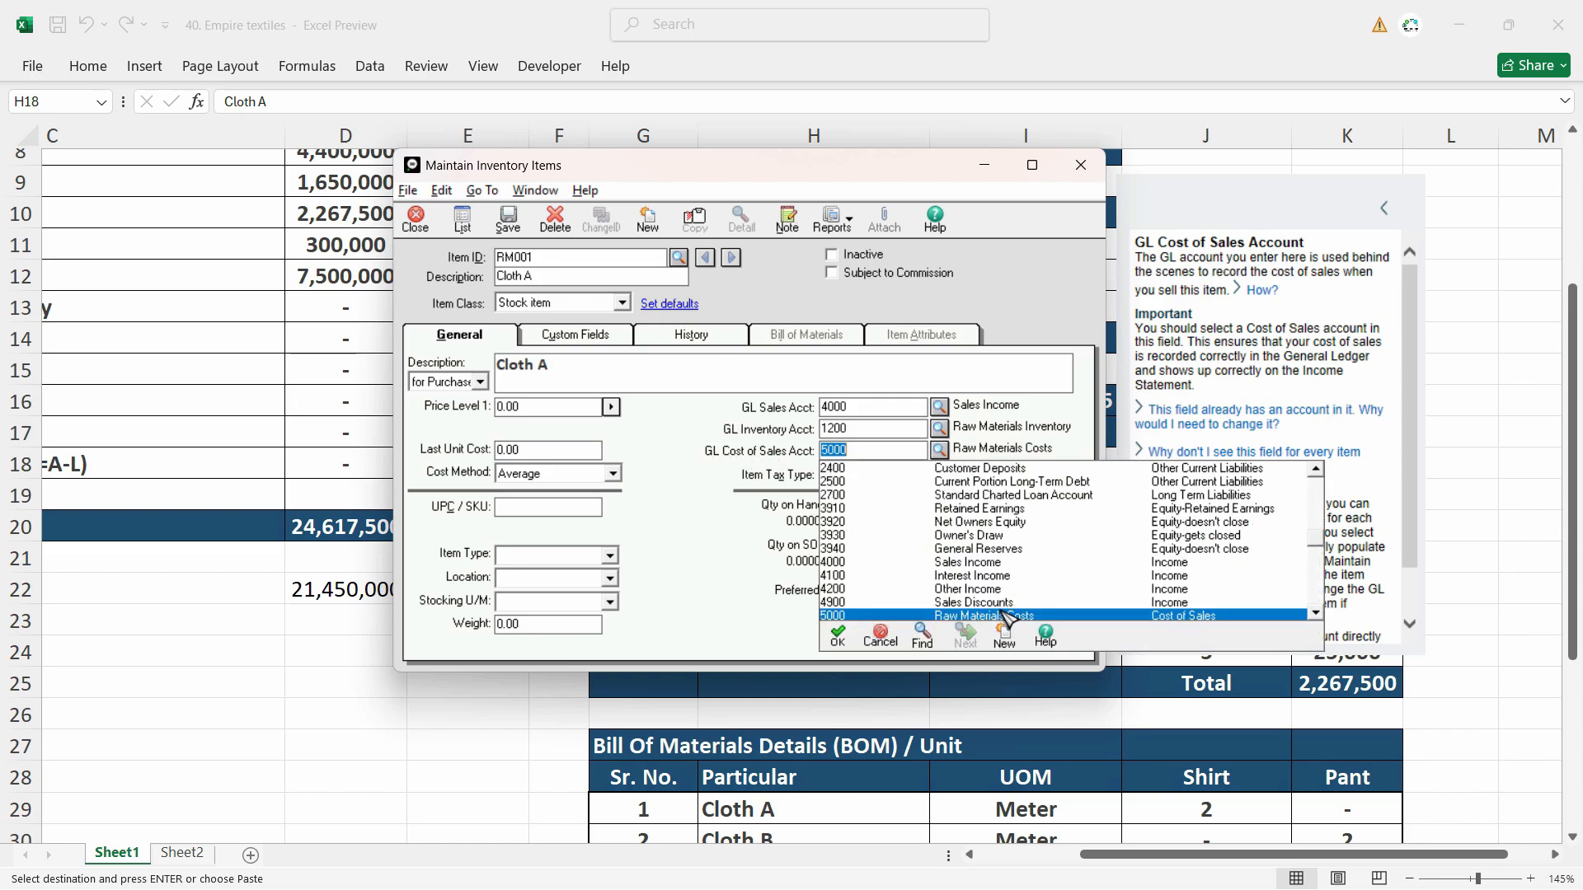
Copy Cloth A's cost of 100 from the Excel inventory table into the item's last unit cost
click(500, 450)
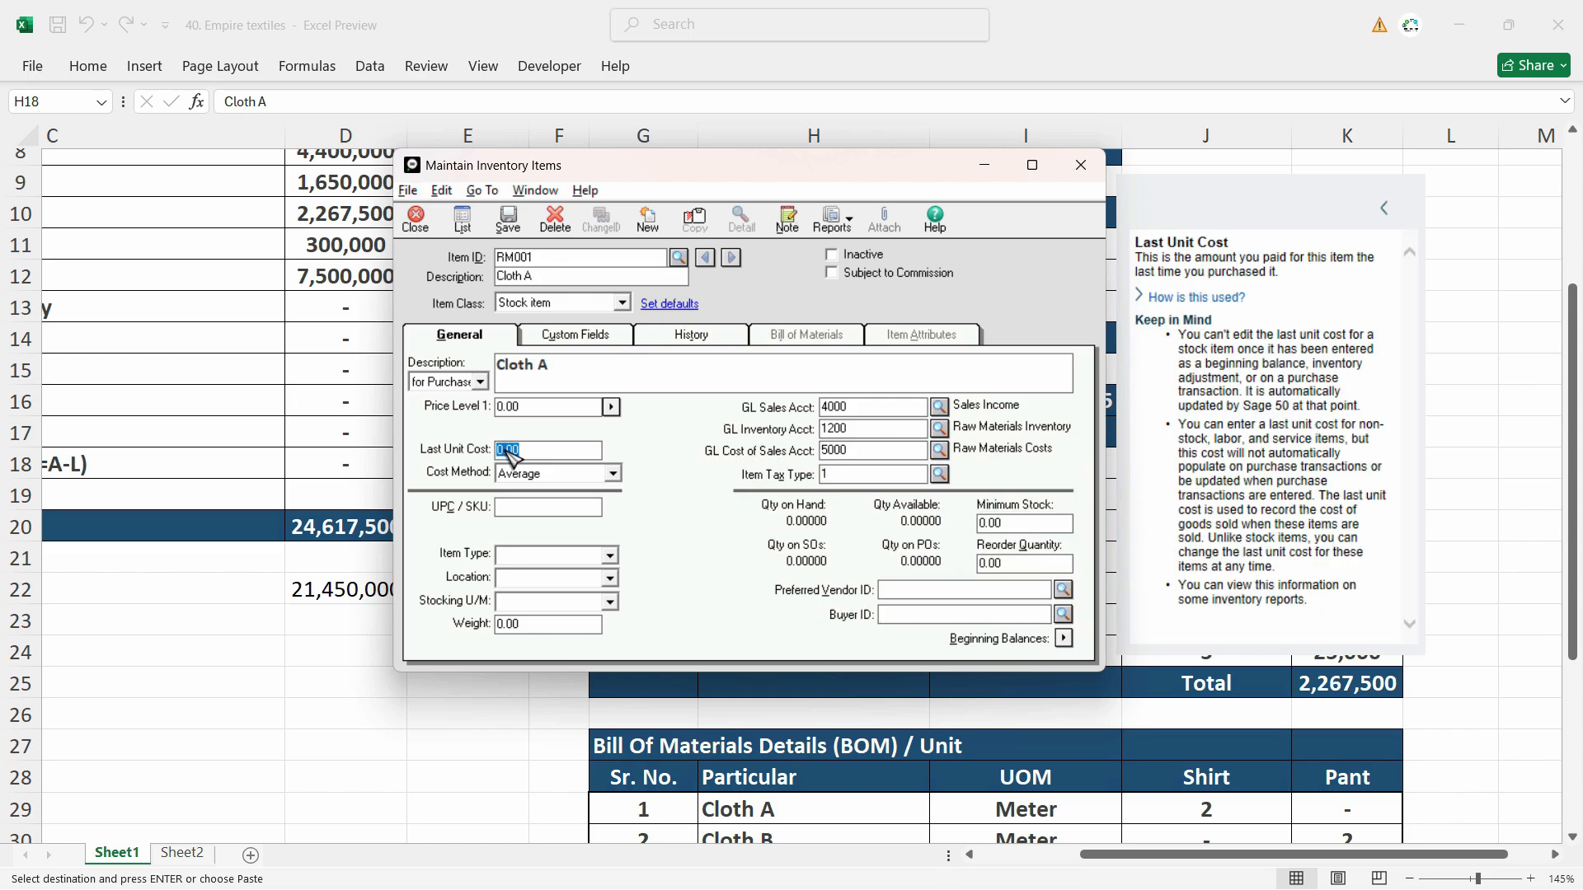
key(alt+Tab)
key(Right)
key(Right)
key(ctrl+c)
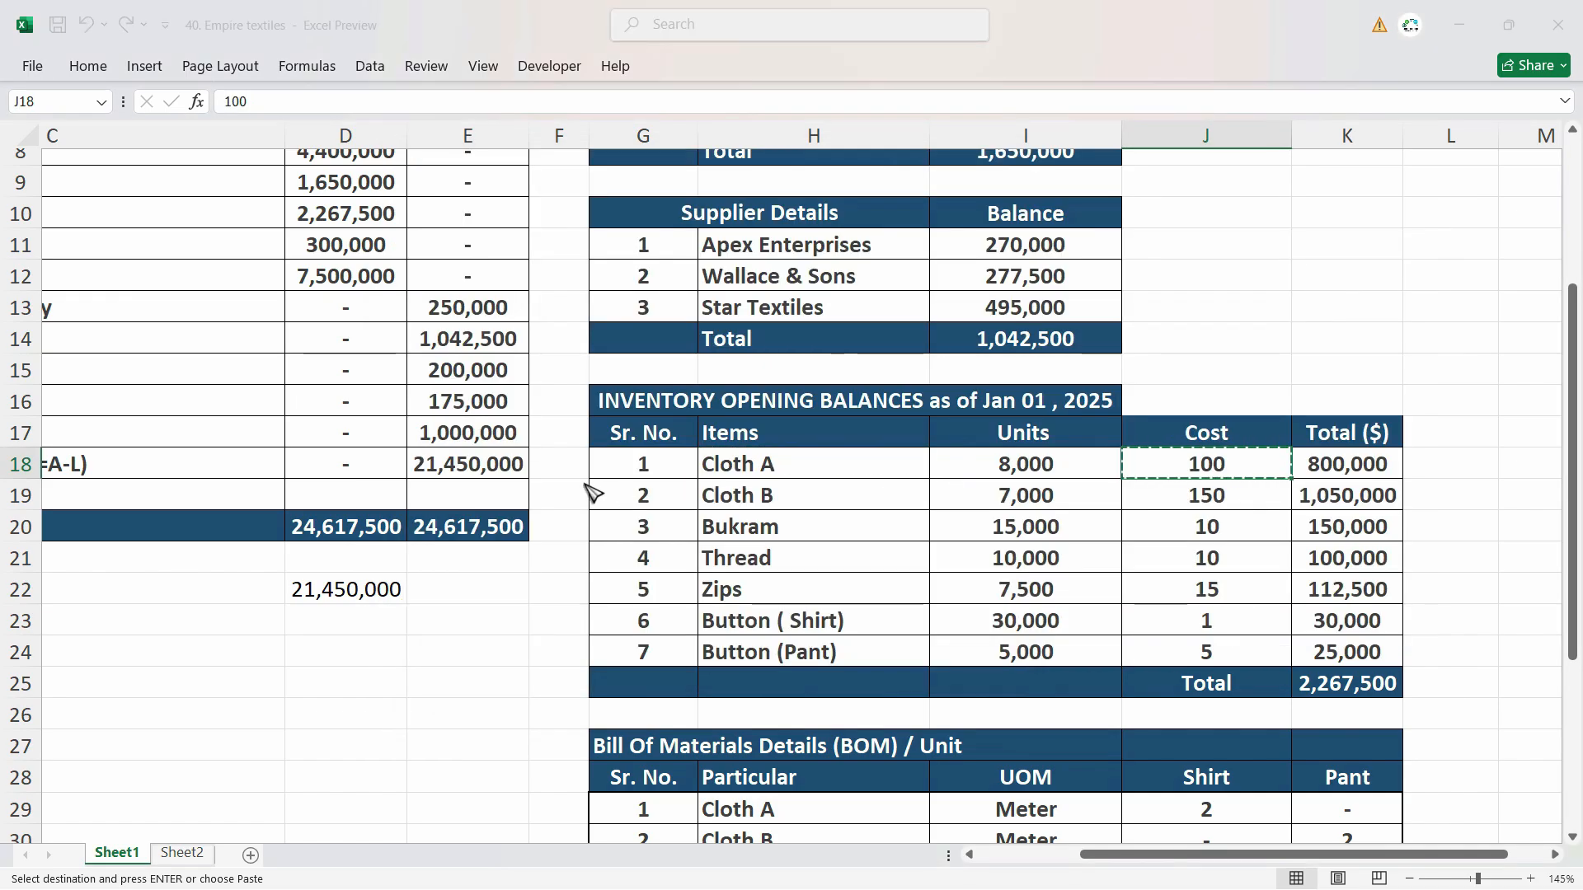
key(alt+Tab)
key(ctrl+v)
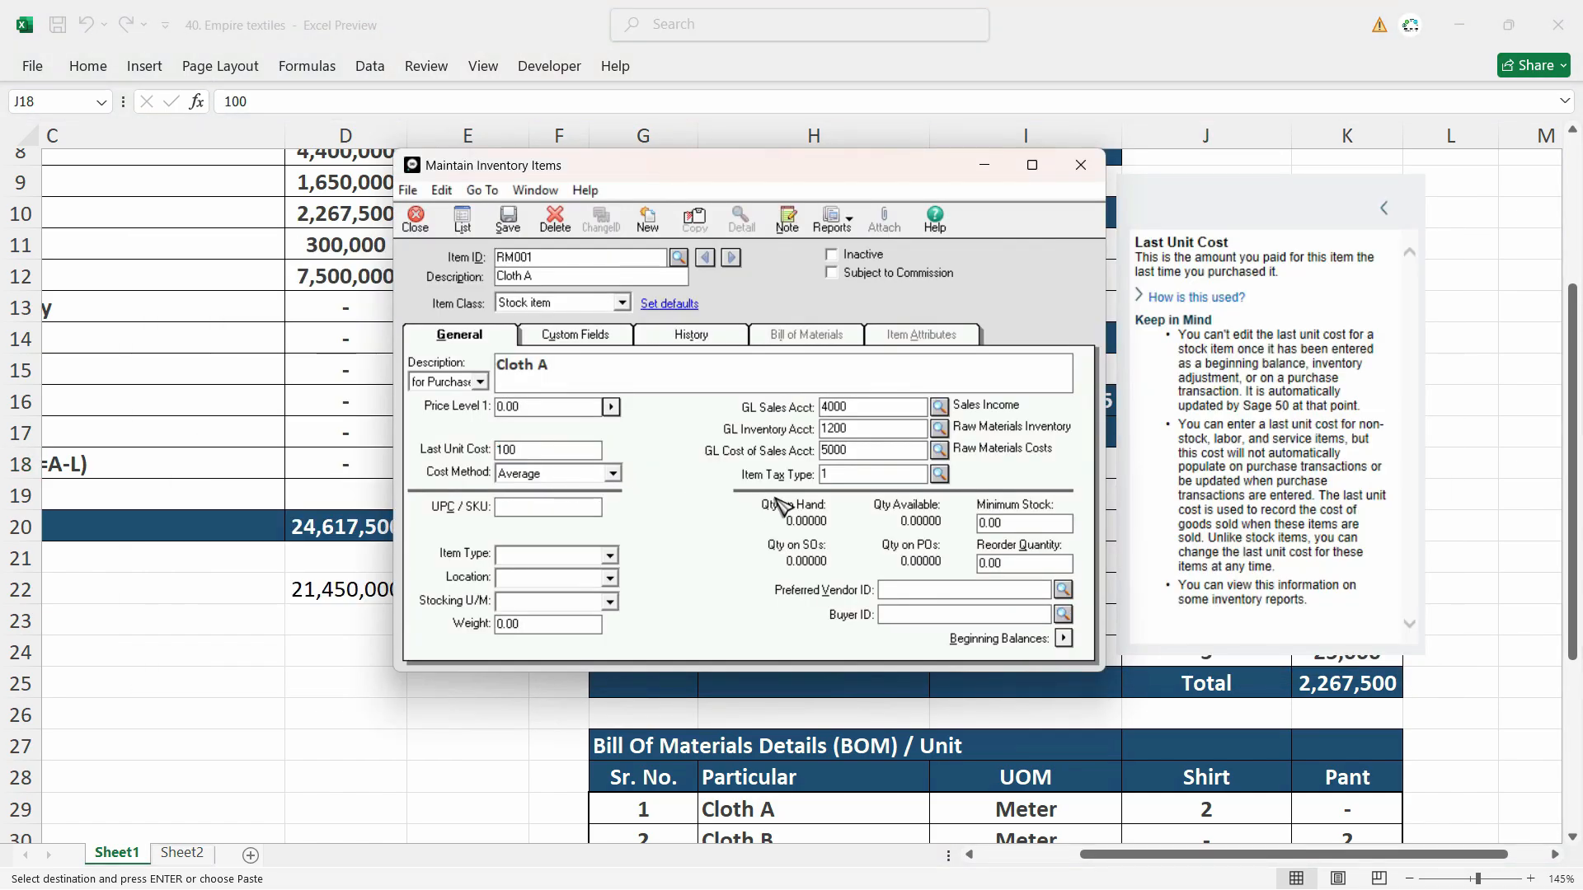
Review the custom fields and history of Cloth A, and save the item record
click(587, 343)
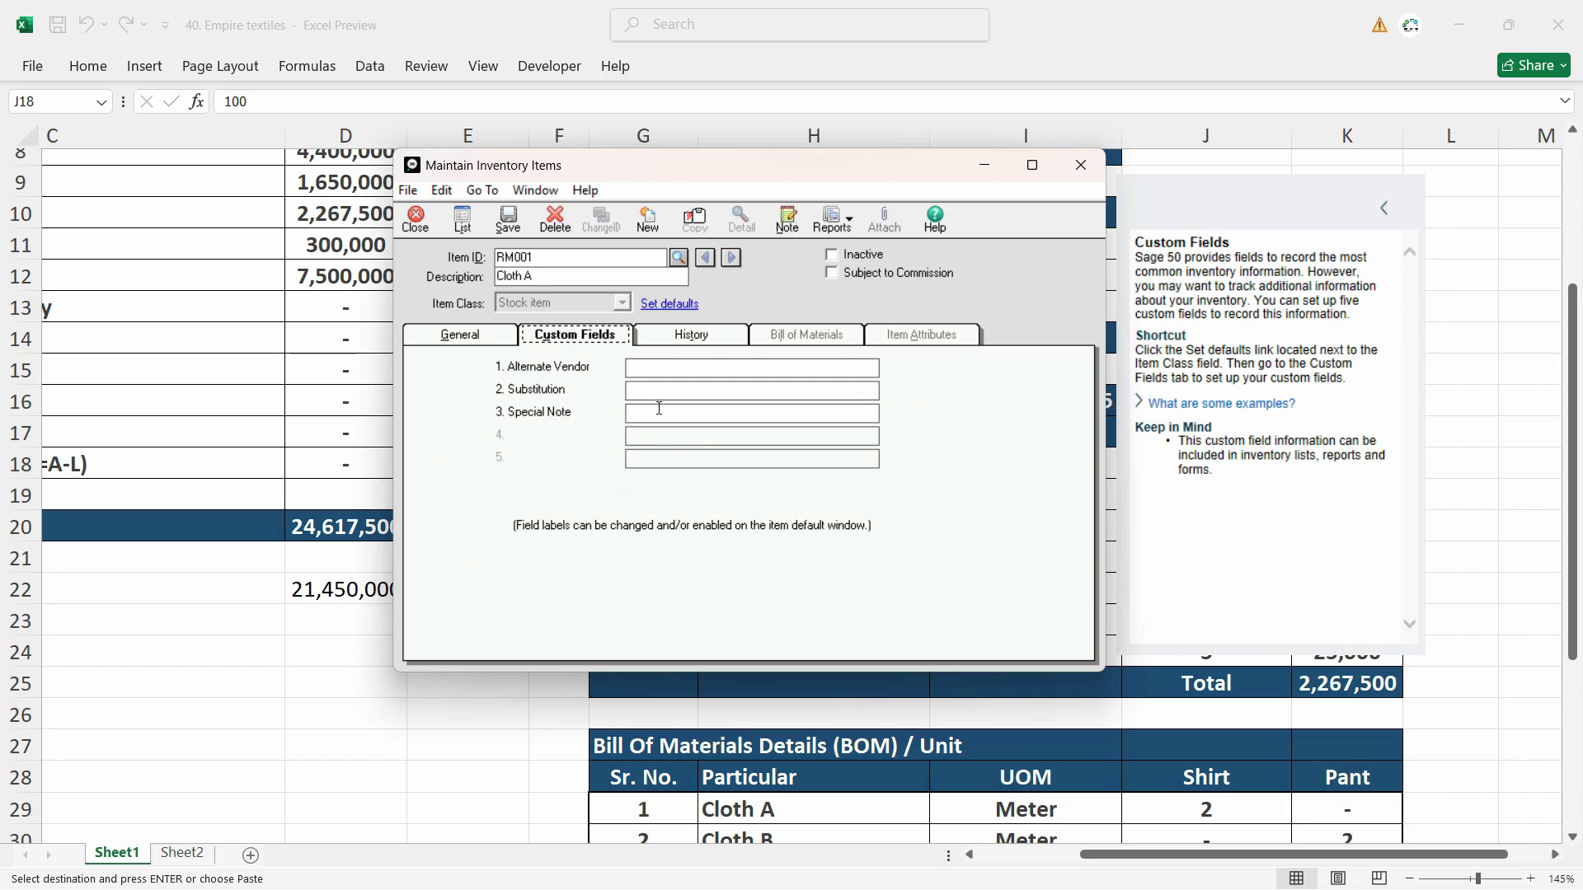
click(678, 342)
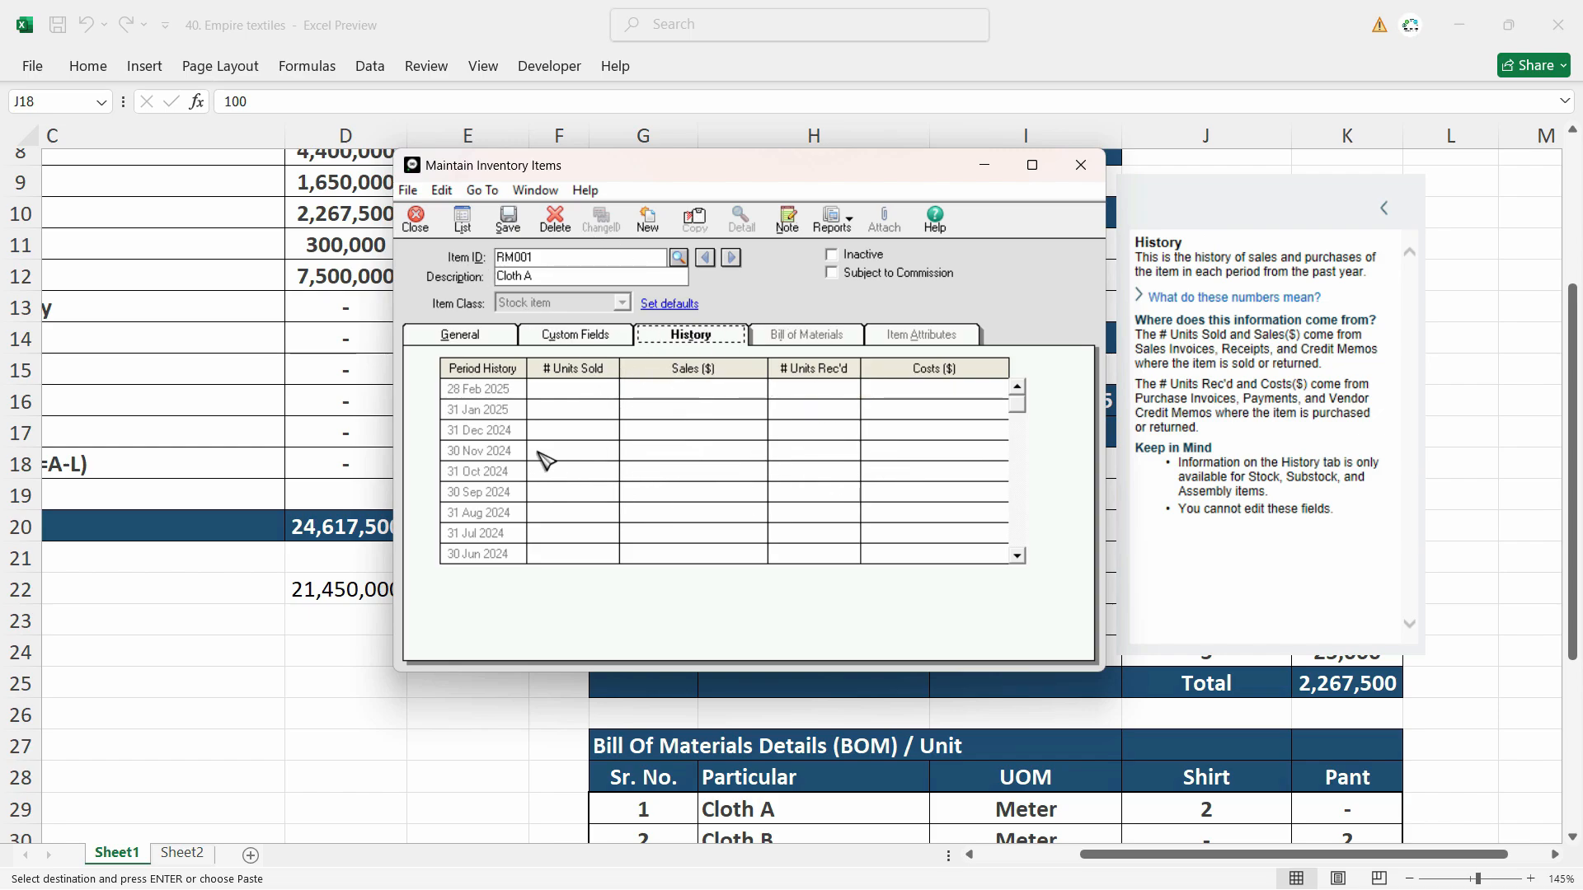
click(455, 337)
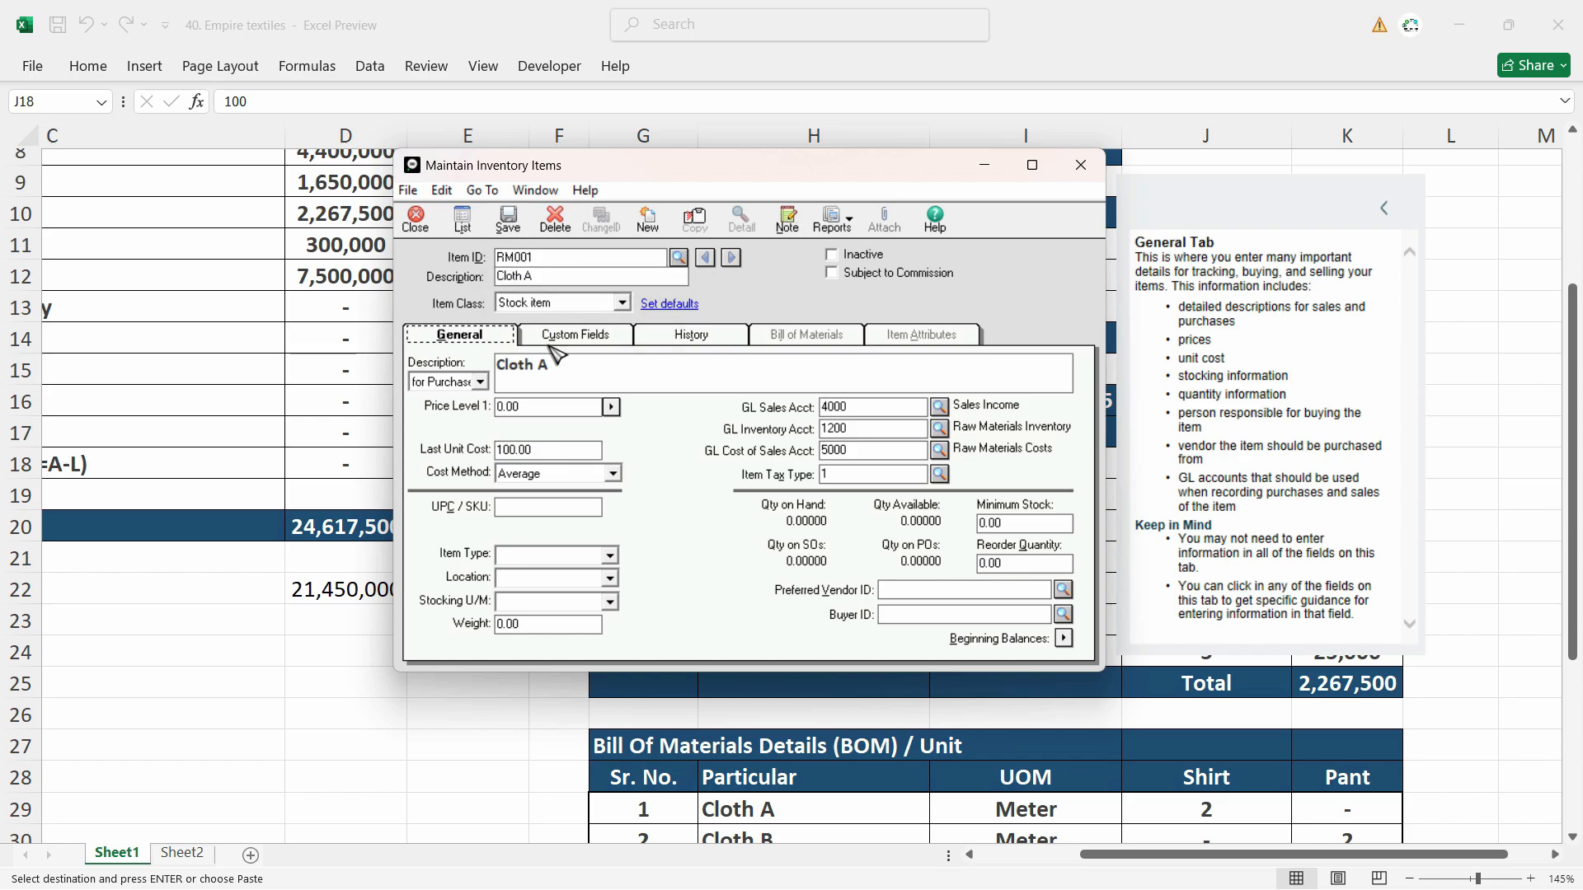
click(508, 221)
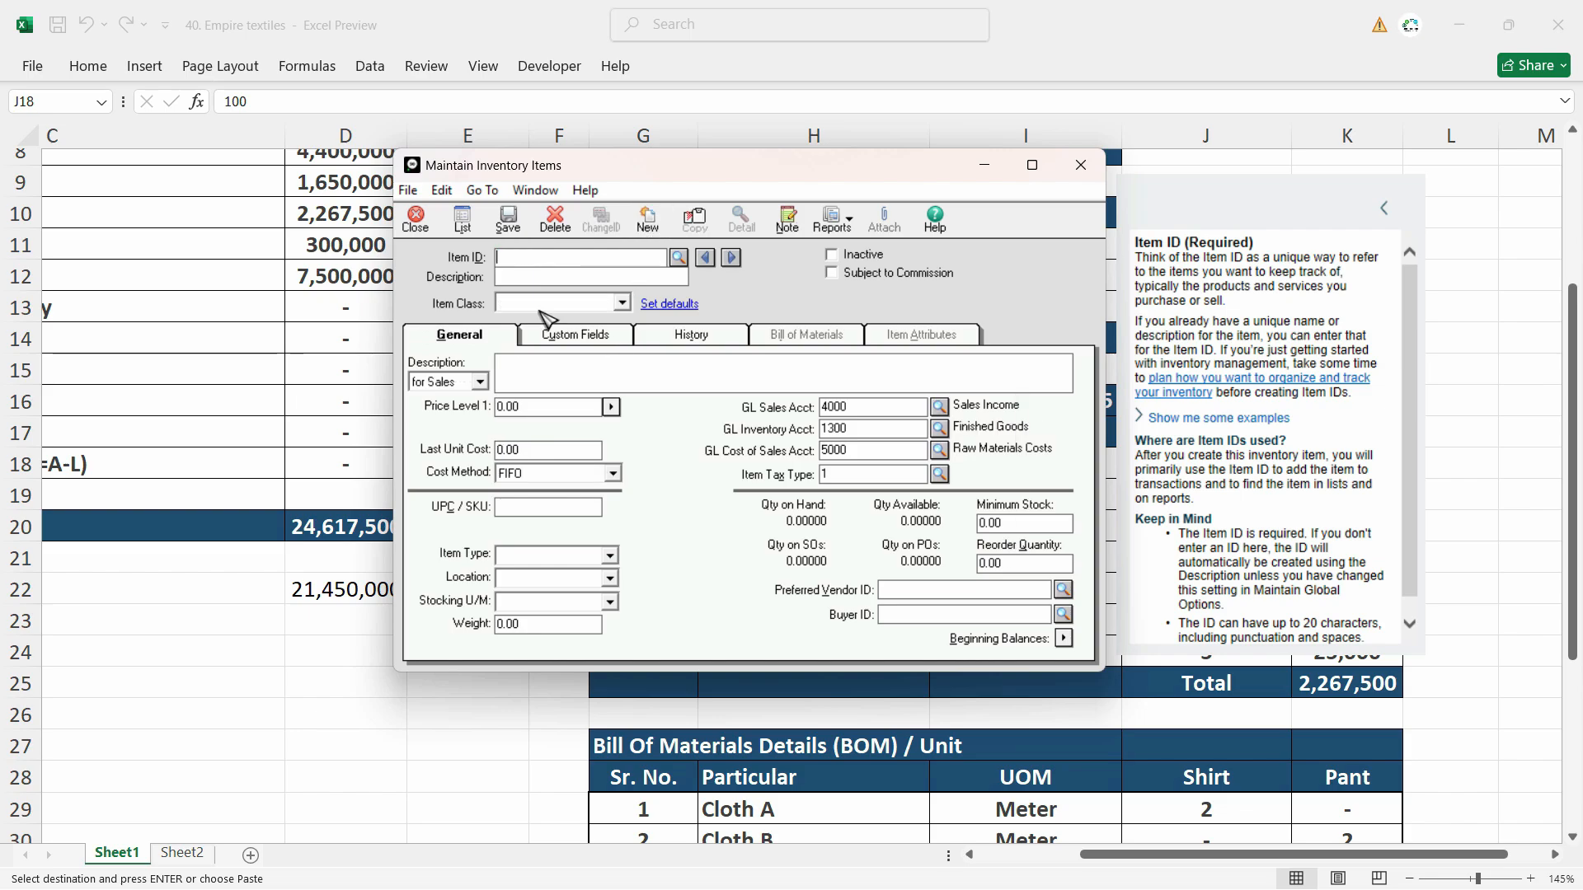
Start the next inventory item with the ID RM002 and the description Cloth B, copied from the Excel inventory table
text(RM)
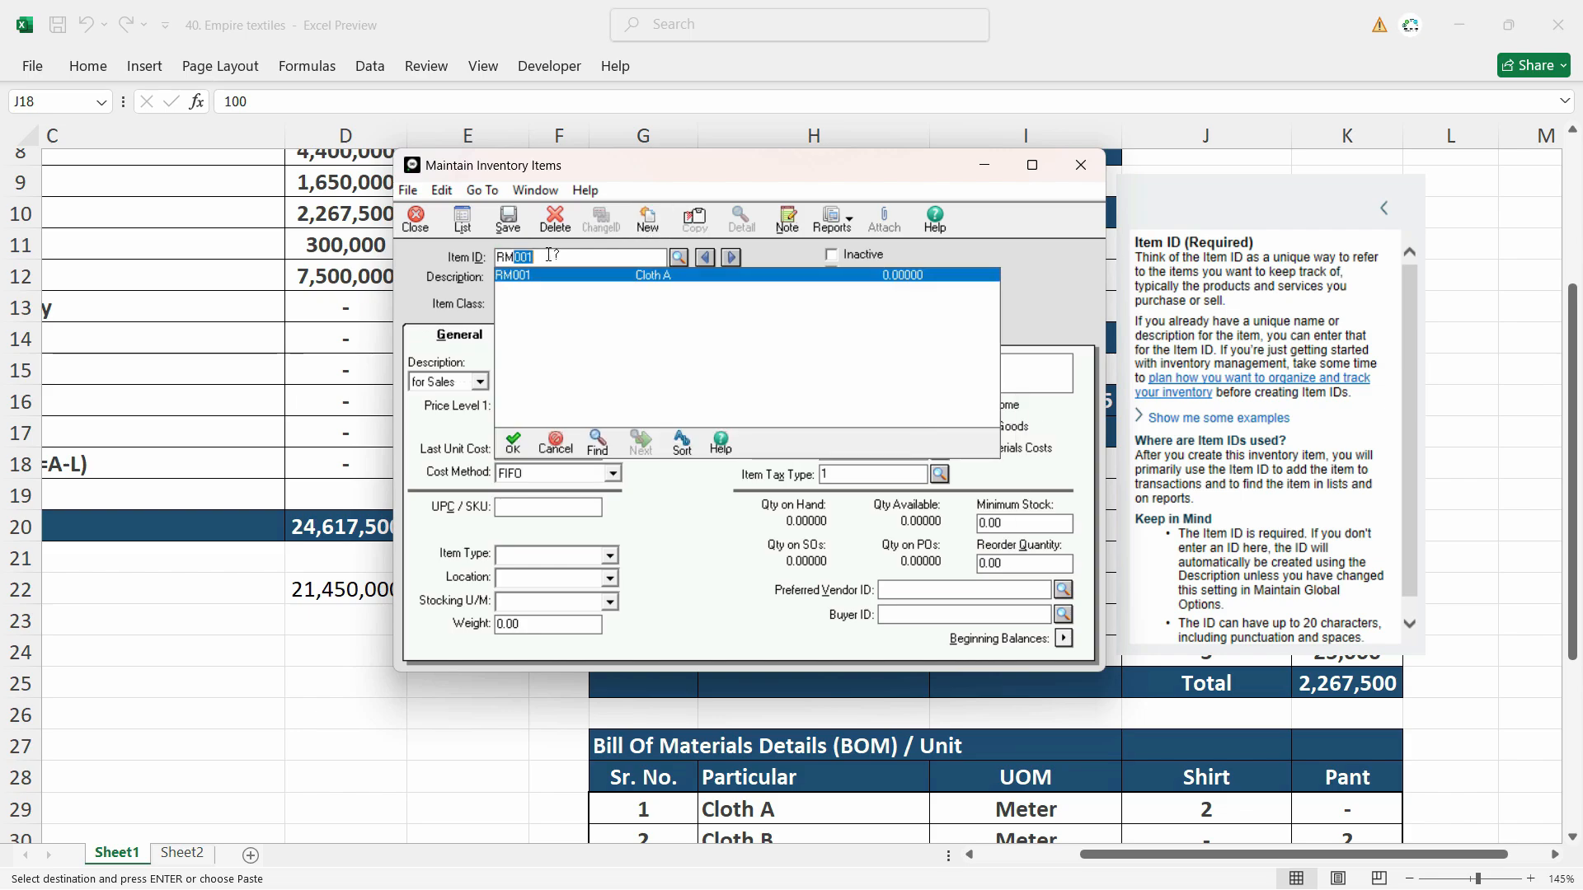
text(002)
key(Tab)
key(alt+Tab)
click(856, 501)
key(ctrl+c)
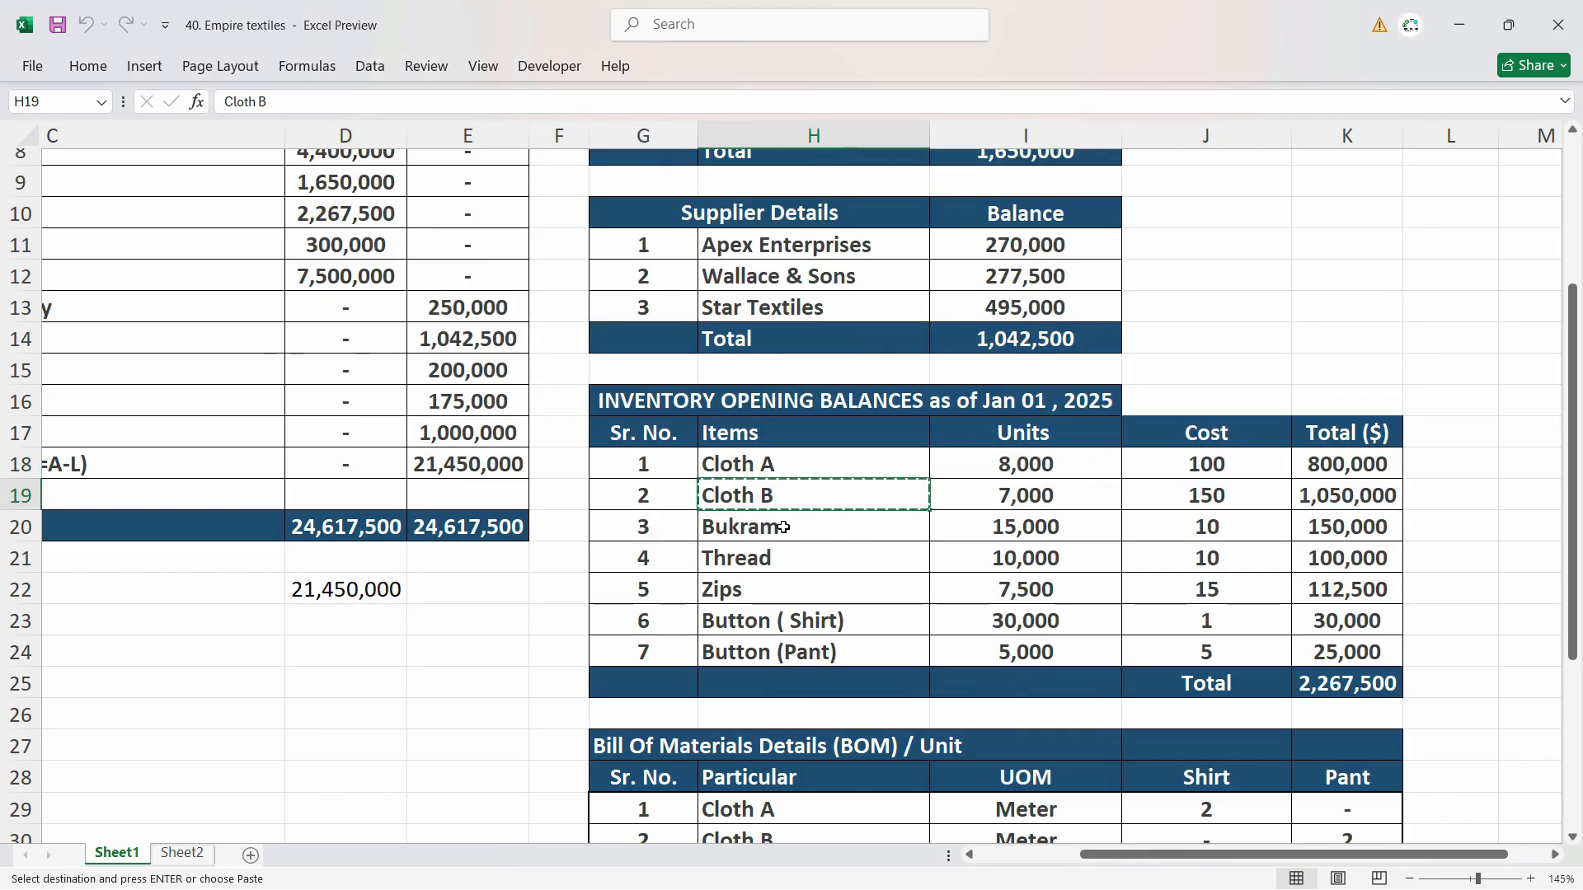
key(alt+Tab)
key(ctrl+v)
Set RM002's item class to Stock item and enter Cloth B as its description for purchases
click(622, 304)
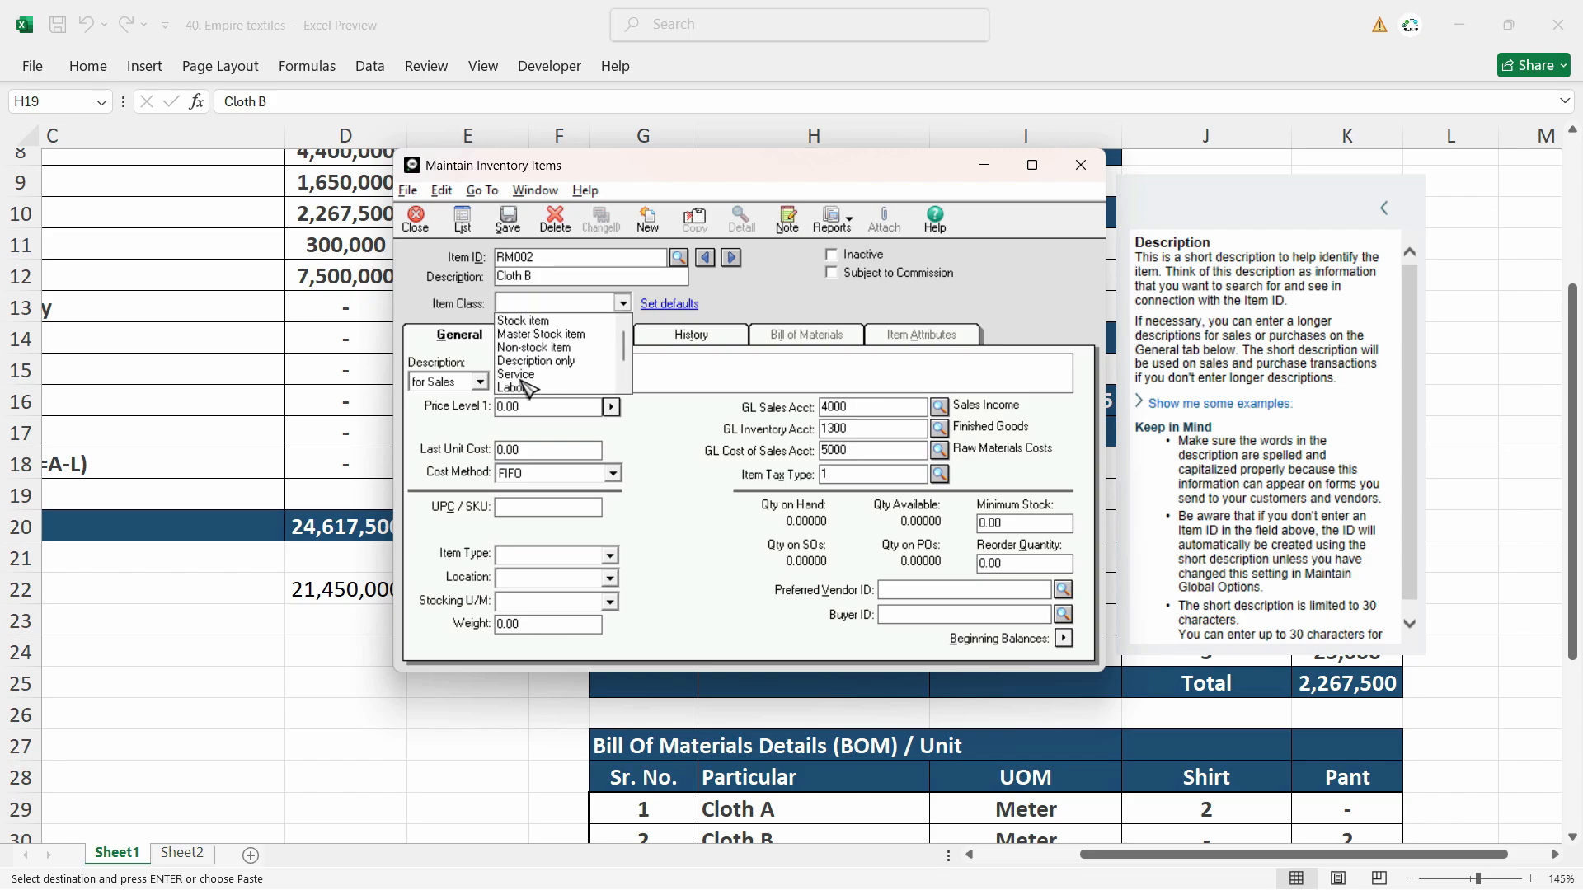
click(479, 382)
click(461, 403)
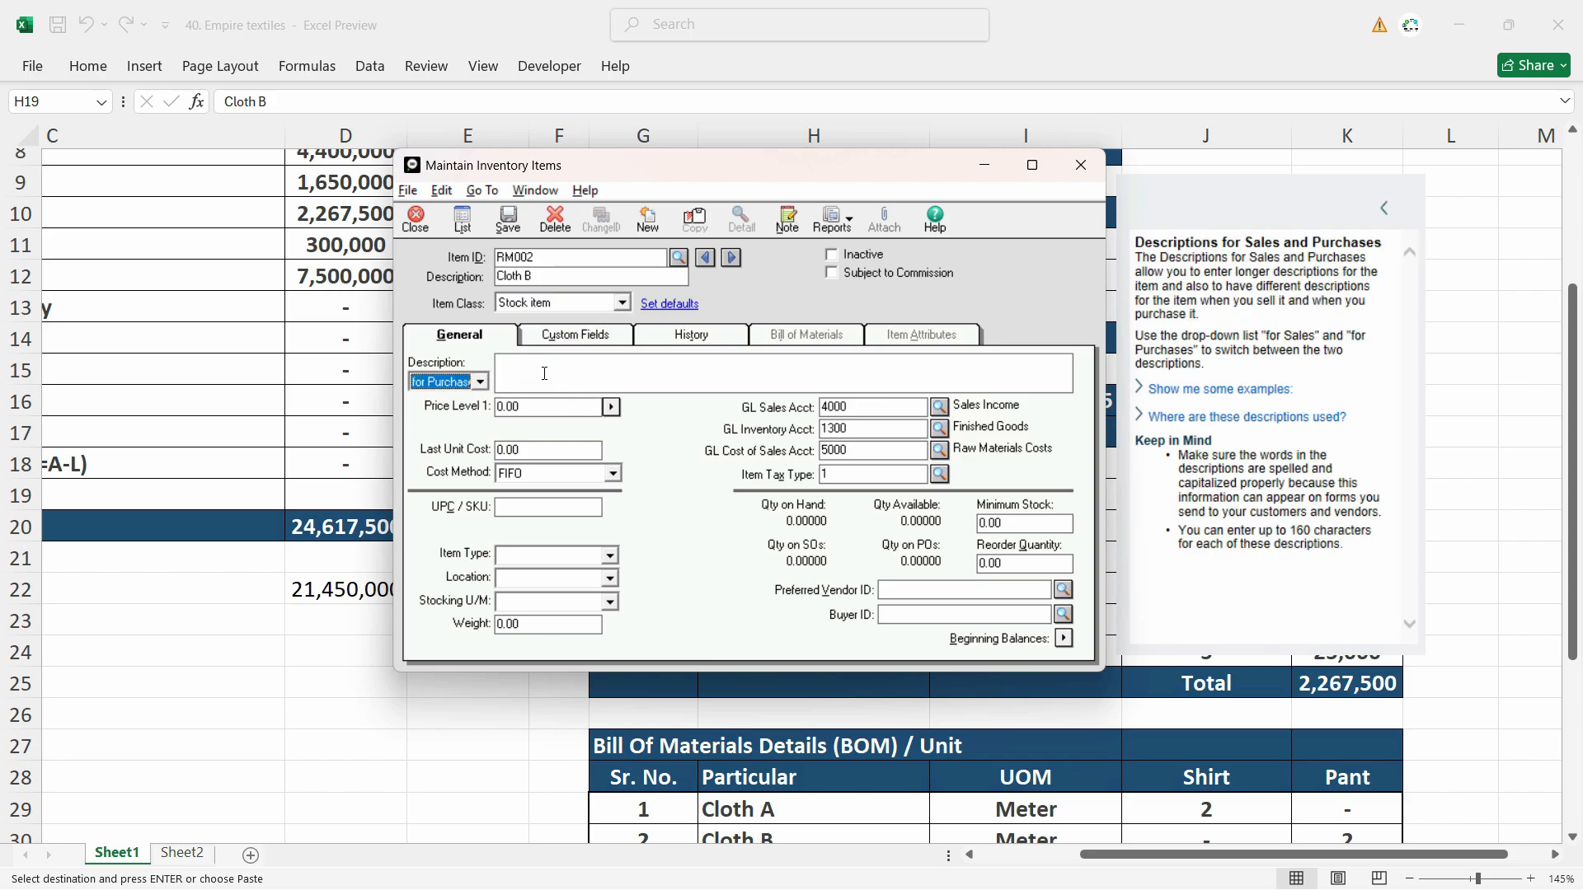
key(ctrl+v)
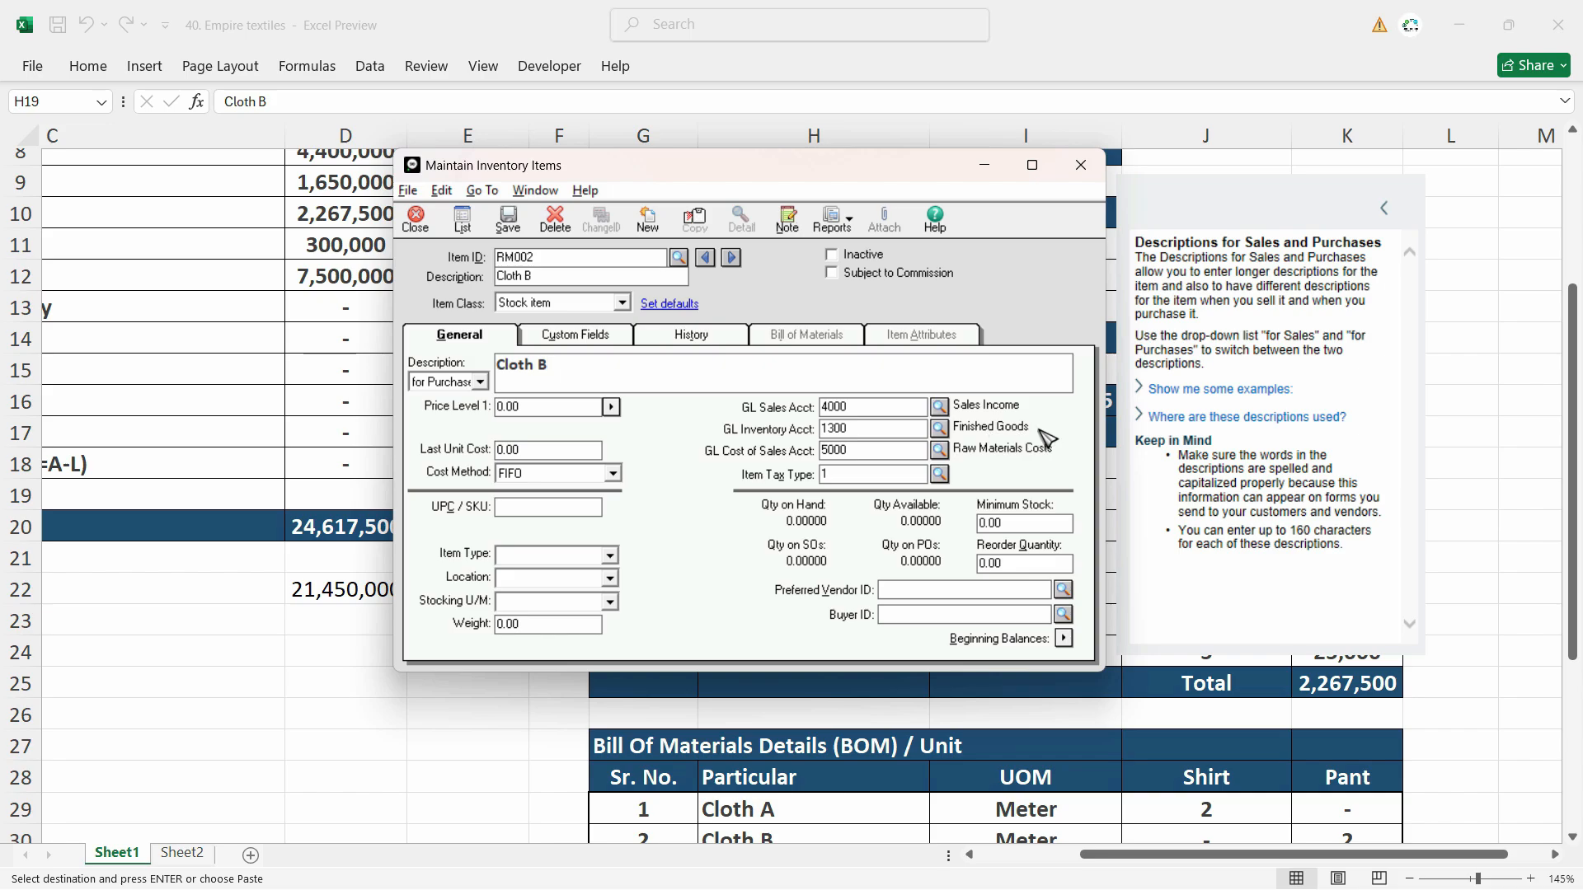
Set RM002's GL inventory account to 1200 Raw Materials Inventory and its cost method to Average
click(939, 428)
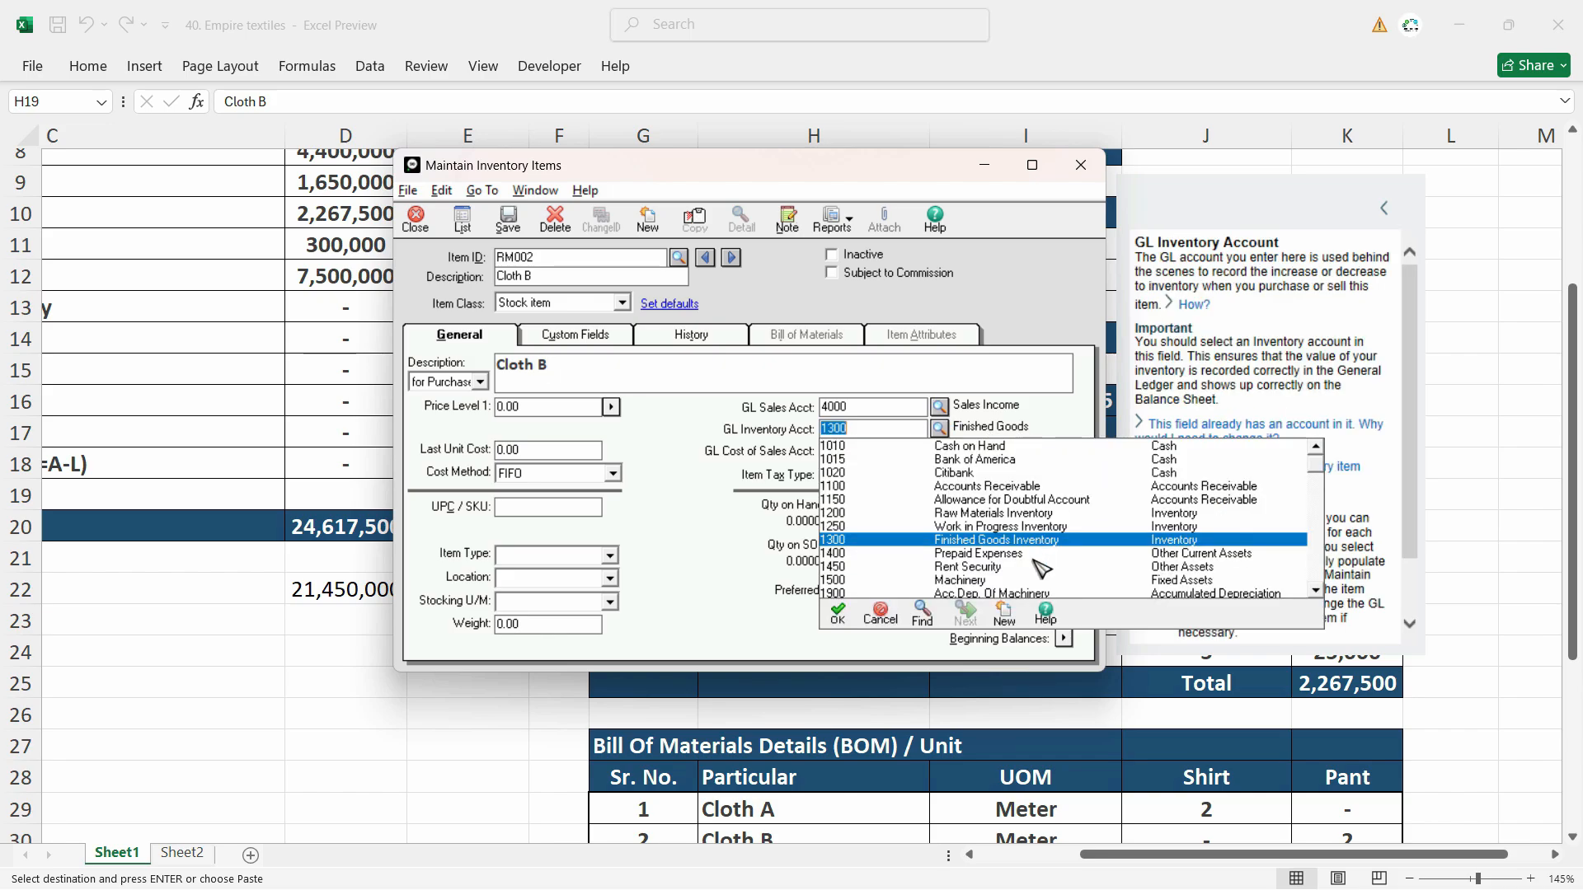
double_click(987, 518)
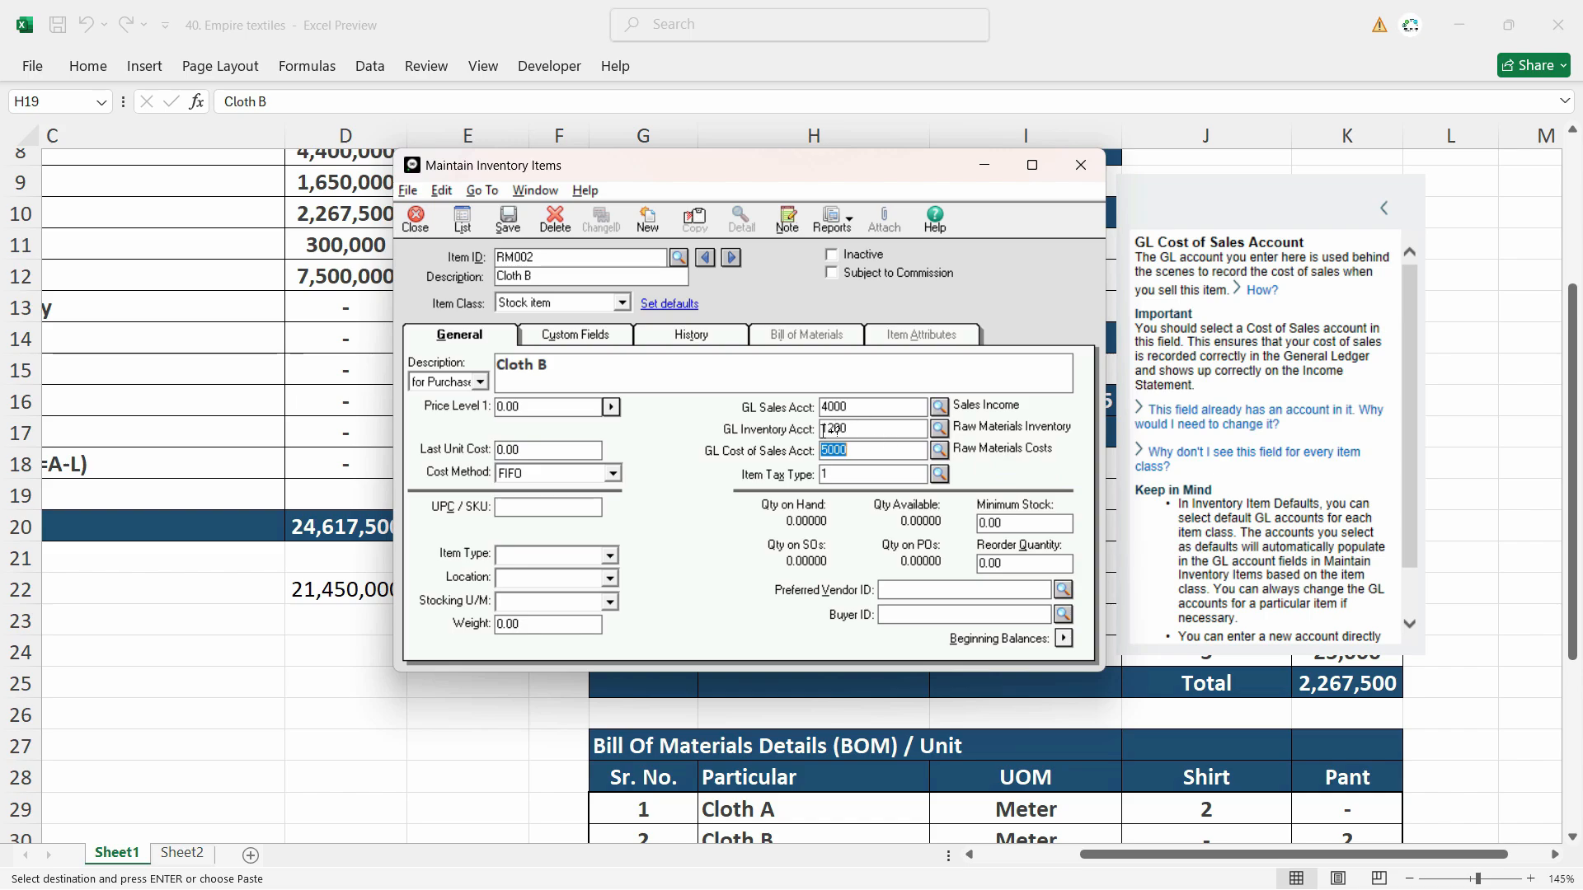
click(578, 477)
click(536, 518)
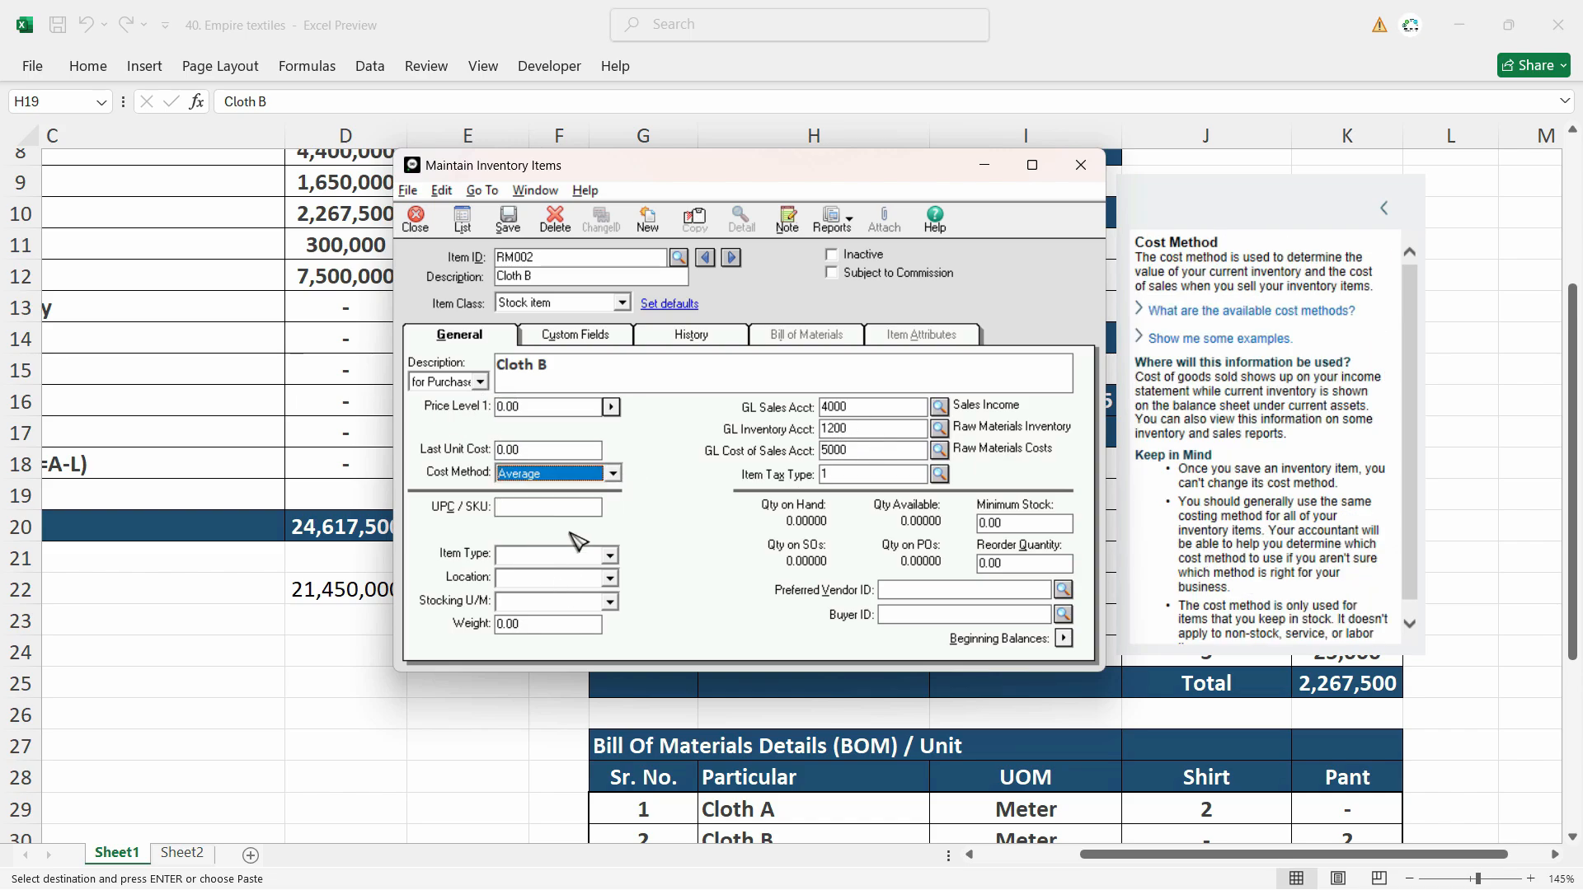
Copy Cloth B's cost of 150 from the Excel inventory table into the item's last unit cost and save the record
key(shift+Tab)
key(alt+Tab)
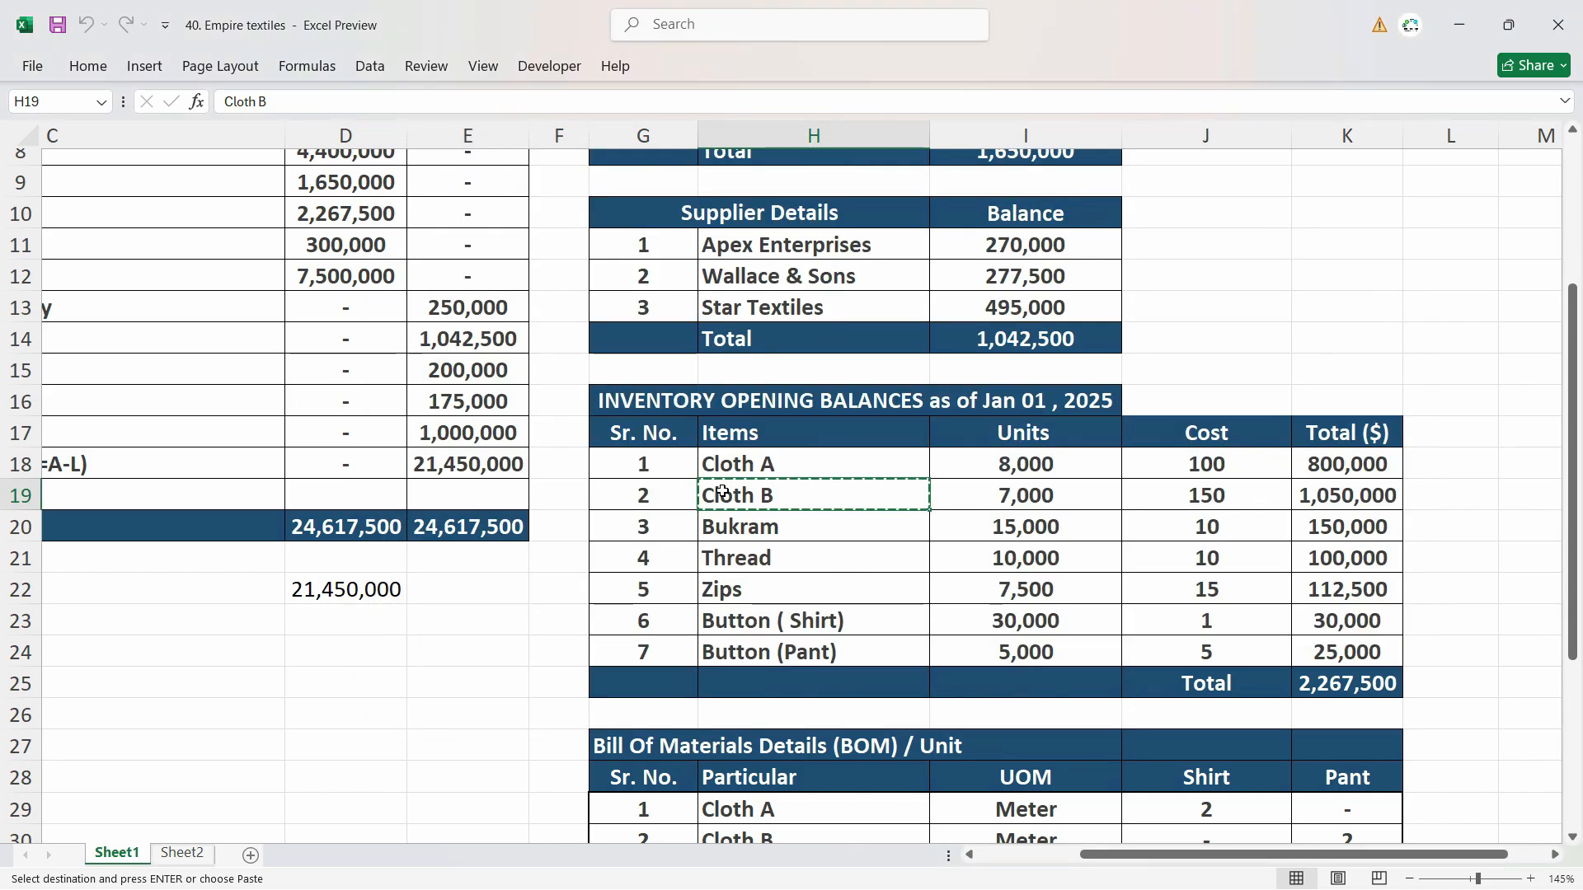
click(1178, 502)
key(alt+Tab)
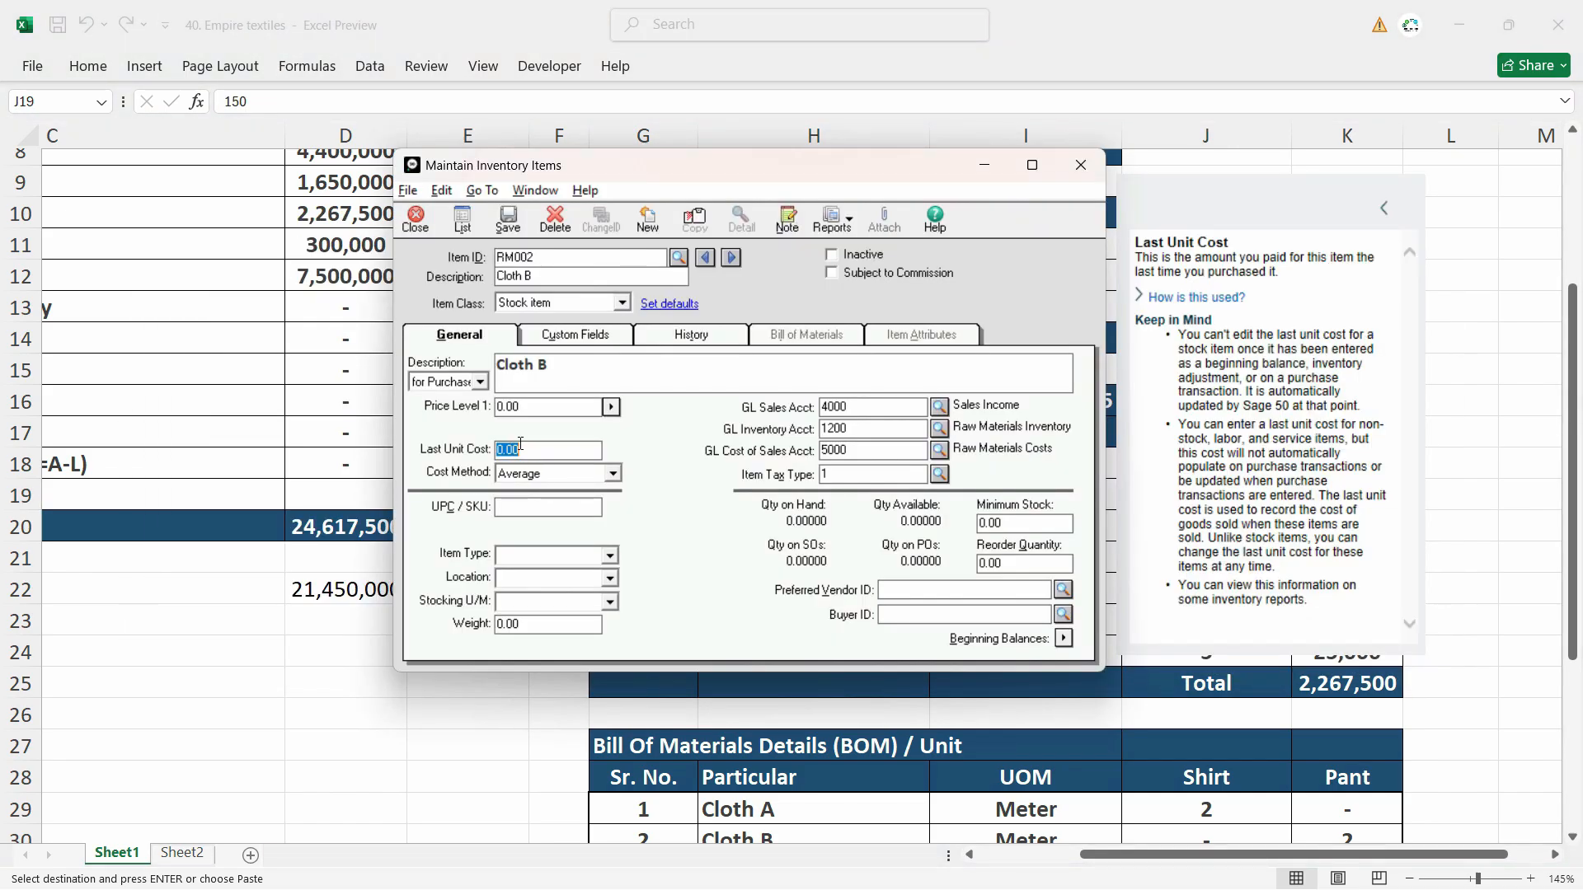
text(150)
click(508, 219)
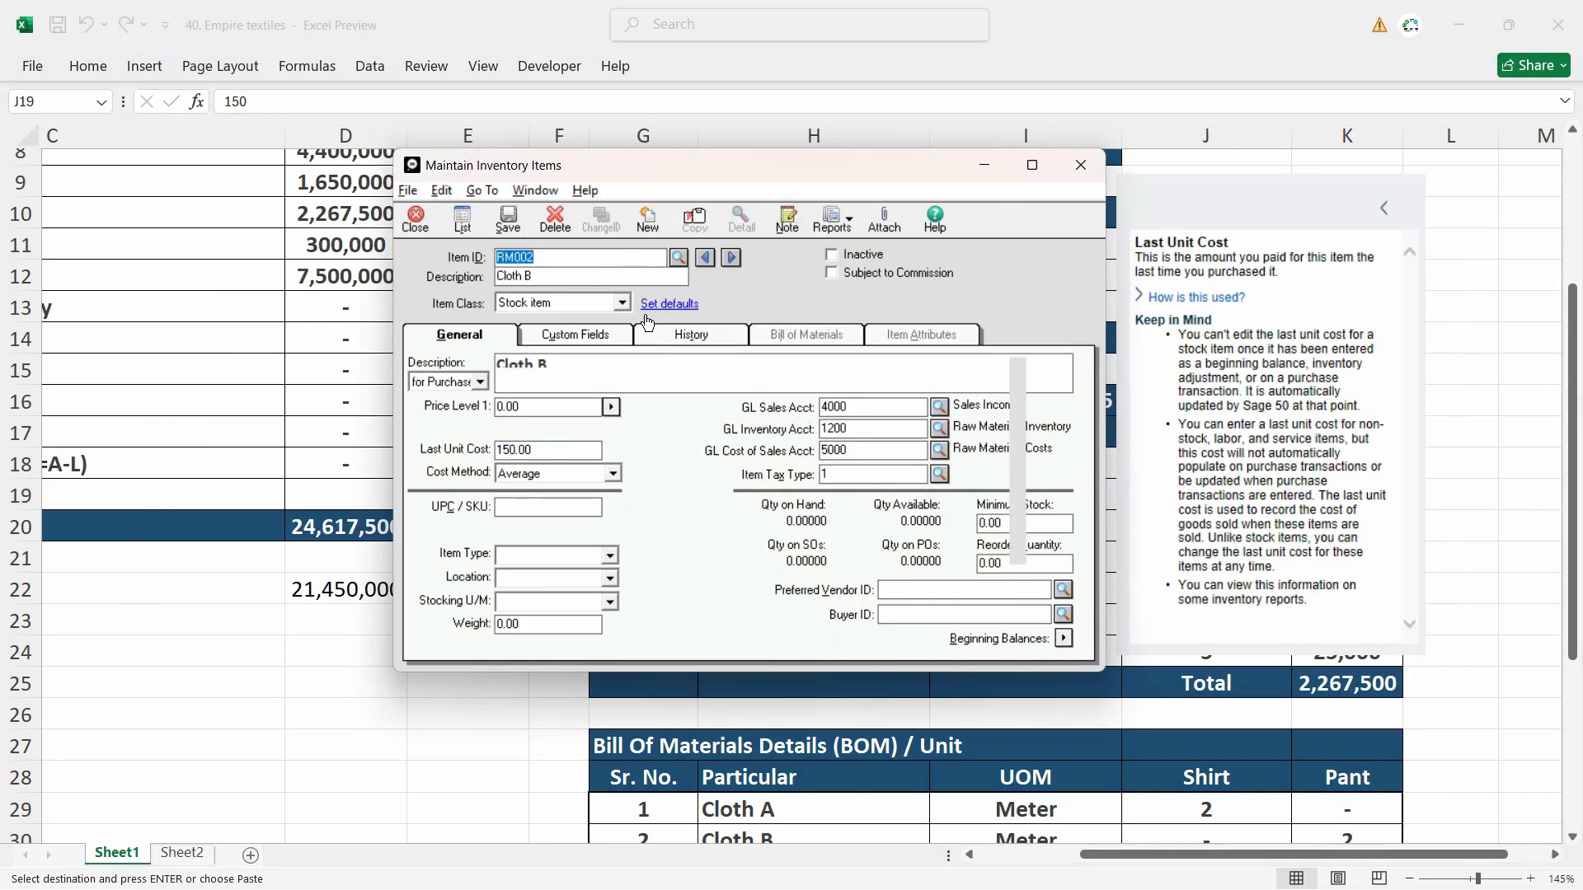
Start a new inventory item with the ID RM003 and the description Bukram, copied from the Excel inventory table
click(657, 224)
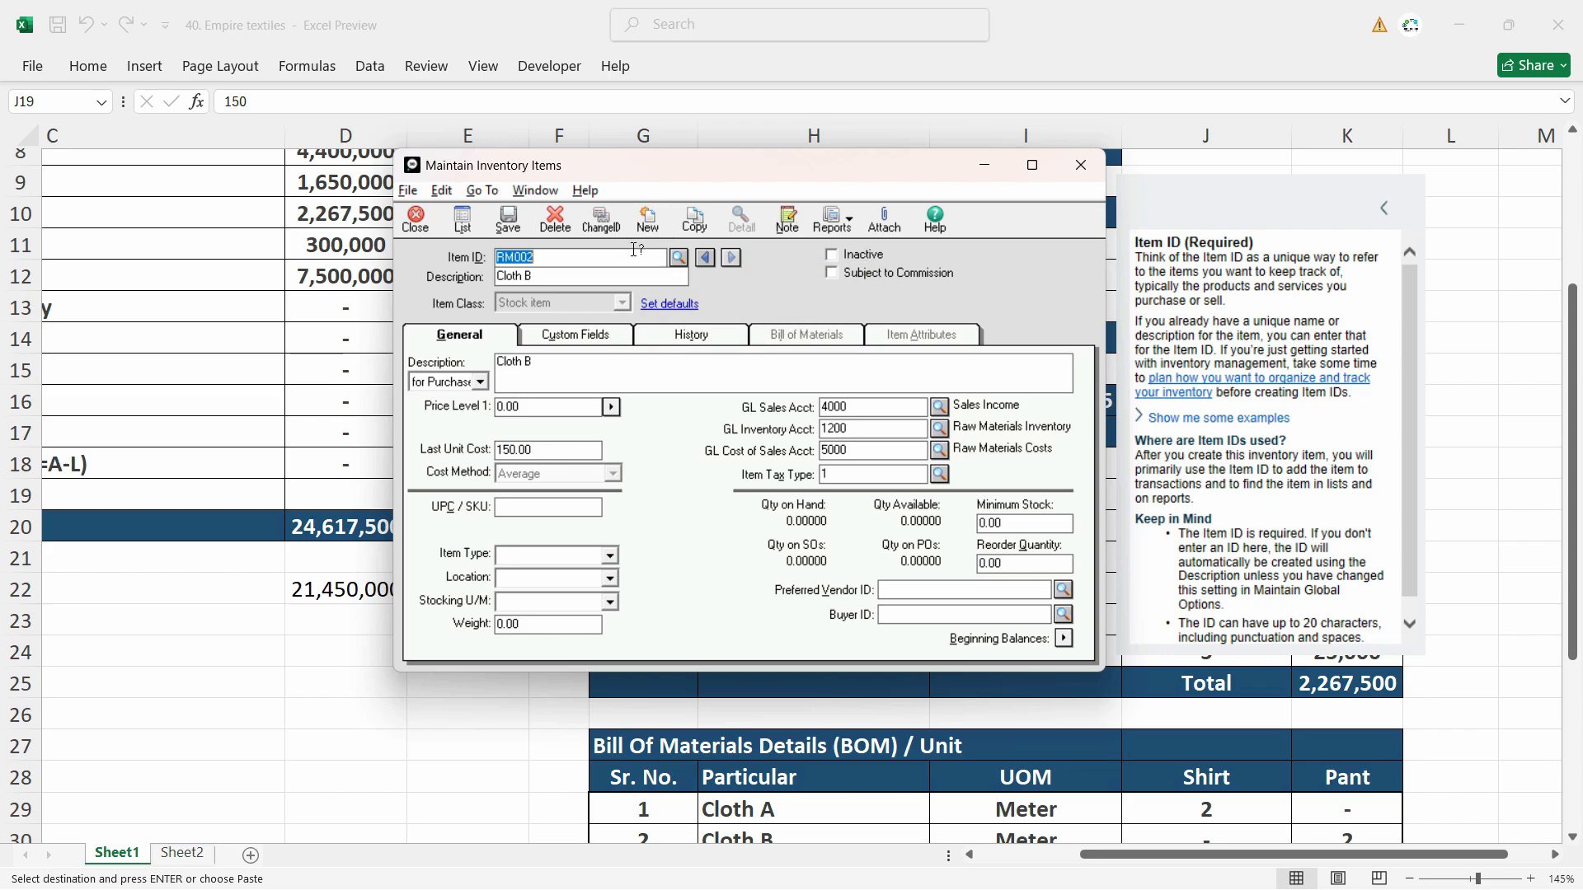
text(RM00)
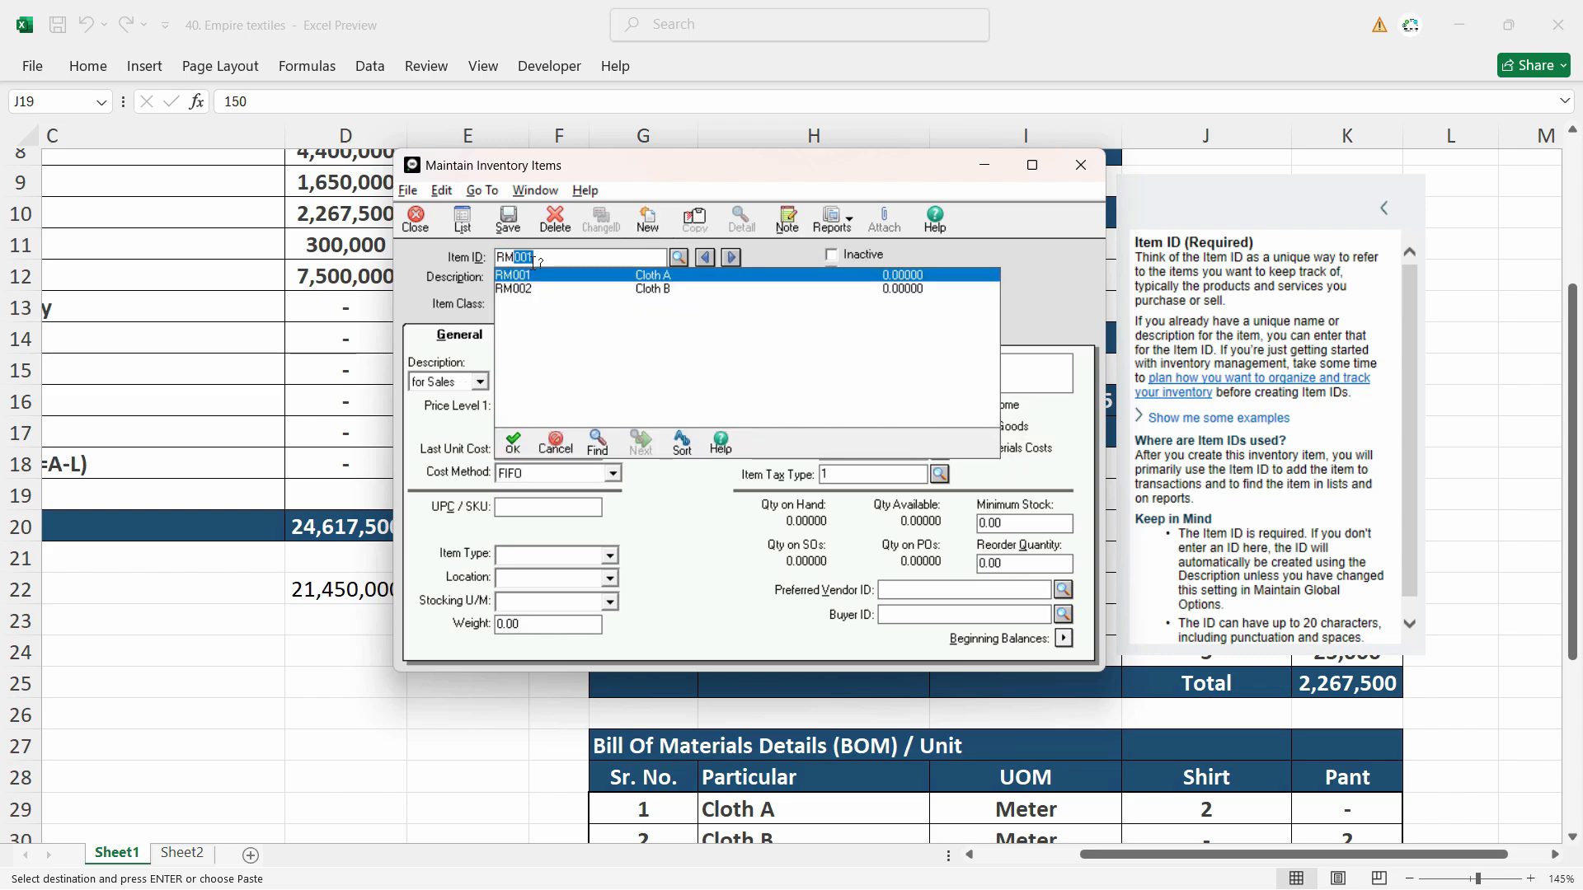
text(3)
key(Tab)
key(alt+Tab)
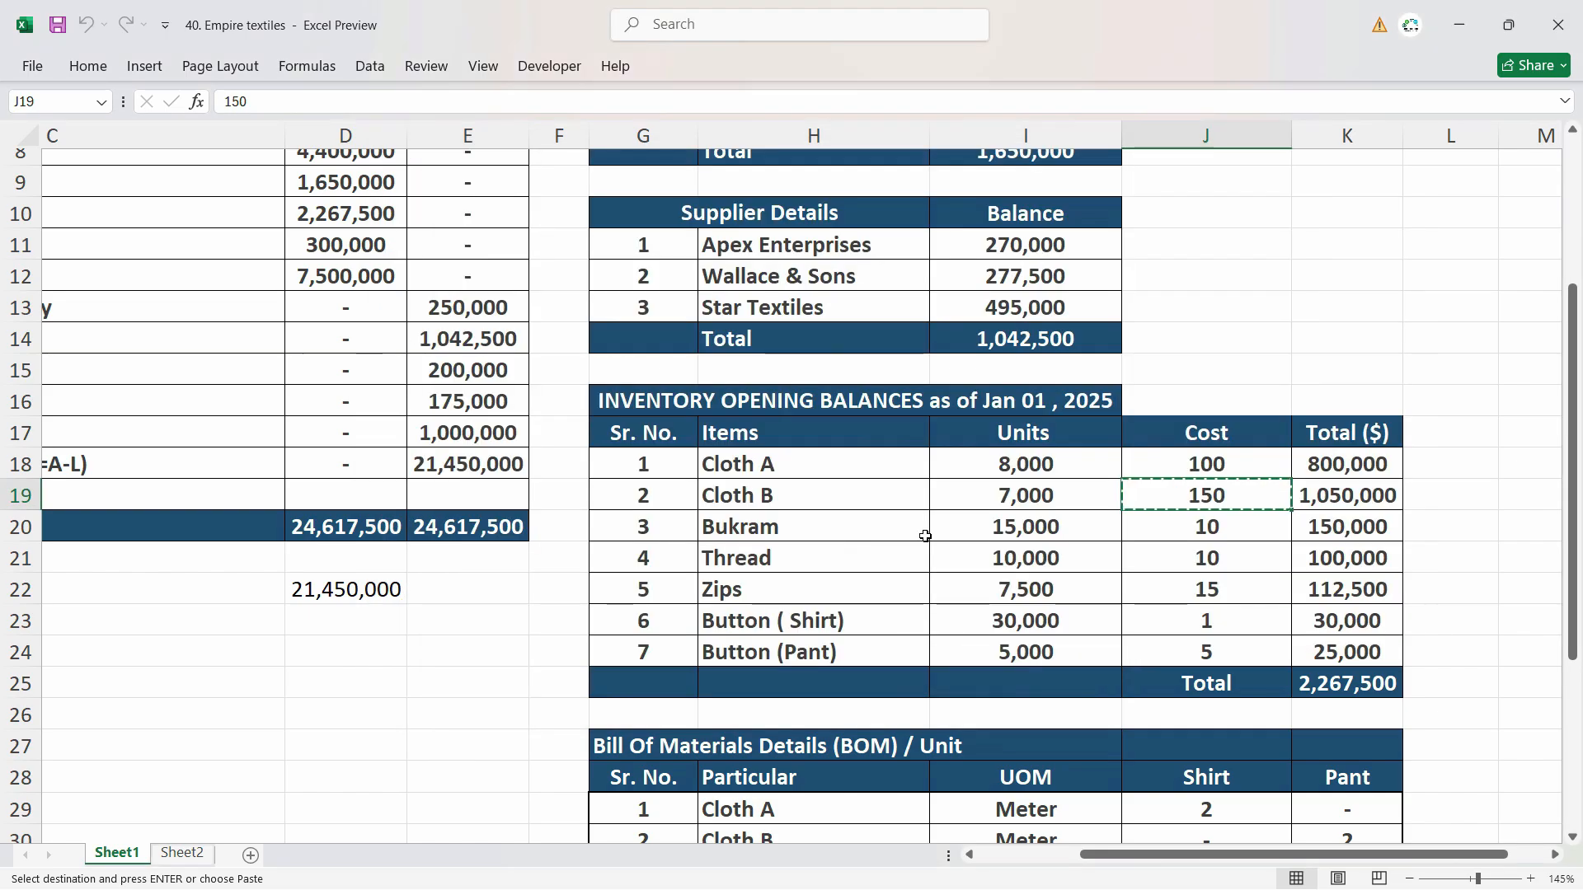
click(848, 532)
key(alt+Tab)
key(ctrl+v)
Set RM003's item class to Stock item and enter Bukram as its description for purchases
key(Tab)
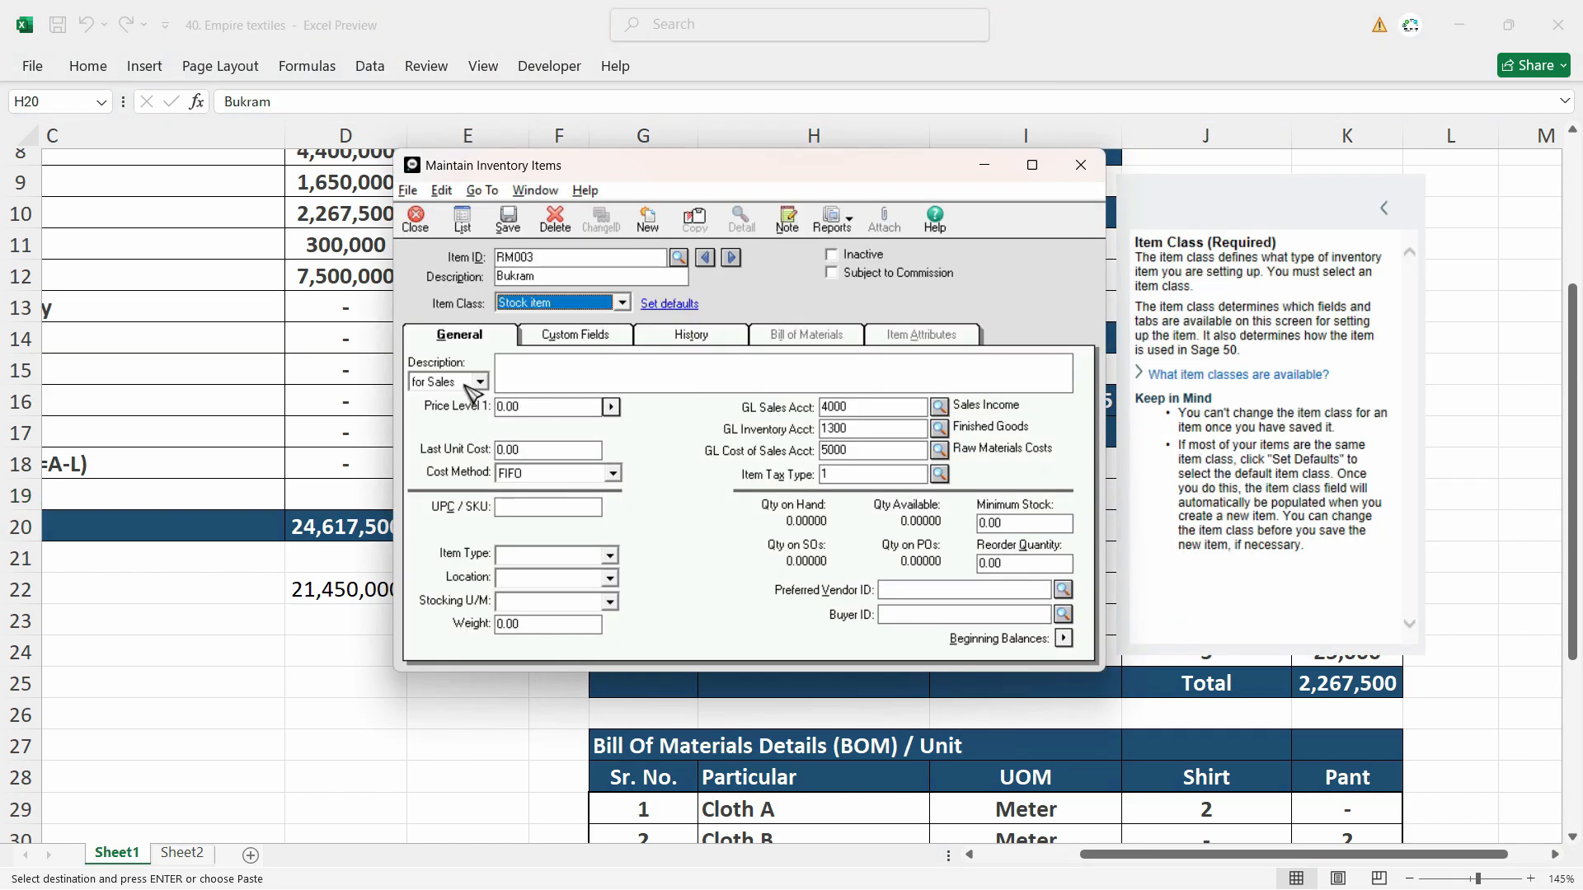
click(473, 384)
click(443, 412)
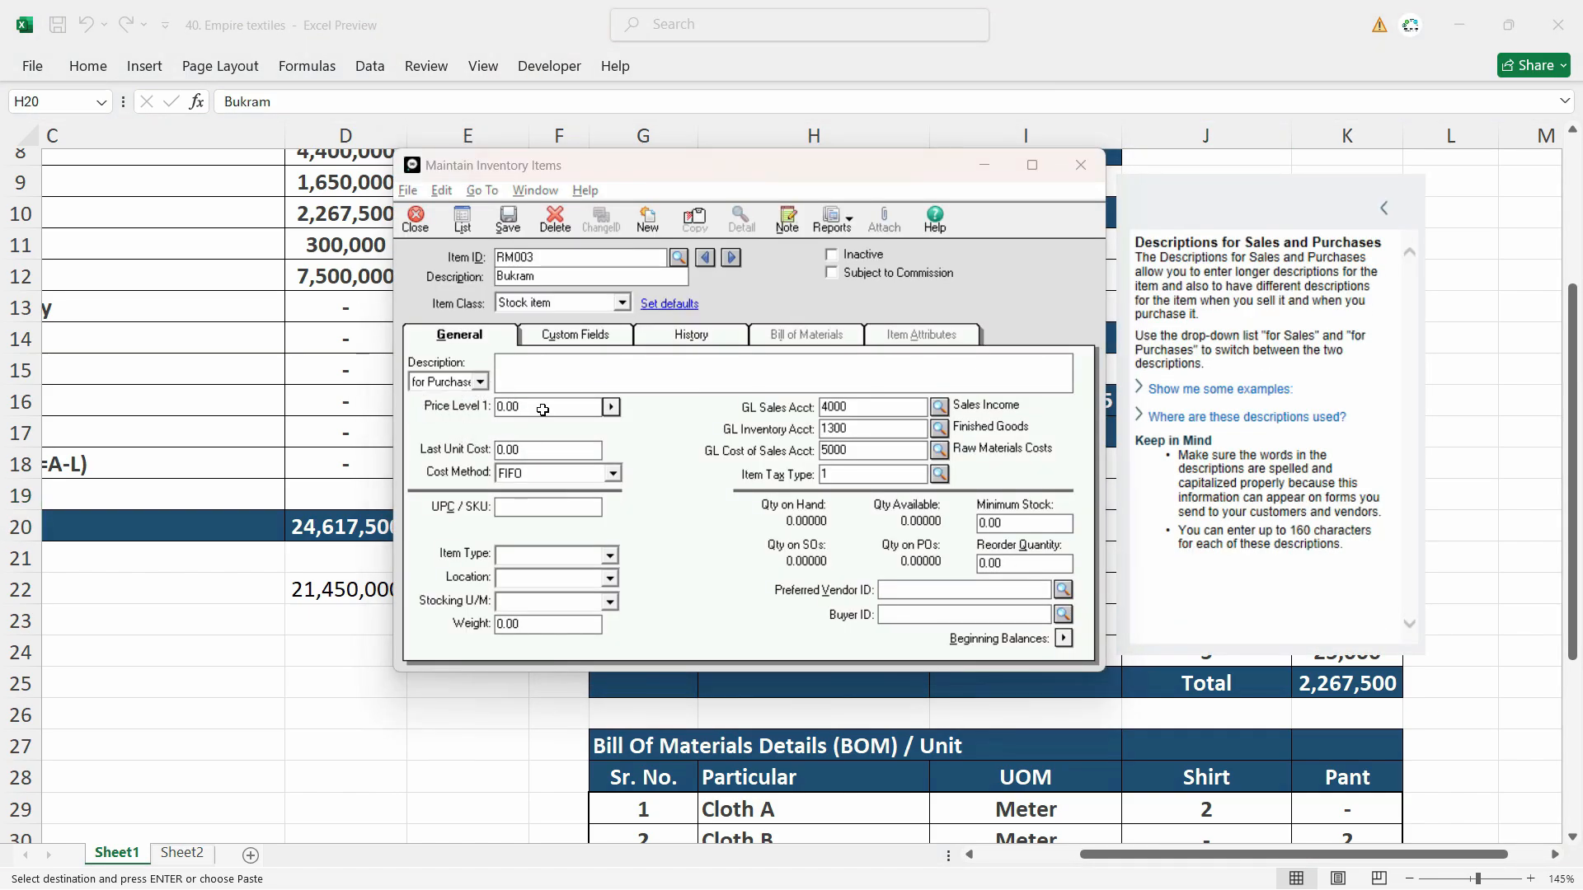
key(alt+Tab)
key(alt+Tab)
click(596, 360)
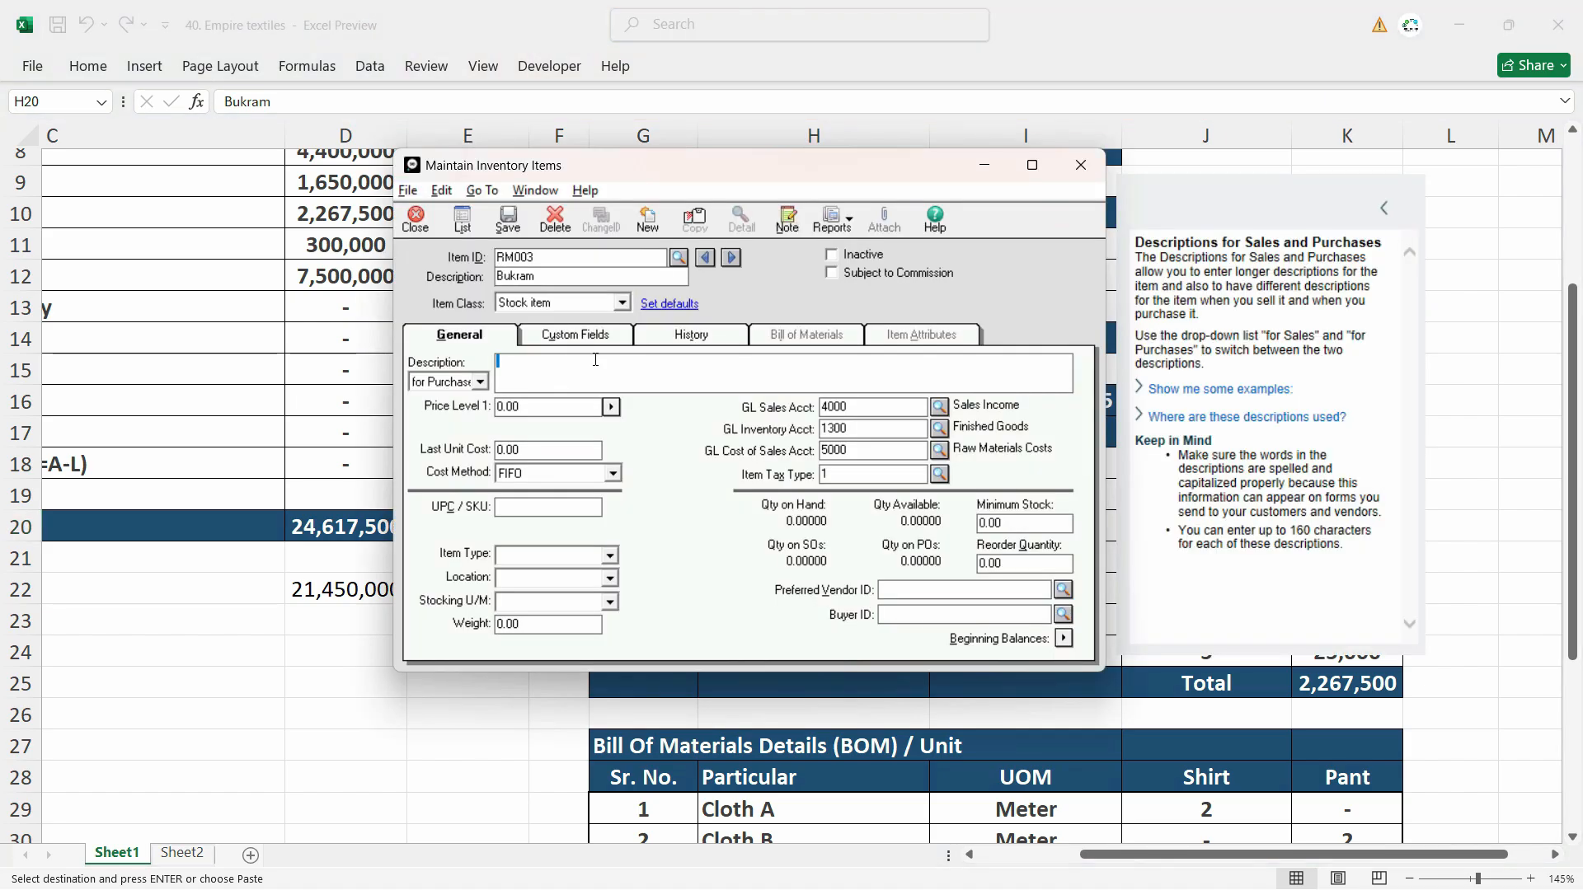
key(ctrl+v)
click(586, 408)
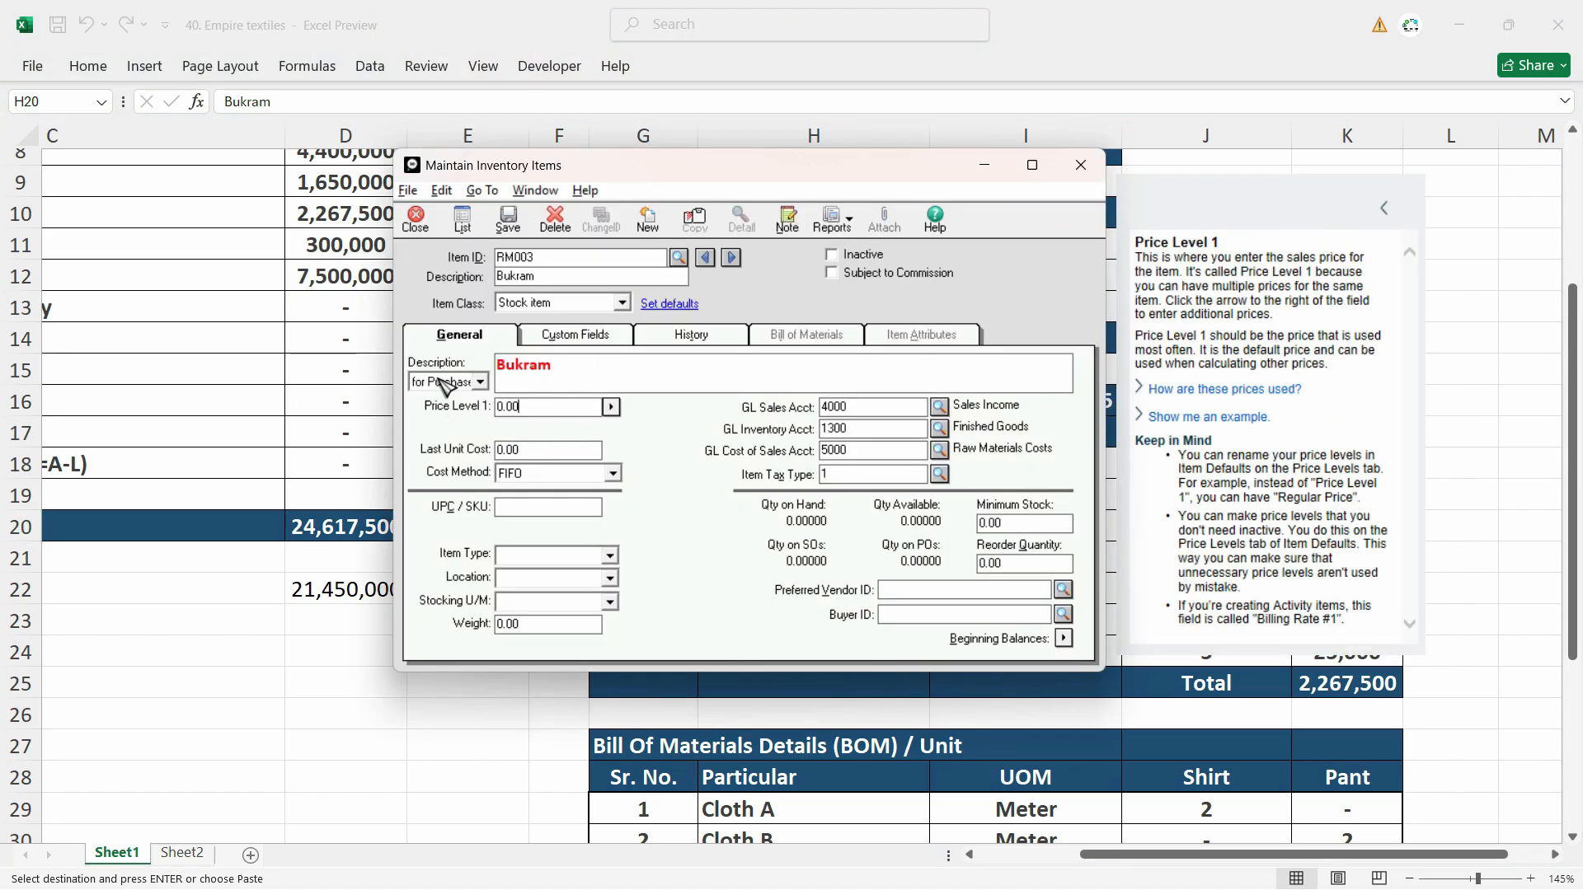
Set Bukram's last unit cost to 10 from the Excel inventory table and its cost method to Average, and save the item
click(545, 450)
key(alt+Tab)
click(1177, 530)
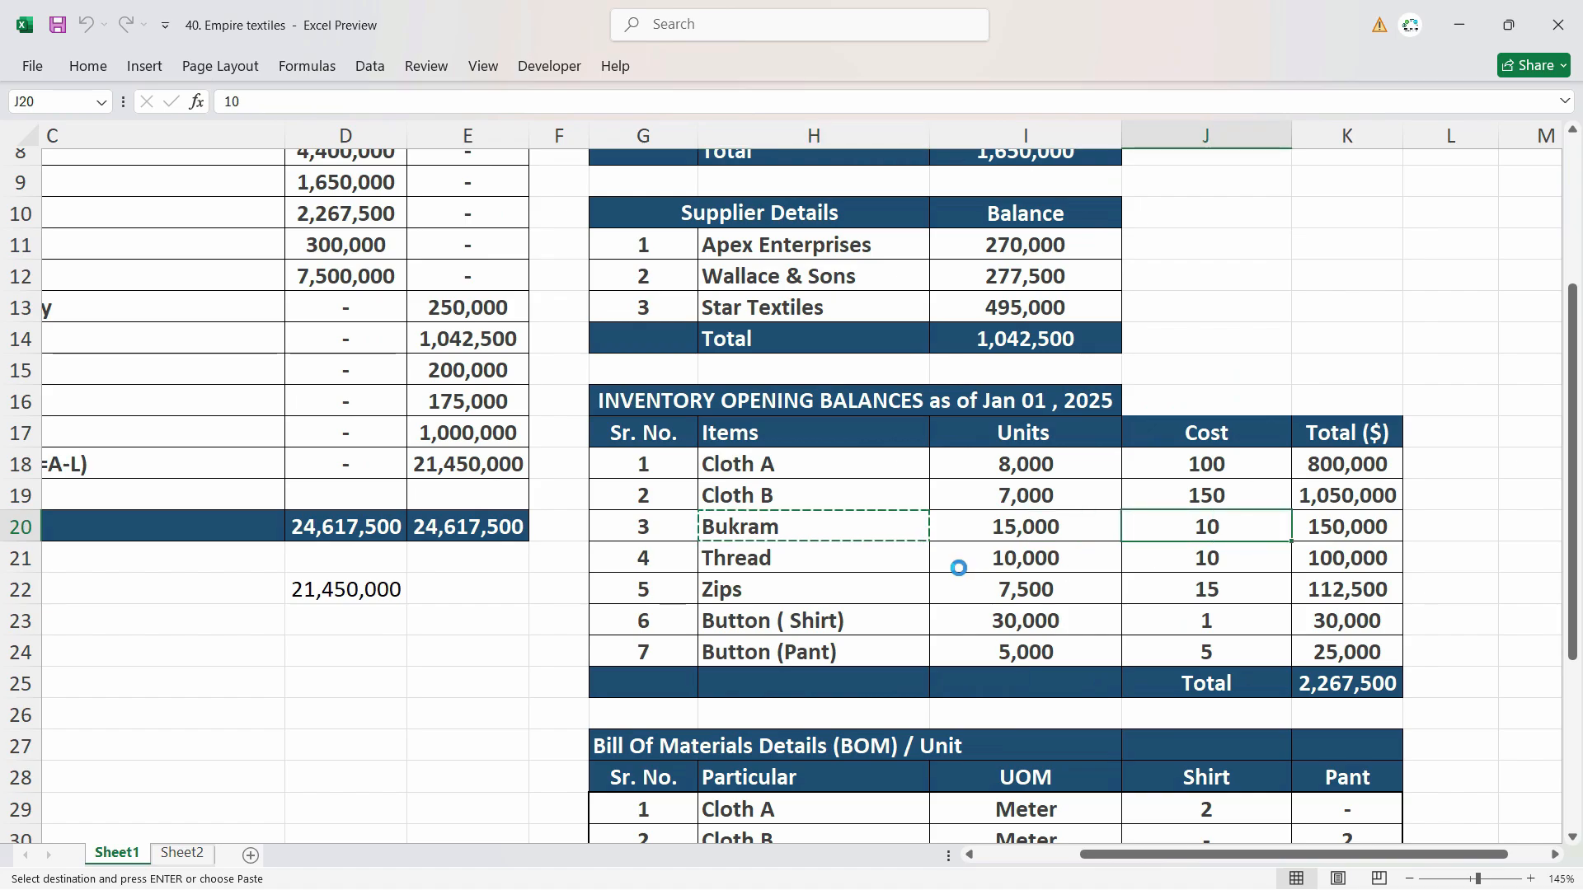
key(alt+Tab)
text(10)
click(613, 474)
click(533, 524)
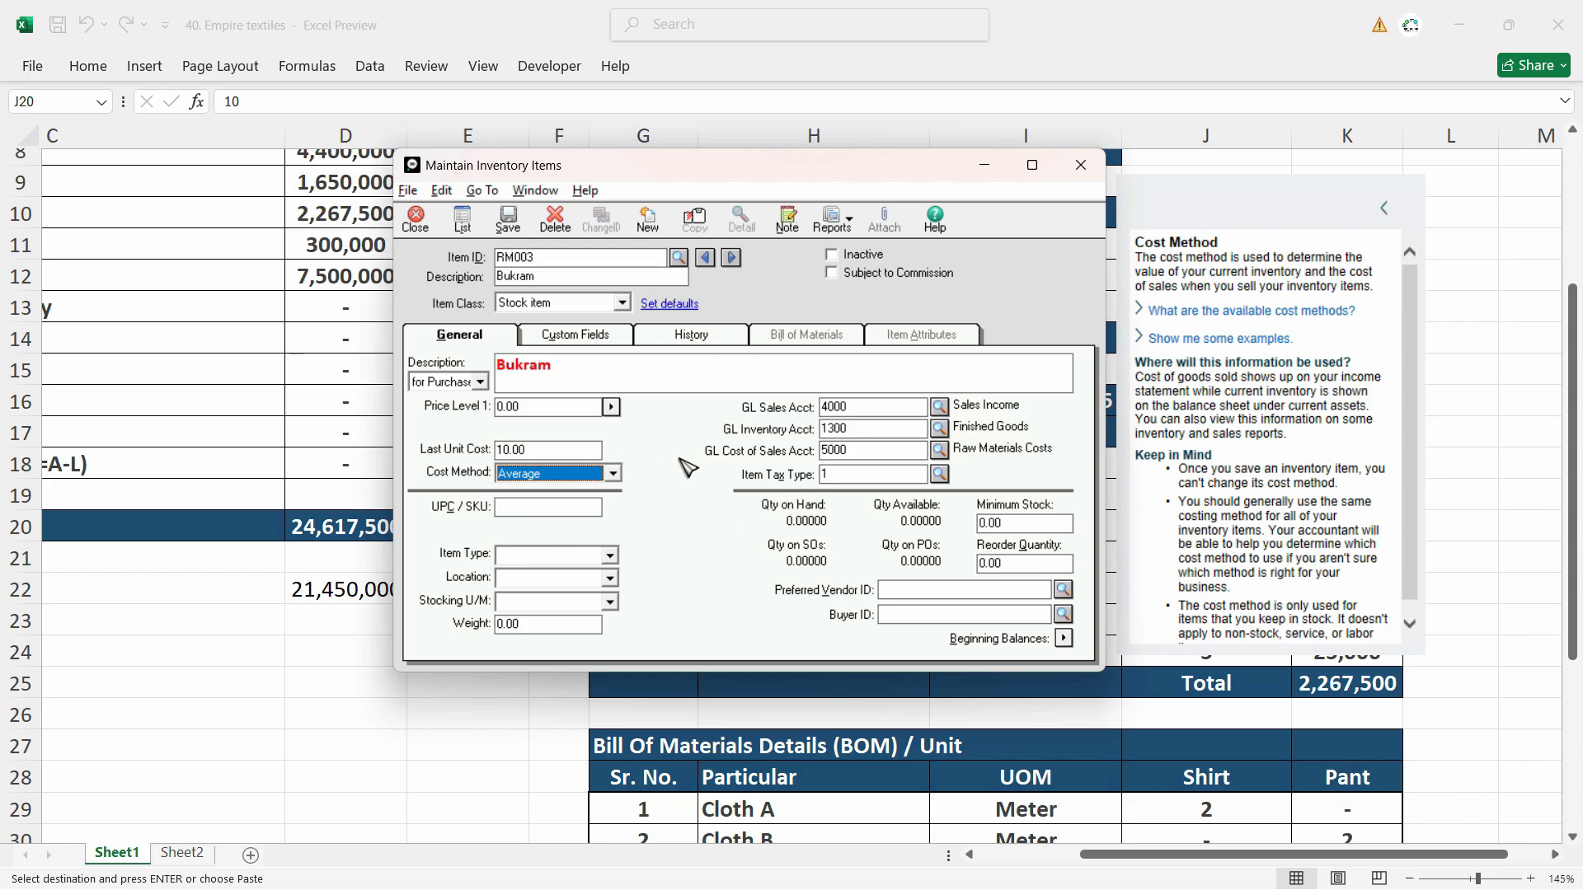
click(508, 219)
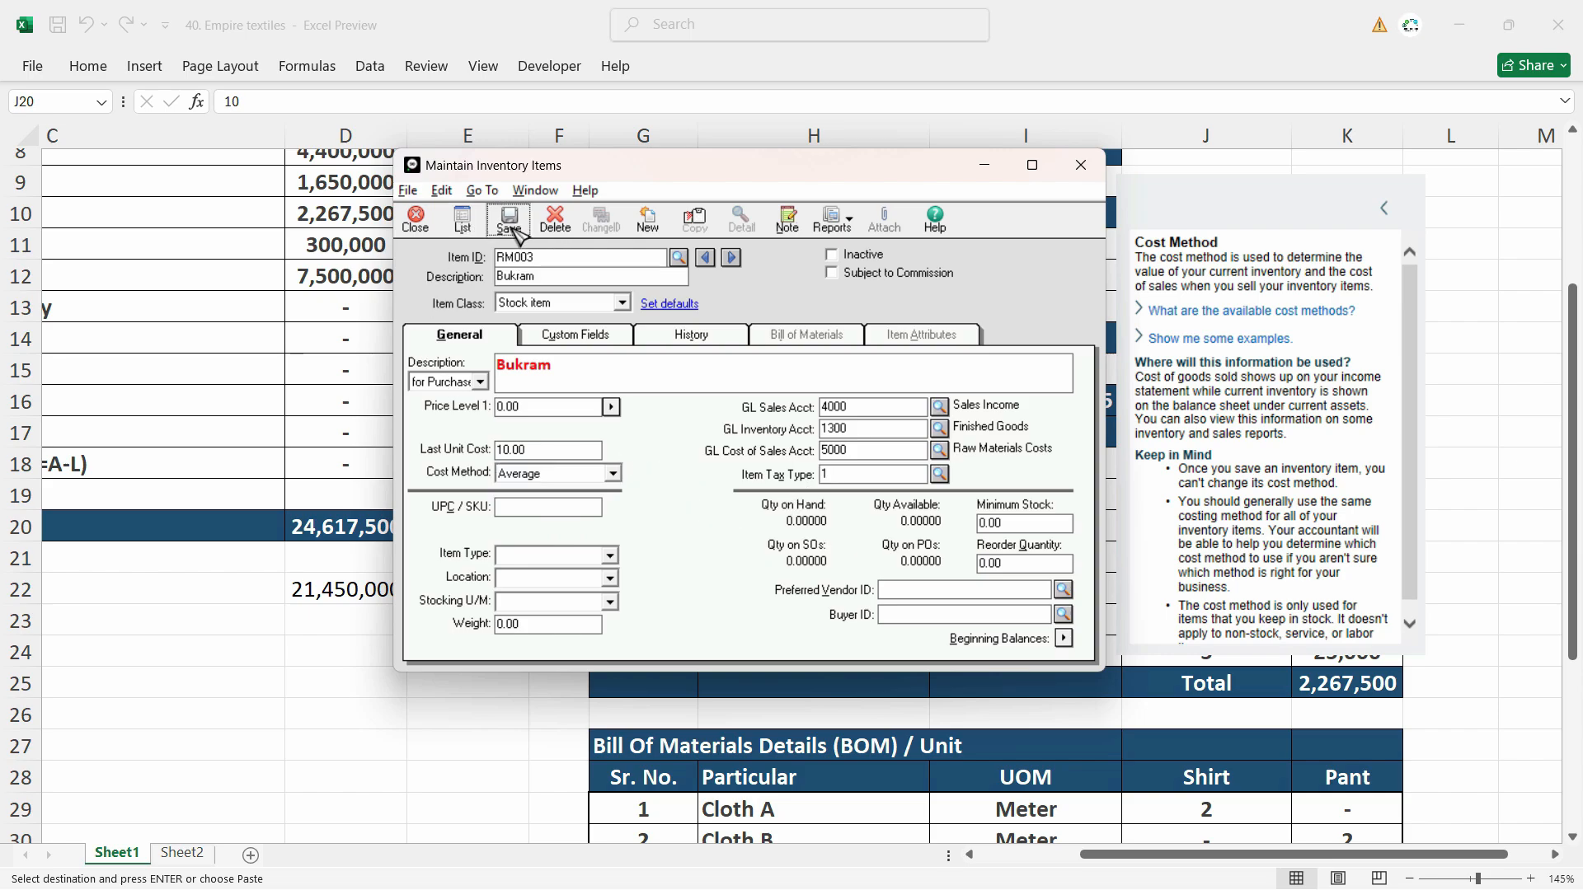
Create the next inventory item with the ID RM004 and the description Thread, copied from the Excel inventory table
click(767, 565)
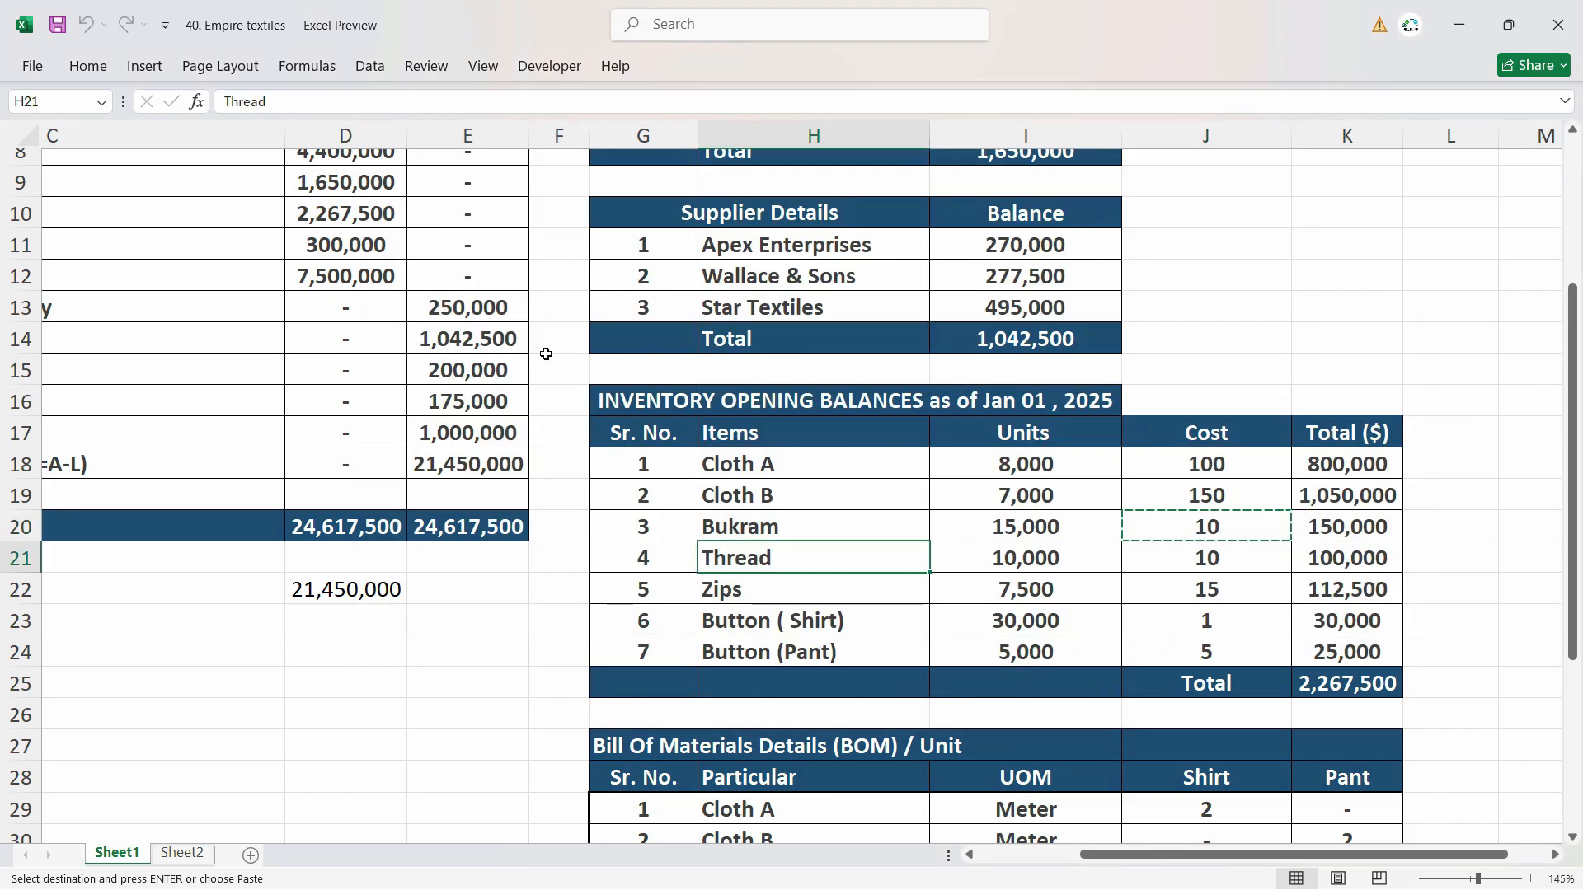
key(alt+Tab)
key(alt+Tab)
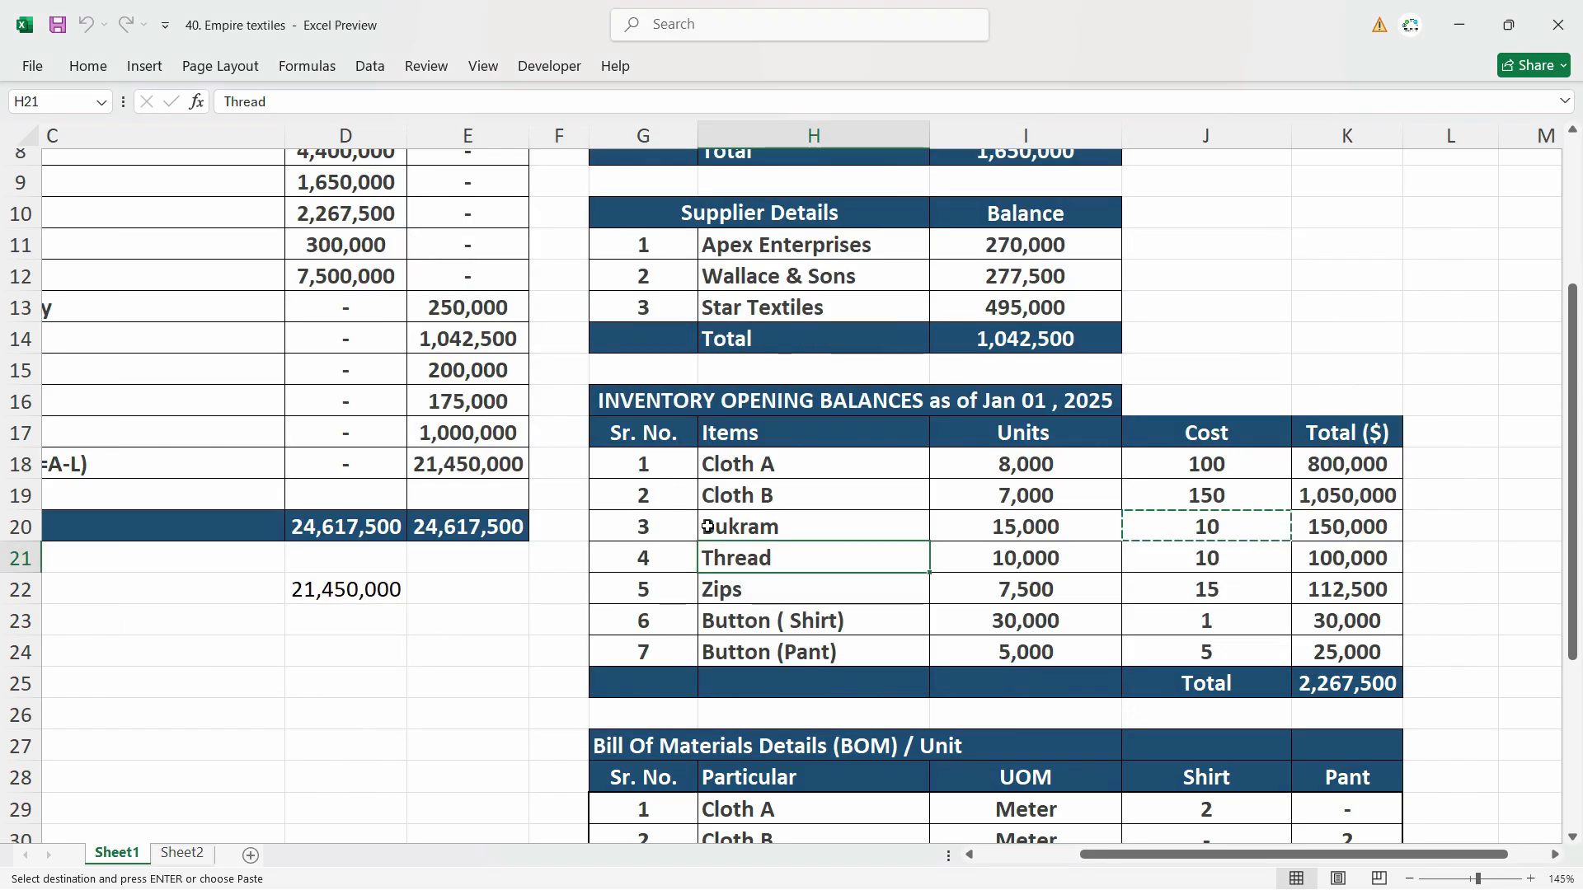
key(alt+Tab)
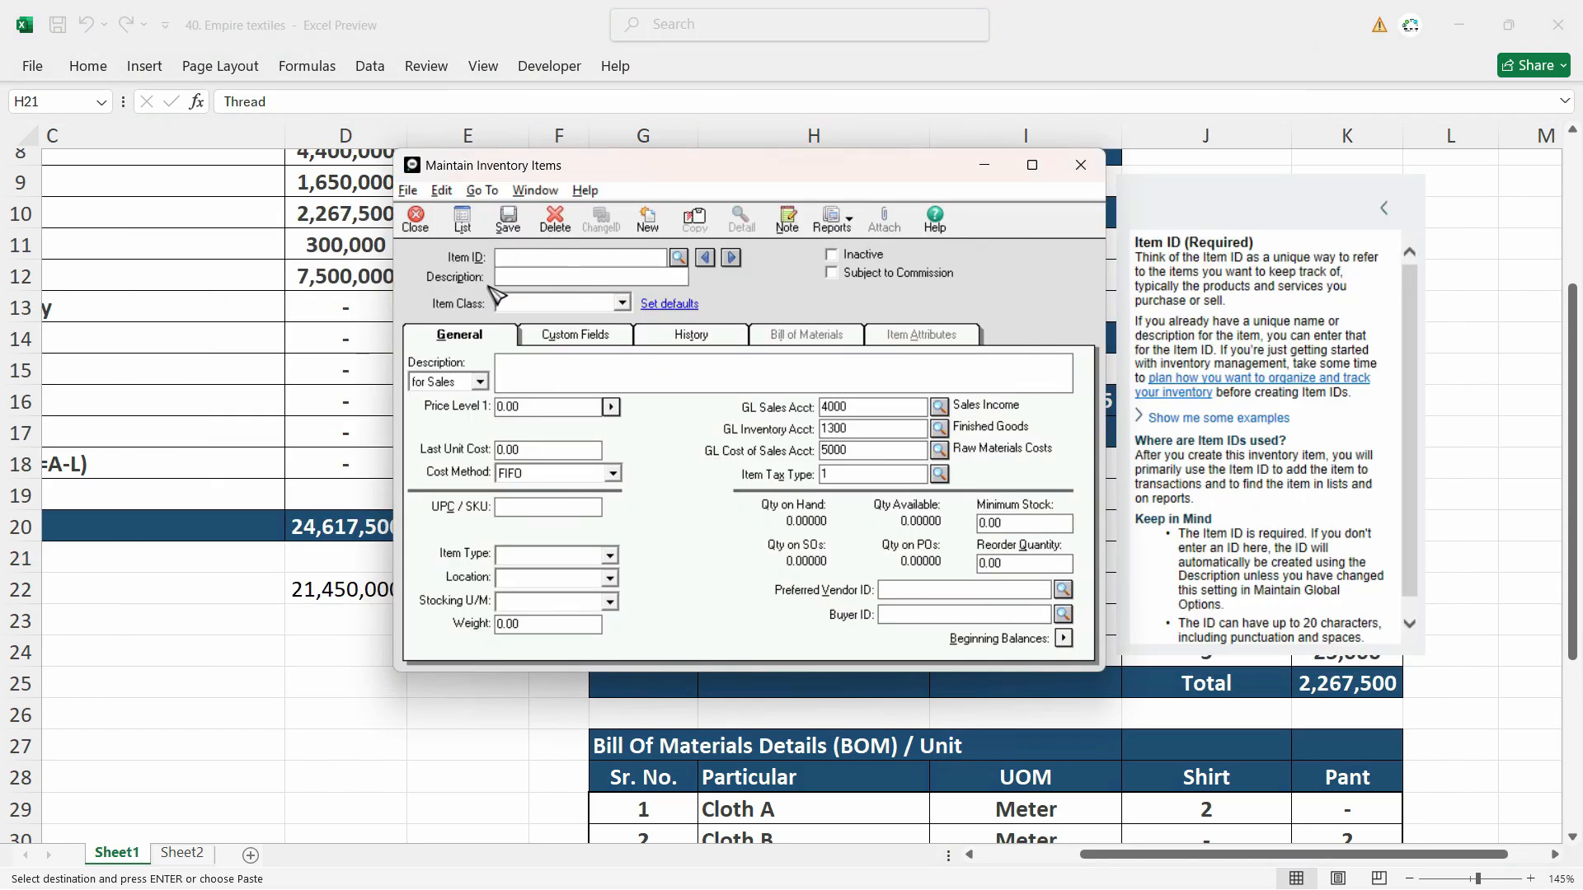
text(RM004)
key(Tab)
key(alt+Tab)
key(alt+Tab)
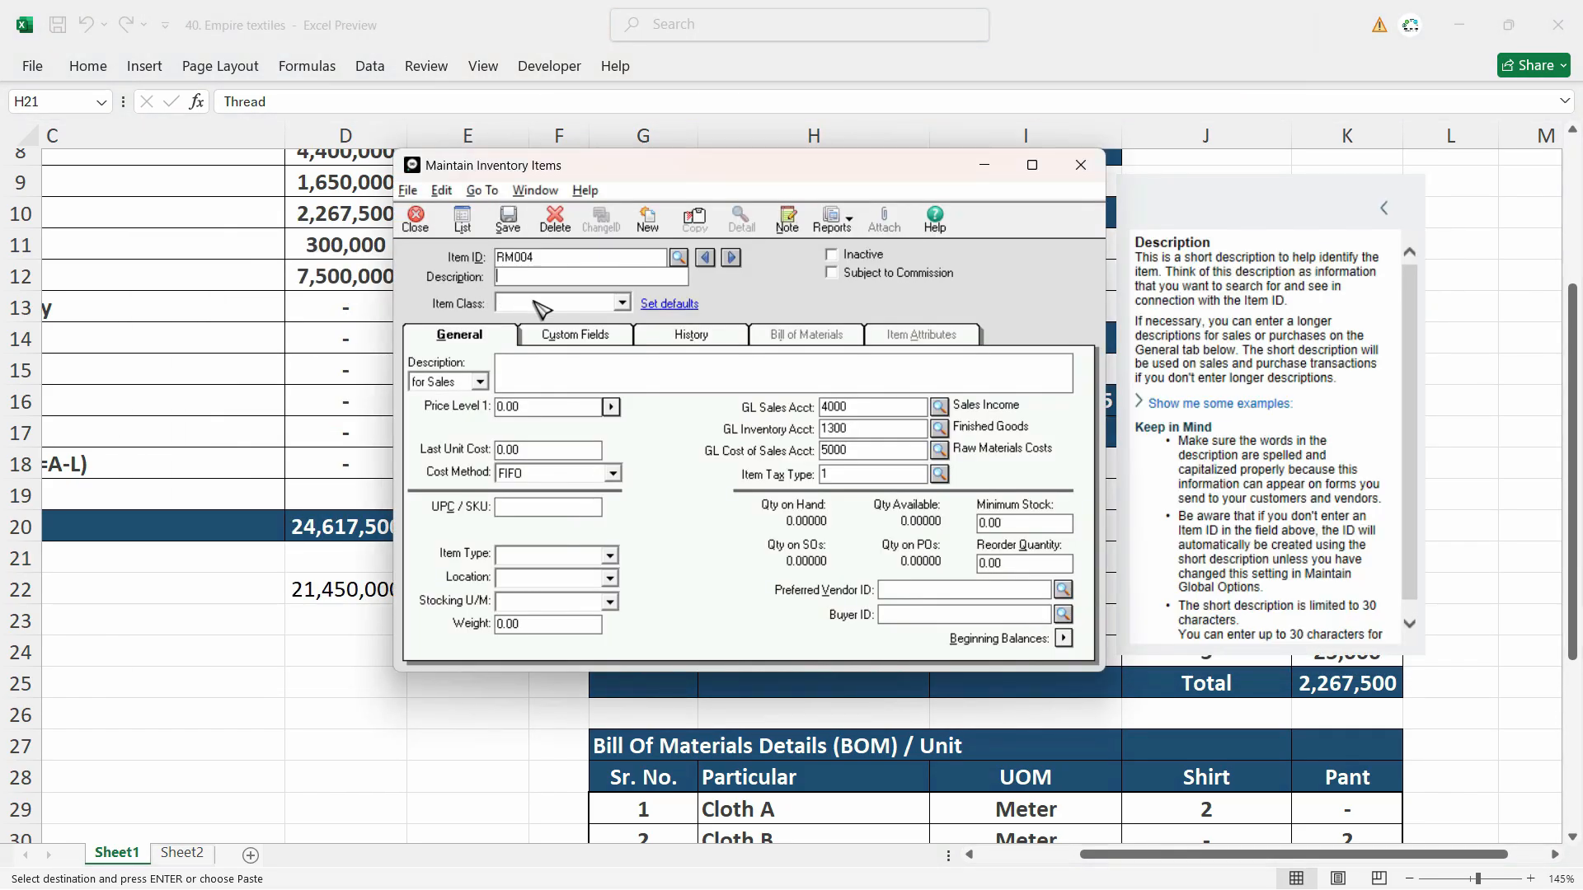
text(Thread)
Set RM004's item class to Stock item and enter Thread as its description for purchases
click(621, 304)
click(549, 325)
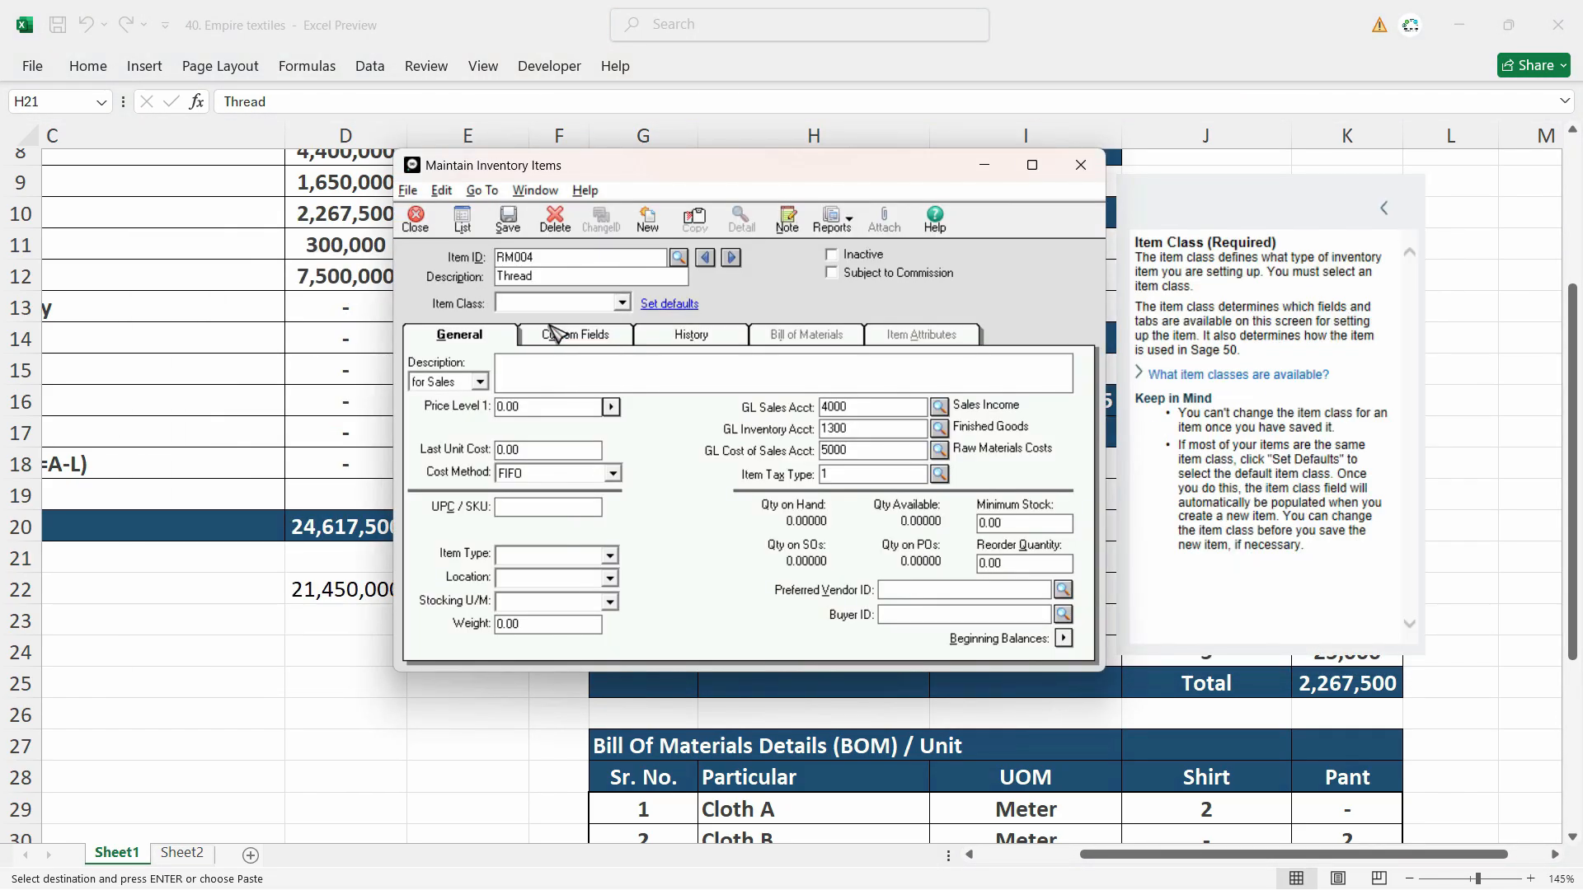
click(460, 382)
click(462, 399)
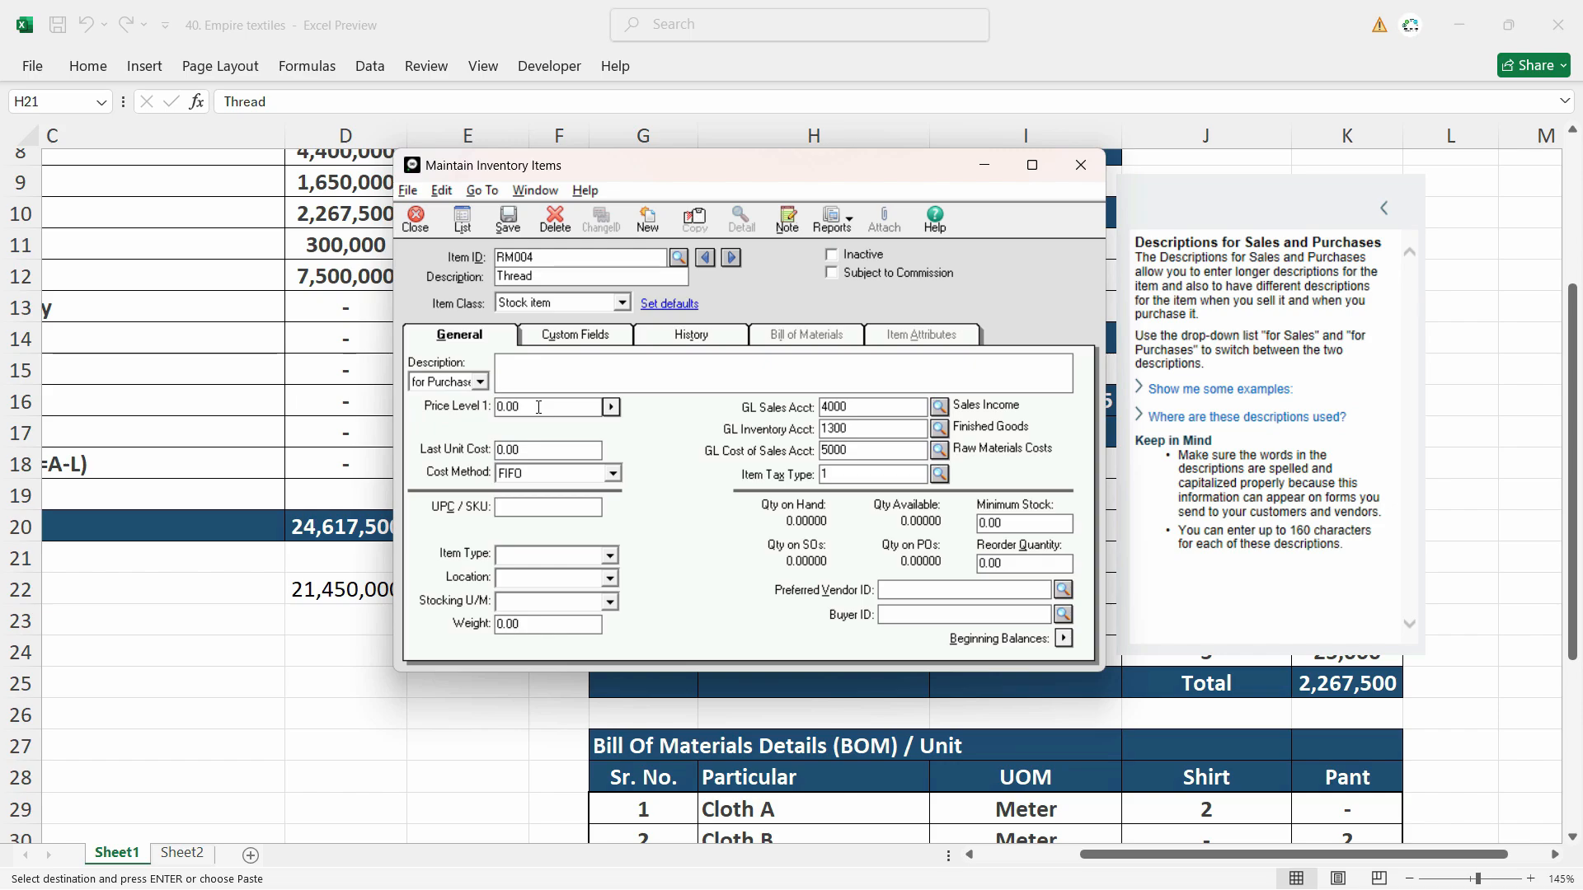
text(Thread)
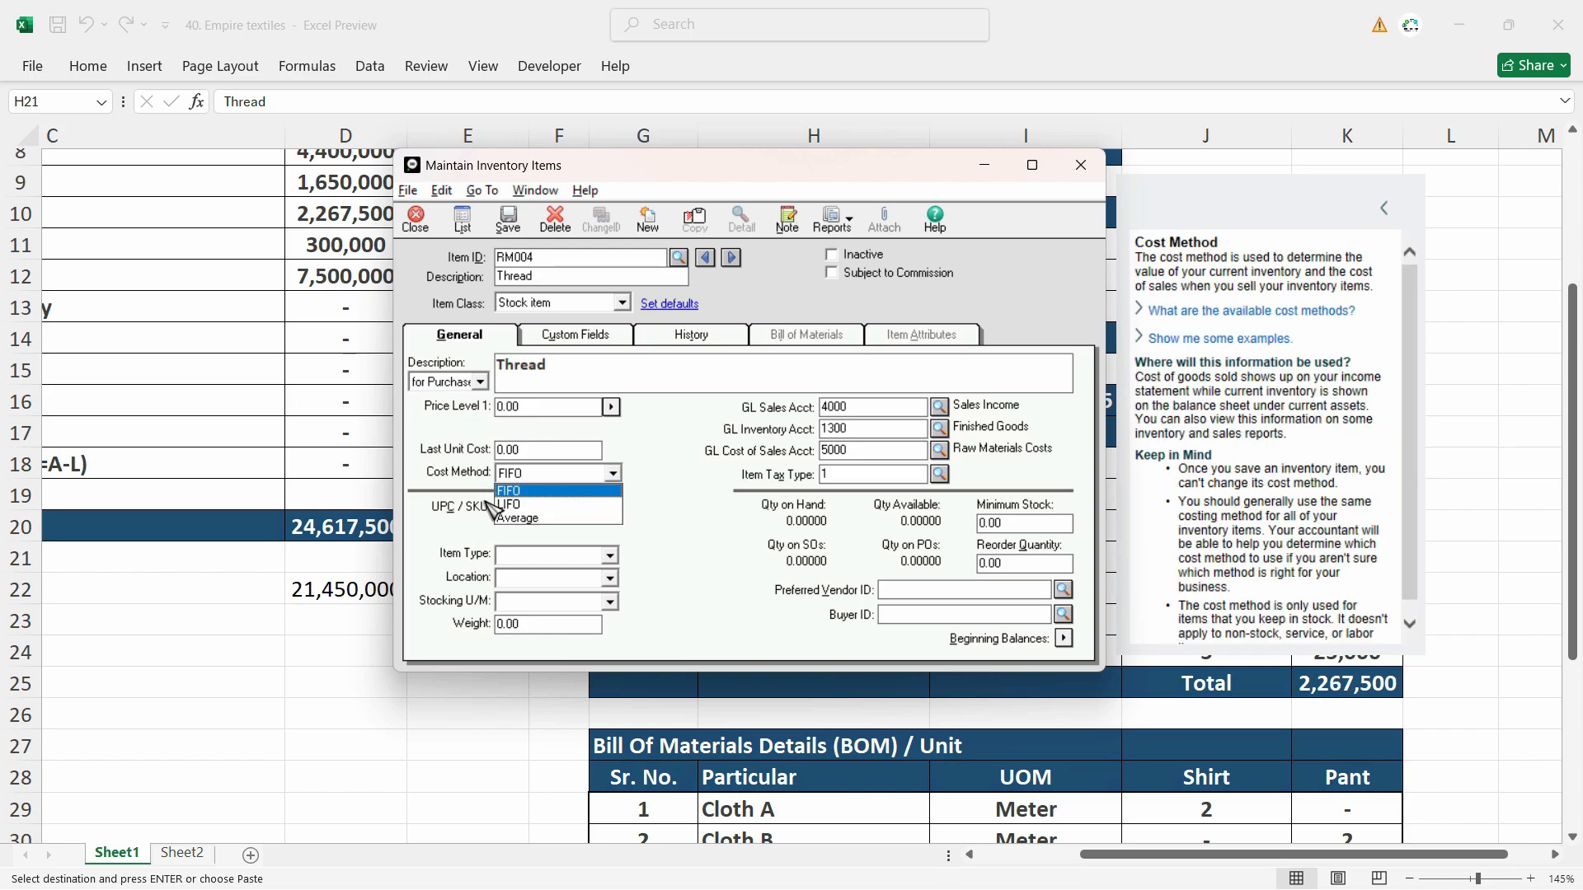
Set Thread's cost method to Average and its last unit cost to 10 from the Excel inventory table, and save the item
click(528, 520)
key(alt+Tab)
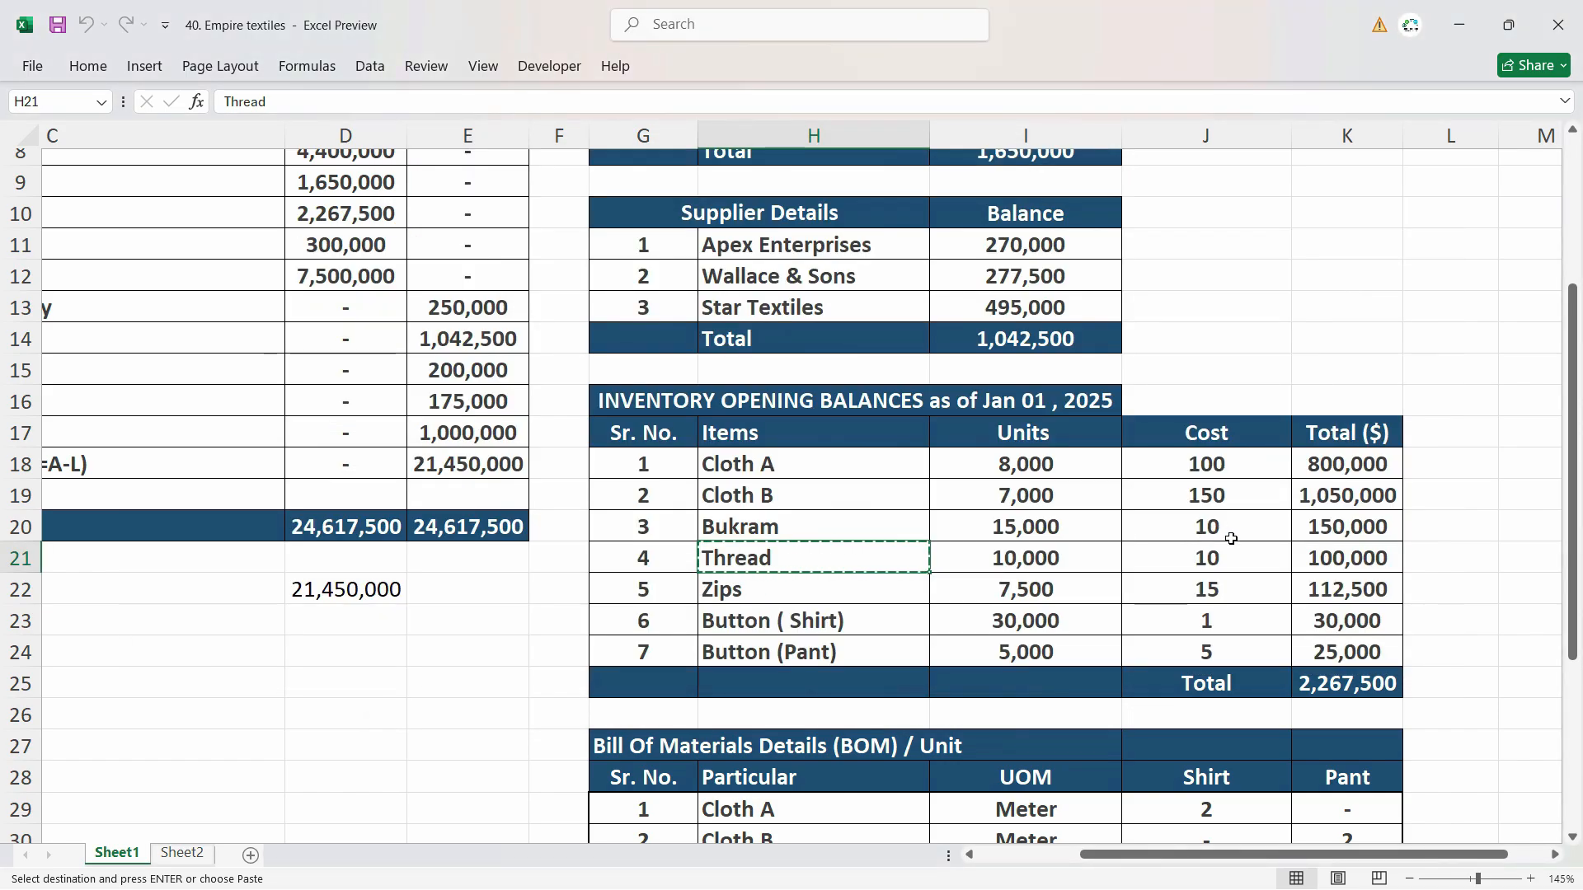
click(1202, 557)
key(alt+Tab)
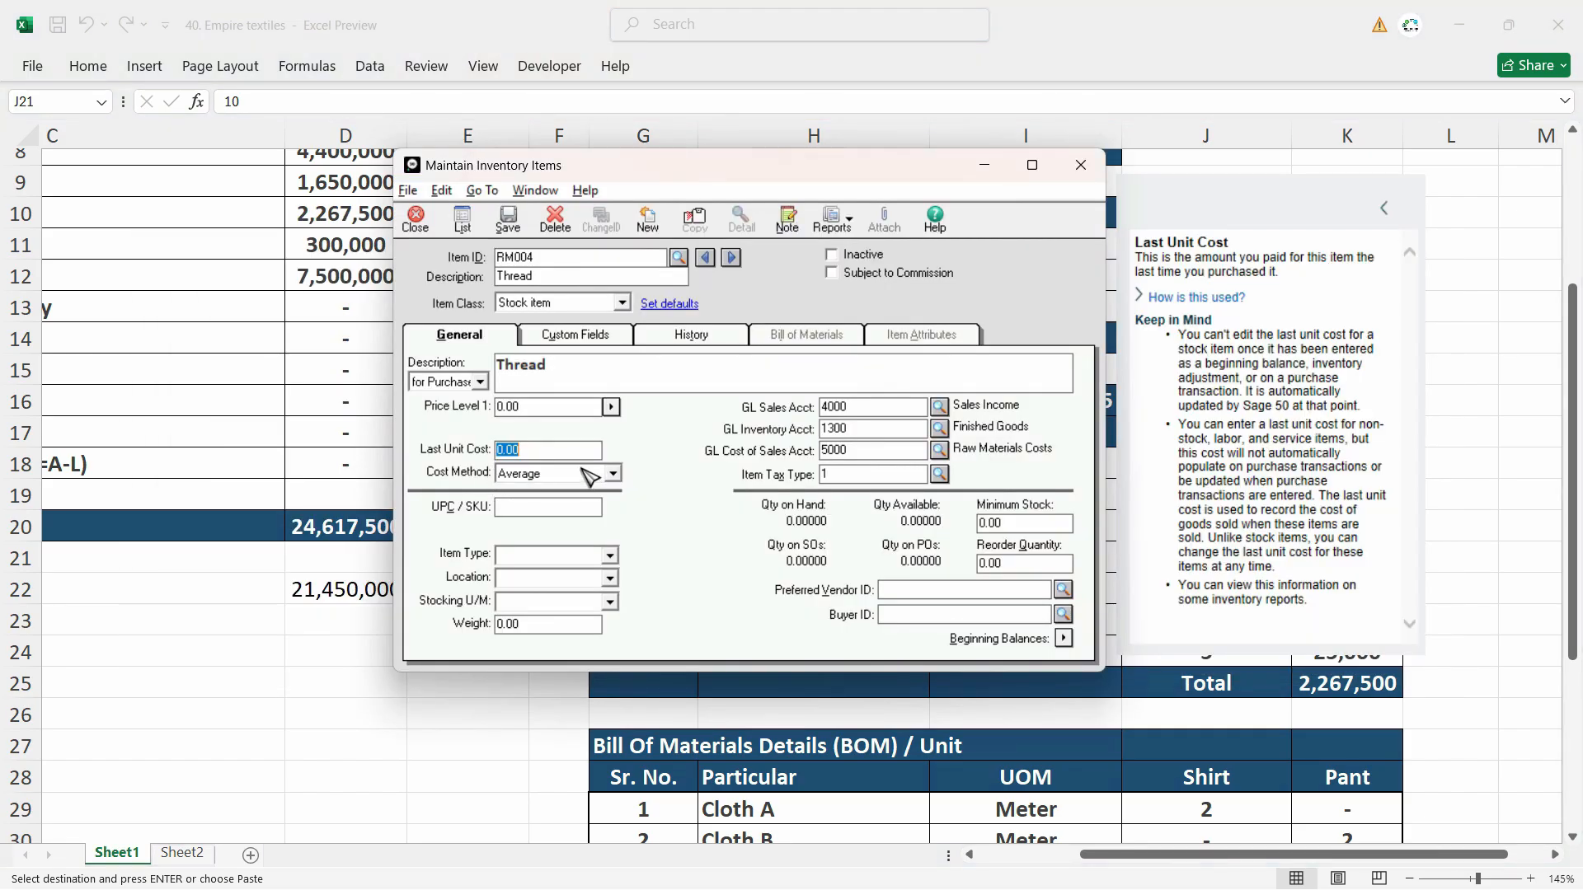
text(10)
click(510, 221)
Start a new inventory item with the ID RM005 and the description Zips, copied from the Excel inventory table
click(647, 221)
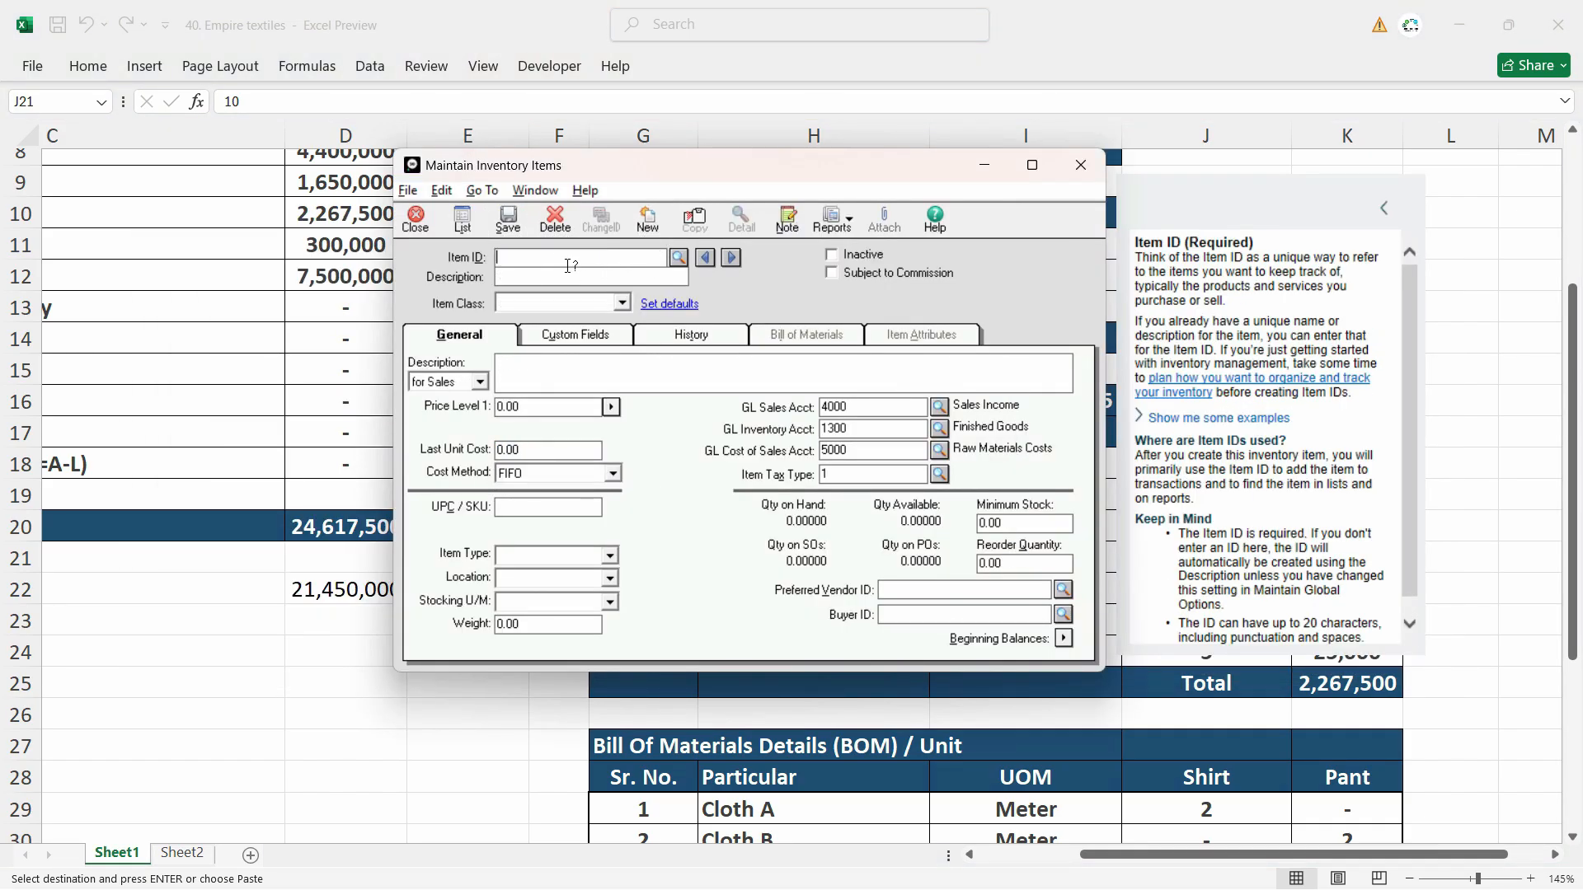
key(alt+Tab)
click(813, 589)
key(ctrl+c)
key(alt+Tab)
text(RM005)
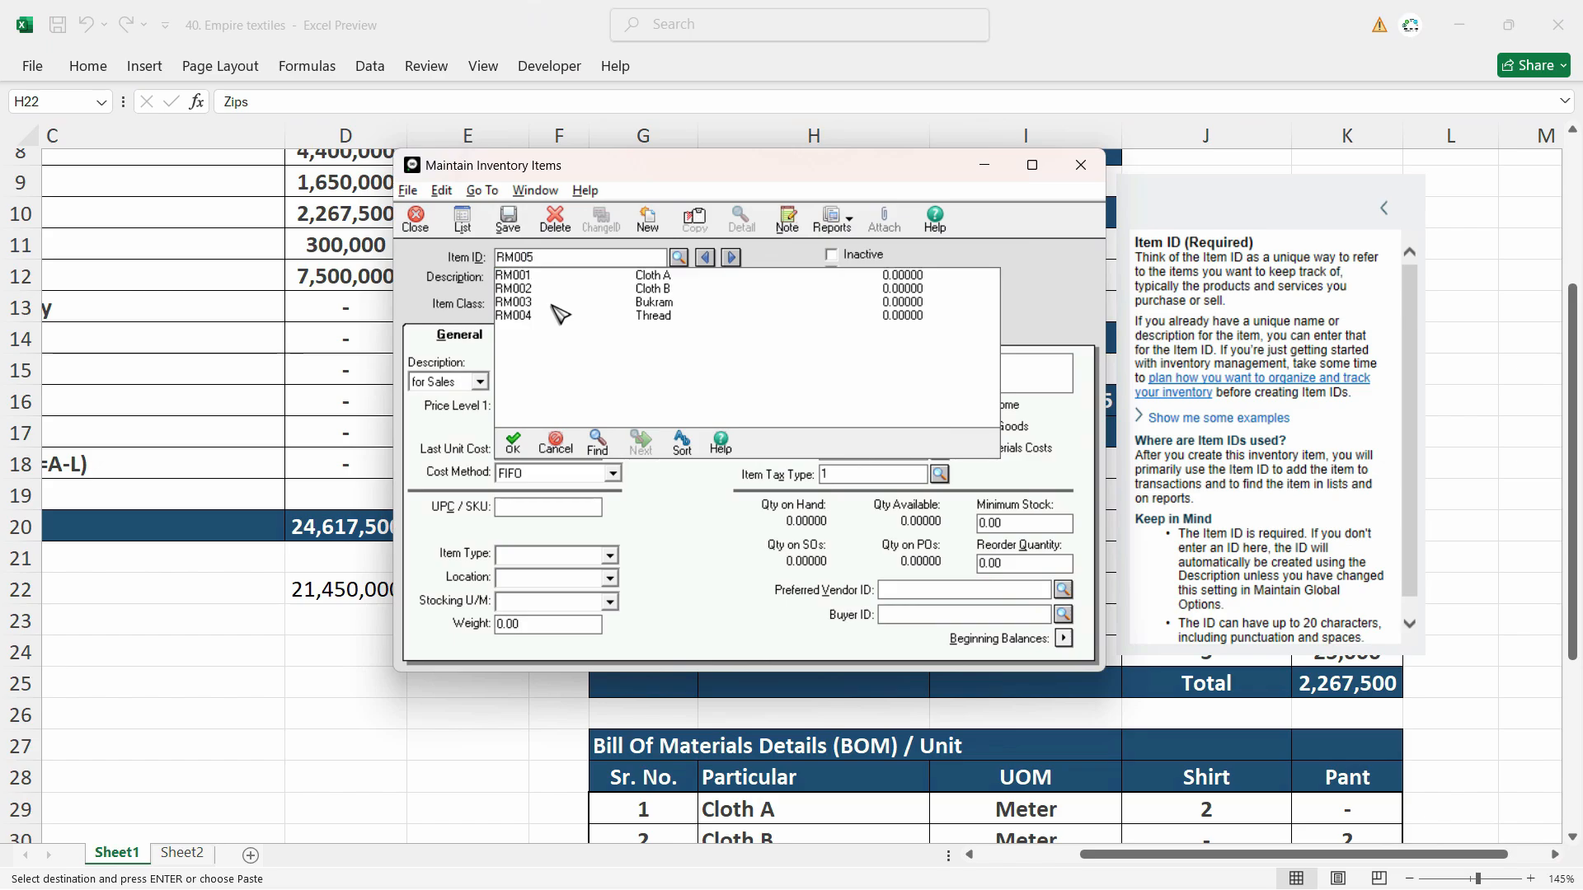
key(Tab)
key(ctrl+v)
Set RM005's item class to Stock item and enter Zips as its description for purchases
click(557, 308)
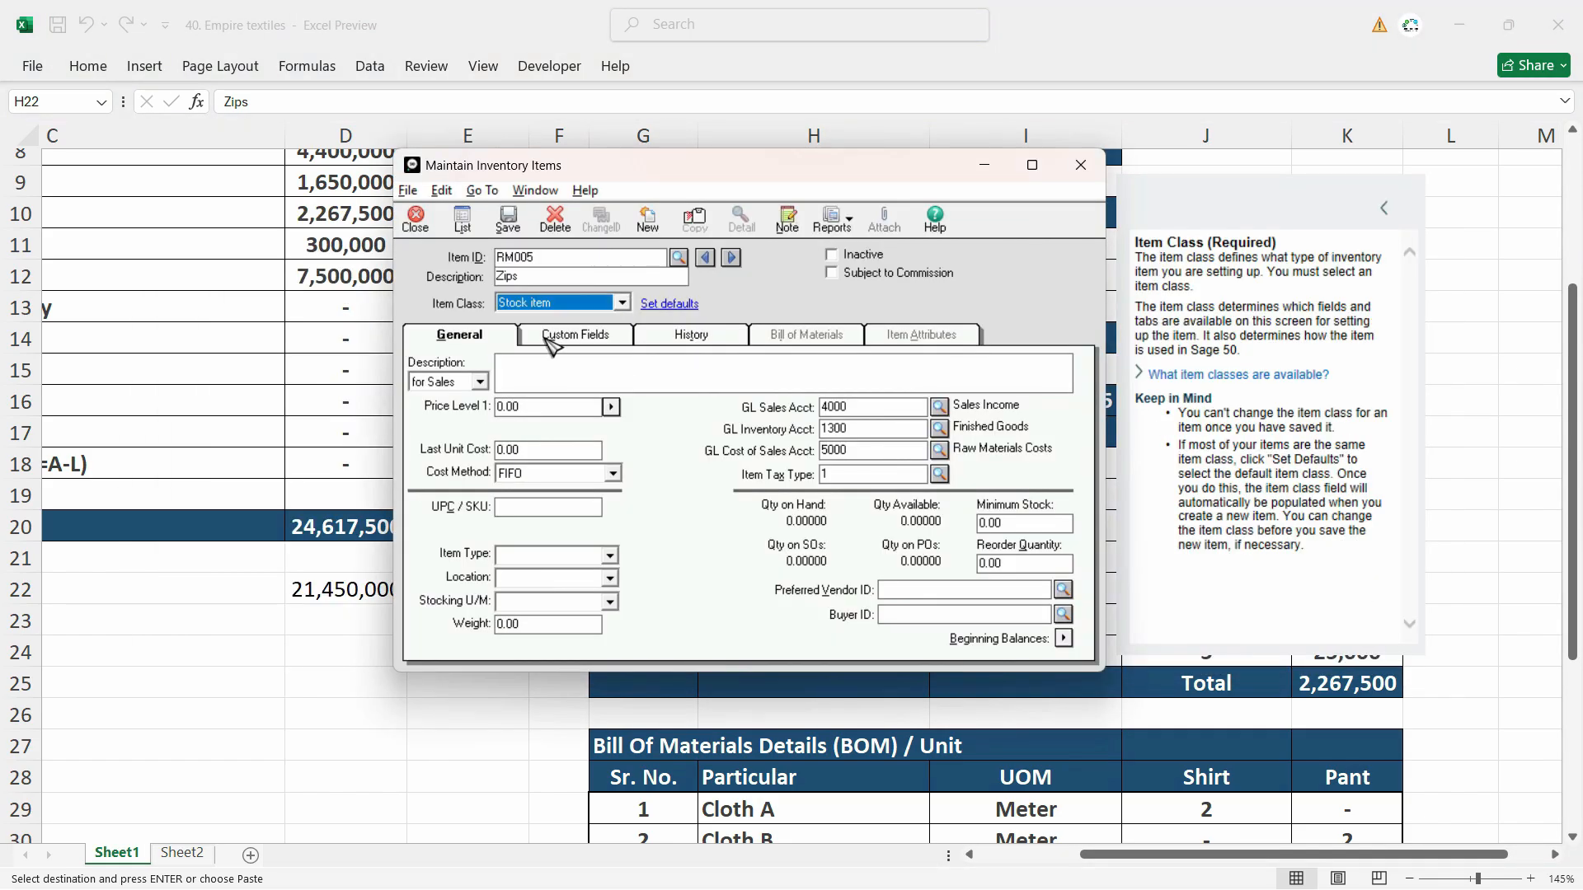
double_click(445, 382)
click(545, 388)
key(ctrl+v)
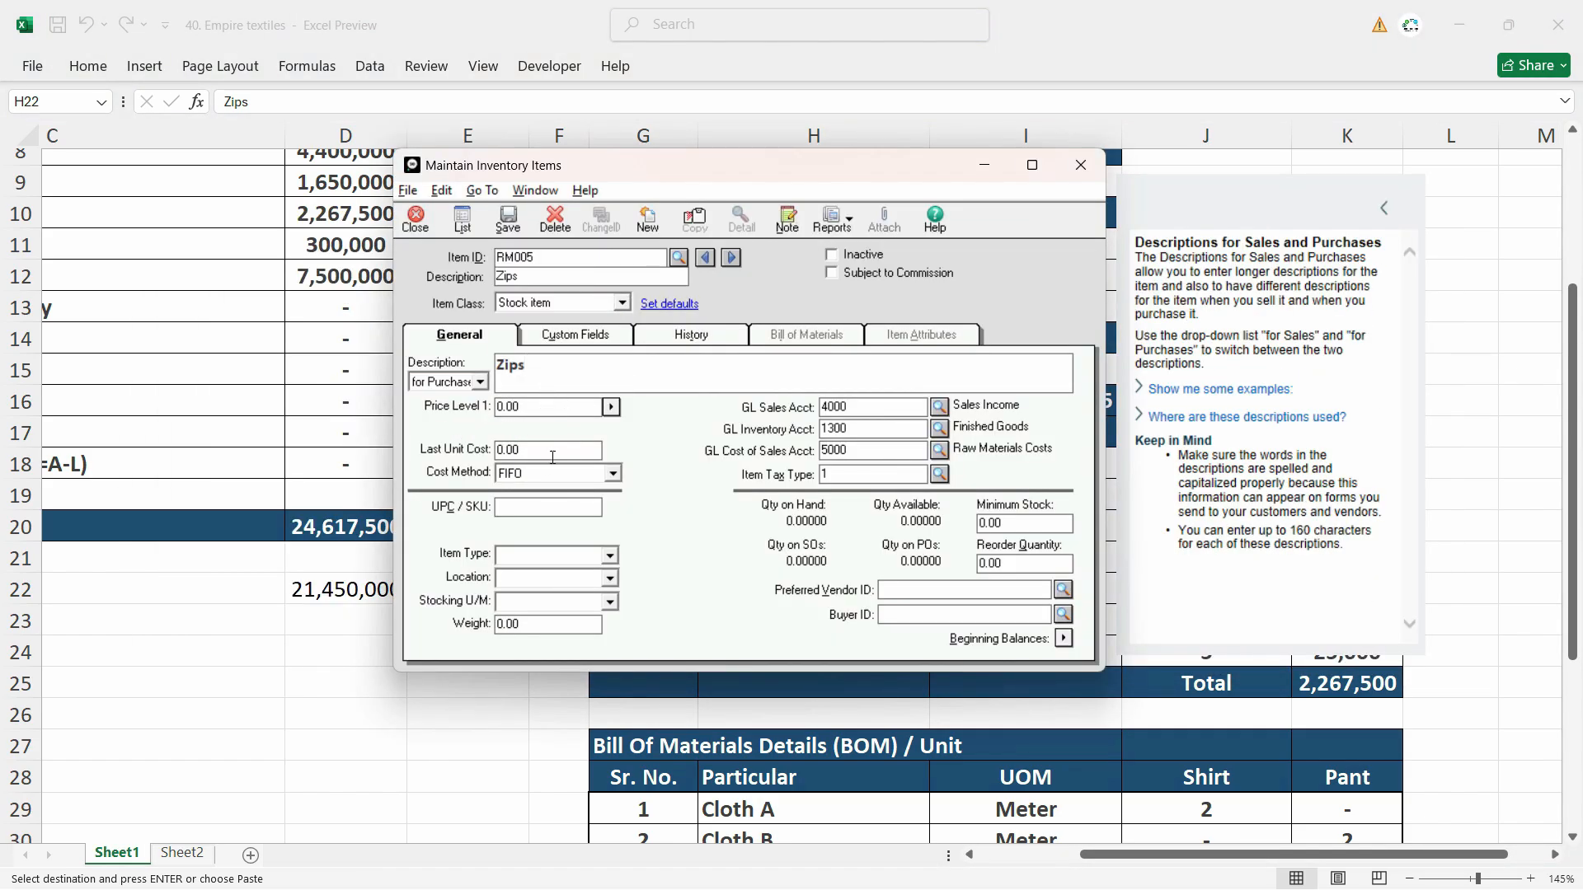
Set Zips' last unit cost to 15 from the Excel inventory table and its cost method to Average, and save the item
click(557, 452)
key(alt+Tab)
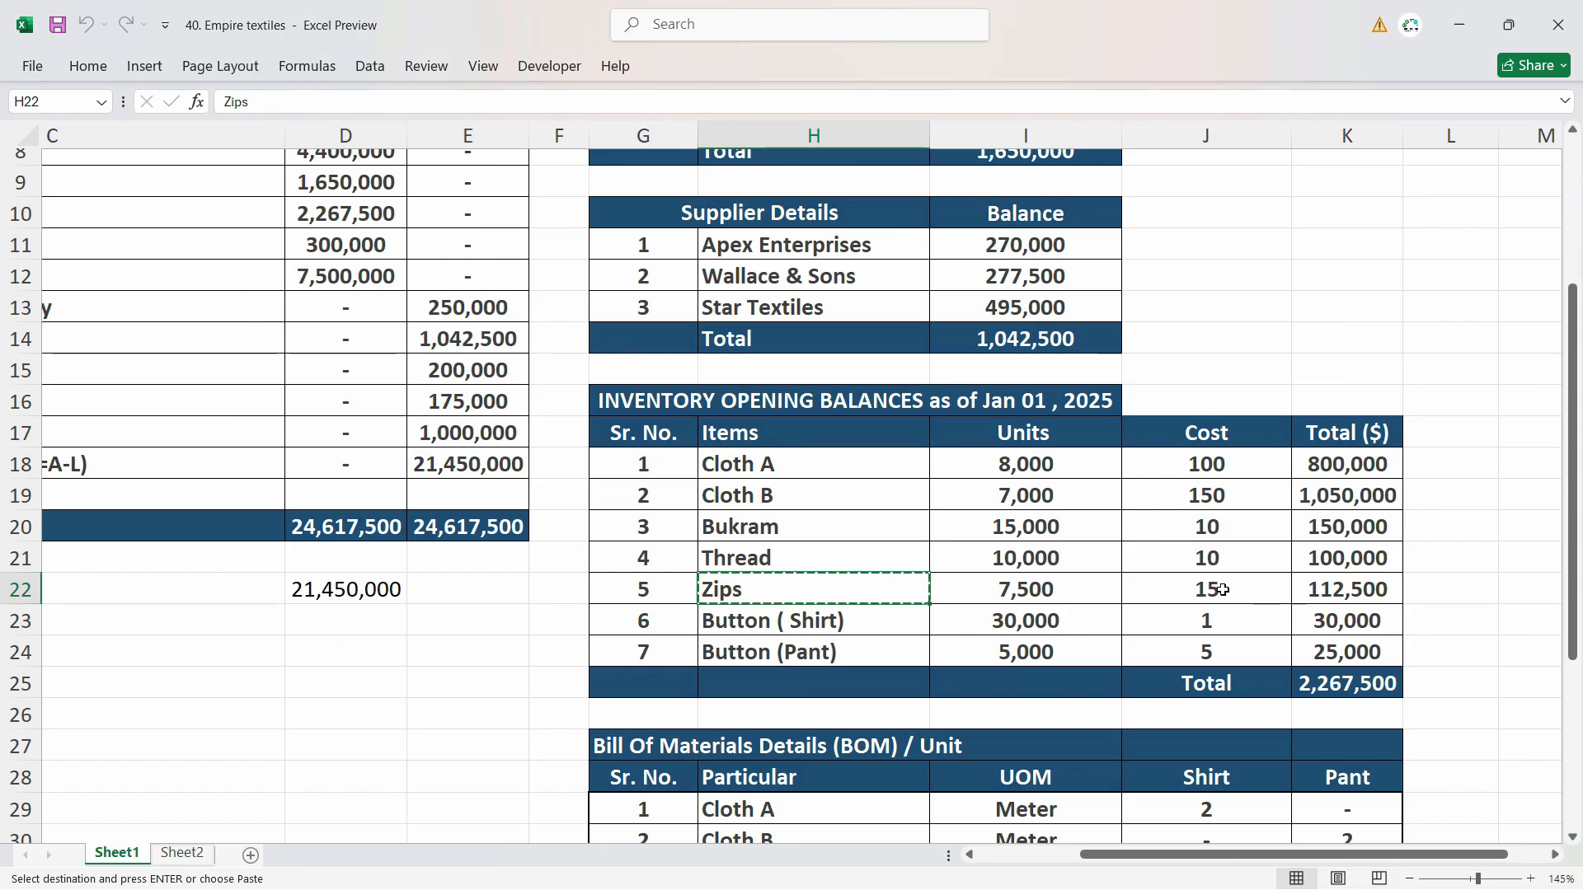
click(1221, 591)
key(alt+Tab)
text(15)
click(554, 474)
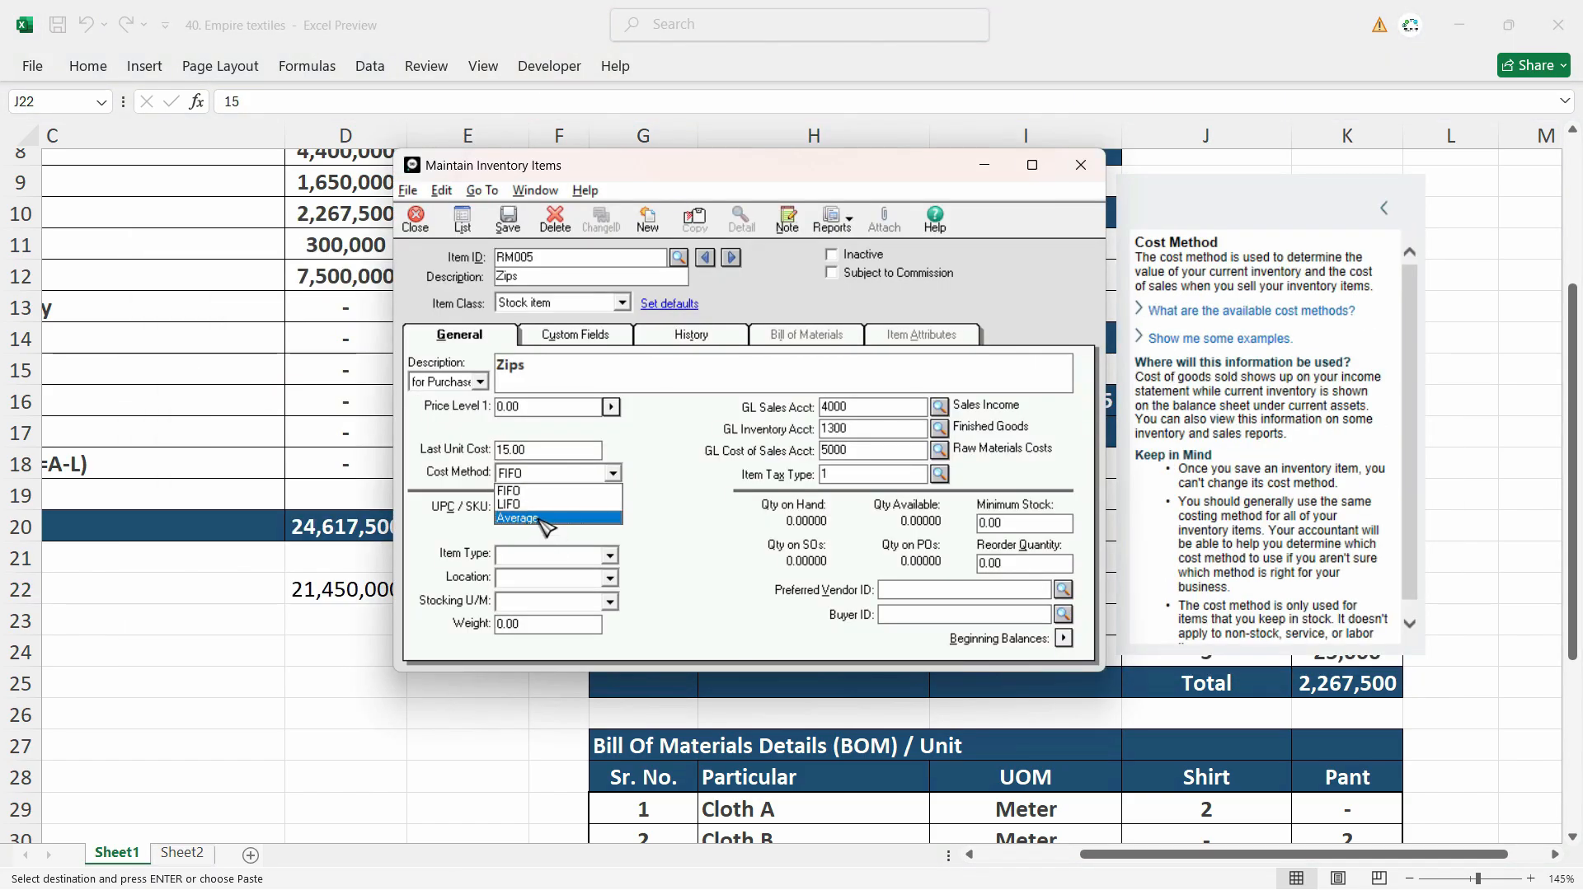
click(540, 520)
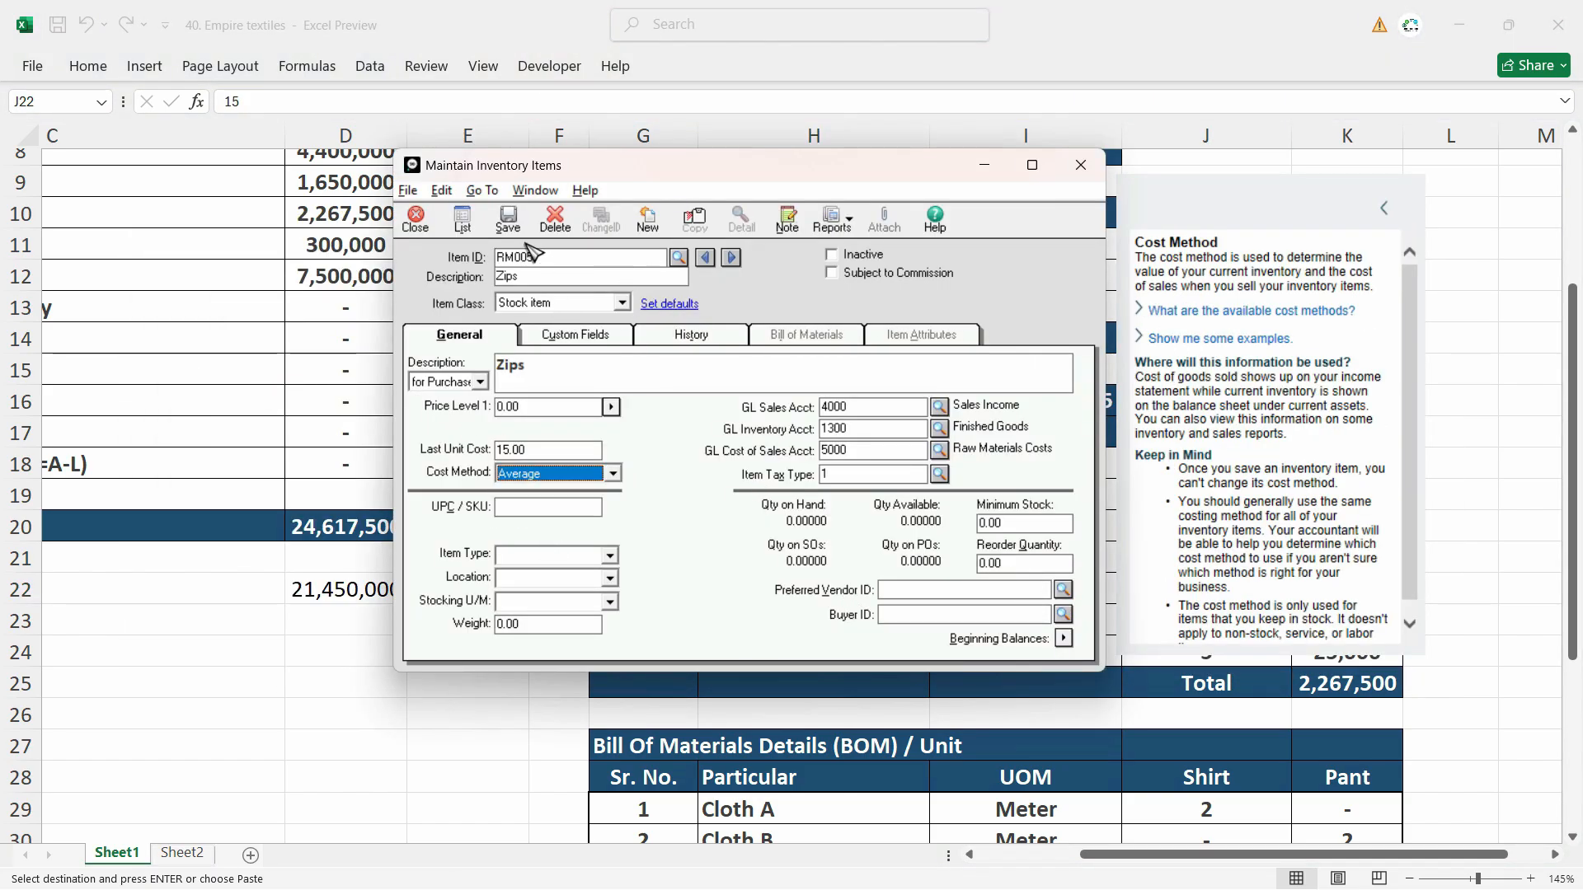
click(508, 219)
Create item RM006 with the description copied from the Excel inventory table, removing the extra space so it reads Button (Shirt)
click(834, 629)
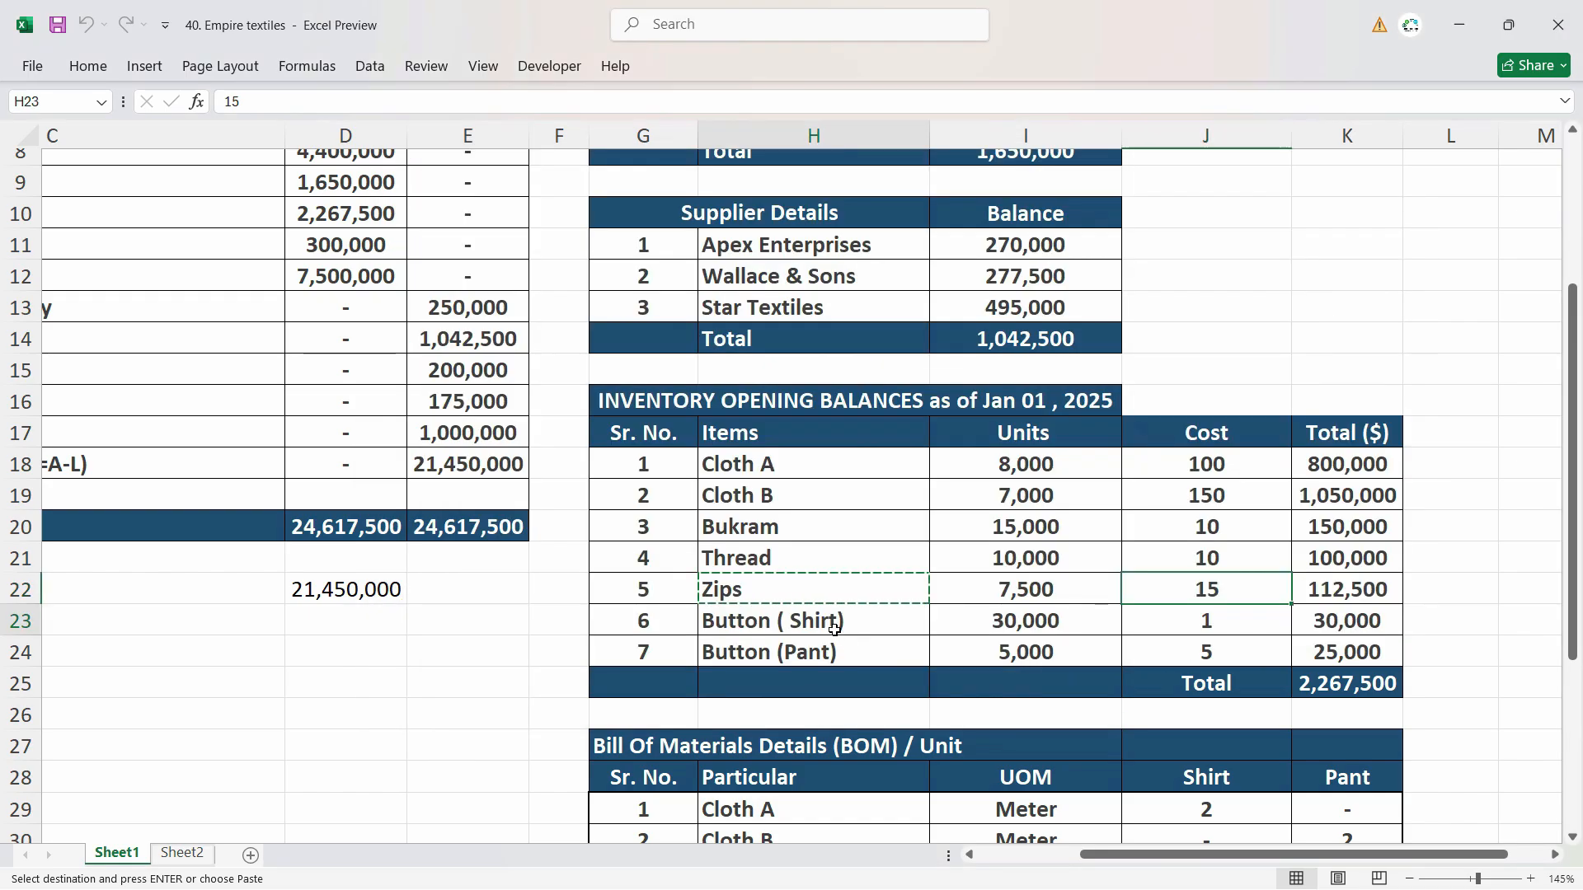
key(ctrl+c)
key(alt+Tab)
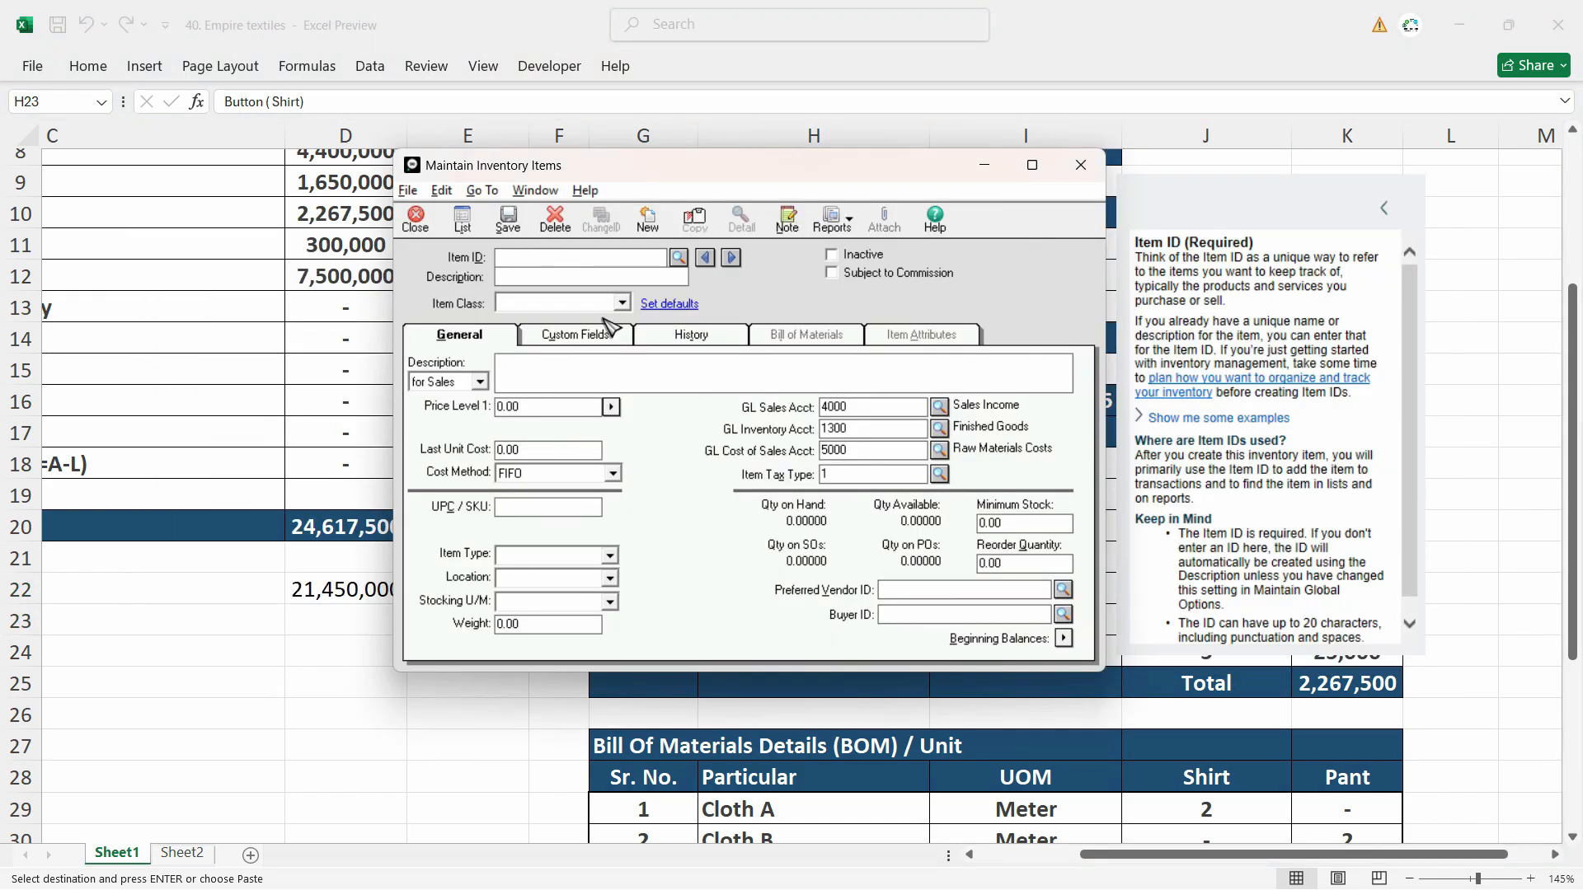
text(RM00)
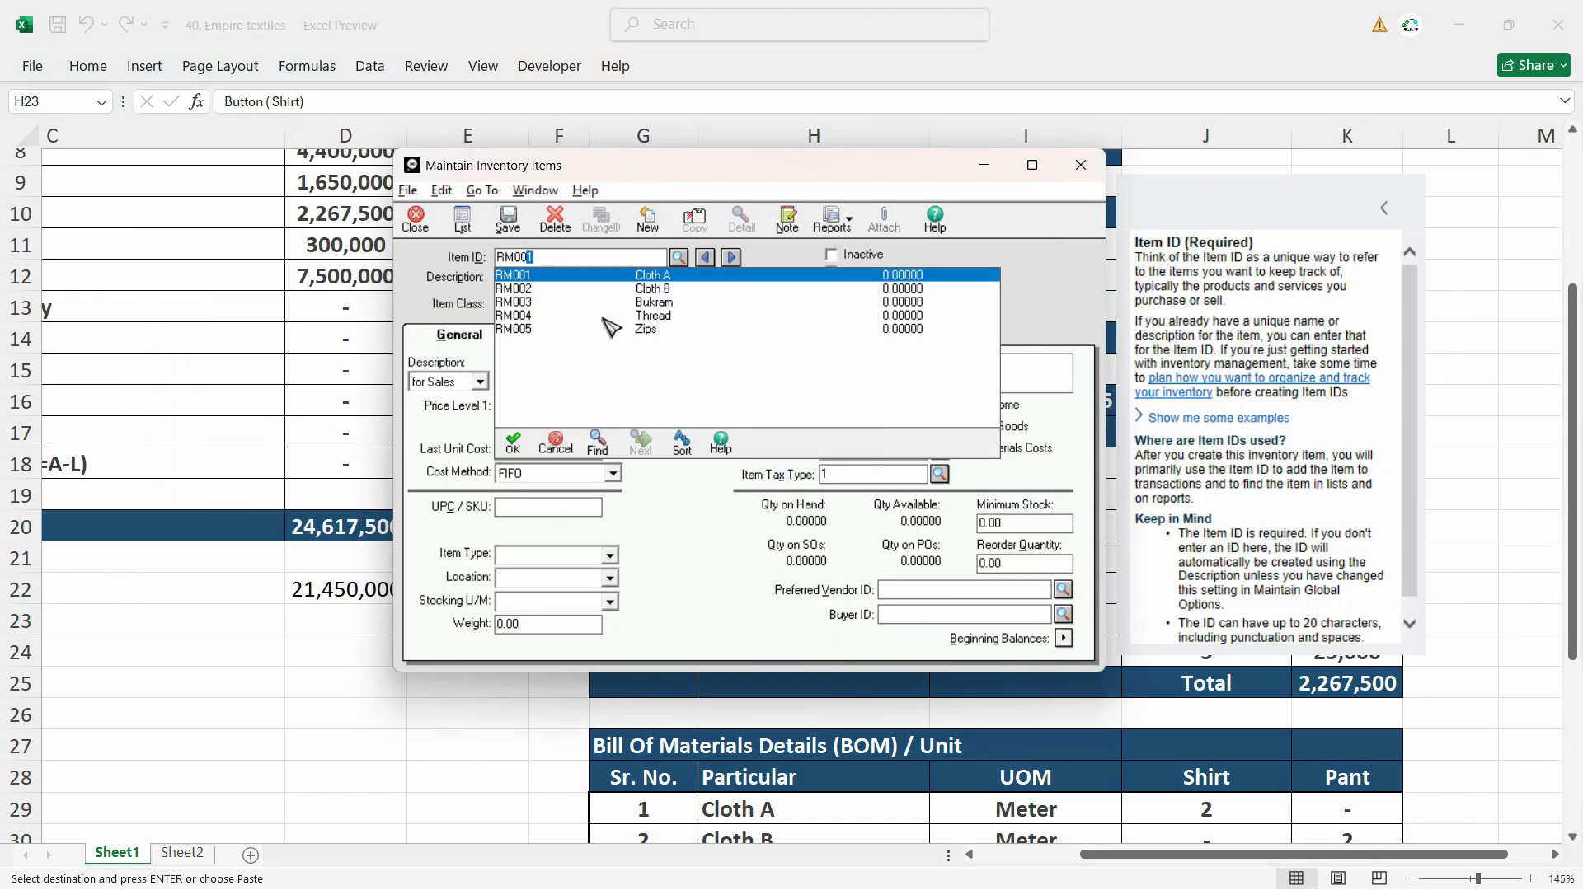
text(6)
key(Tab)
key(ctrl+v)
key(Tab)
click(538, 279)
click(537, 279)
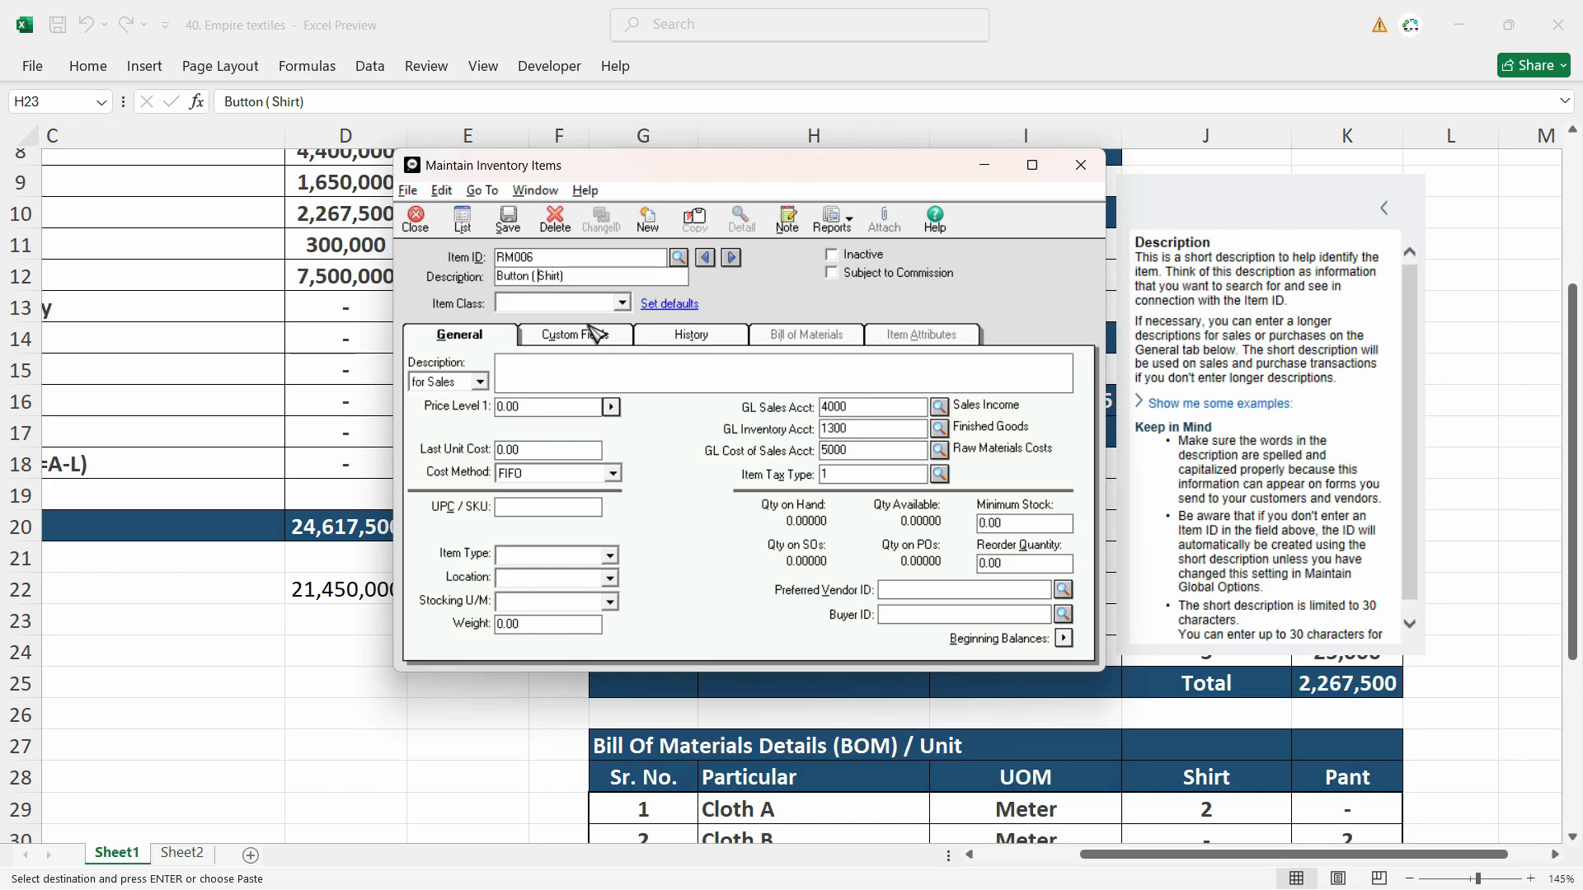
key(BackSpace)
Set RM006's item class to Stock item and enter Button (Shirt) as its description for purchases
click(621, 304)
click(535, 329)
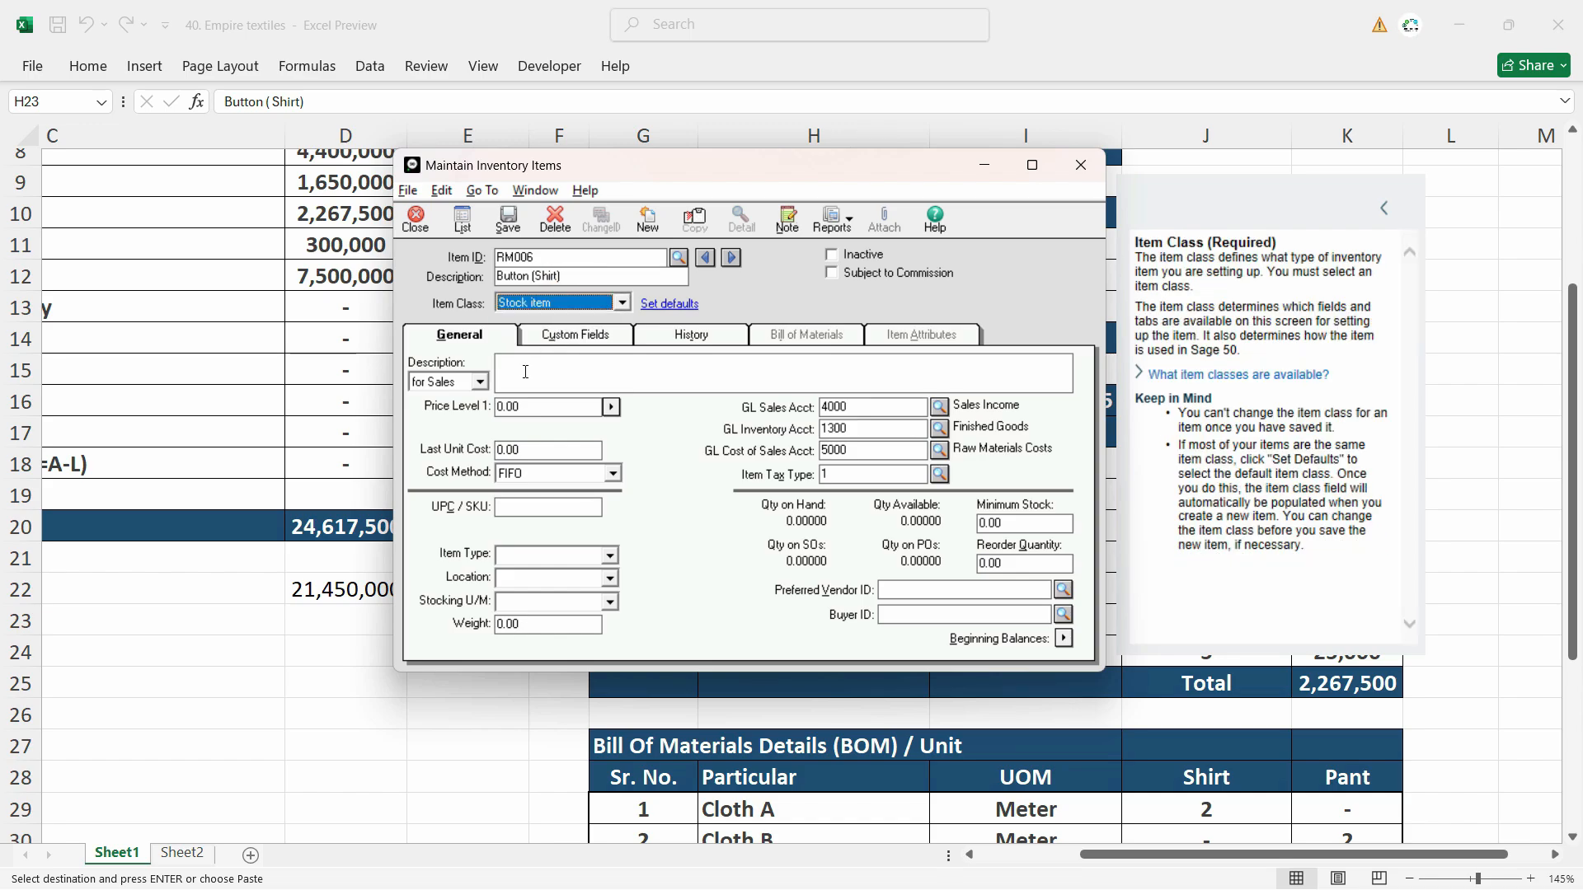
click(478, 383)
click(449, 414)
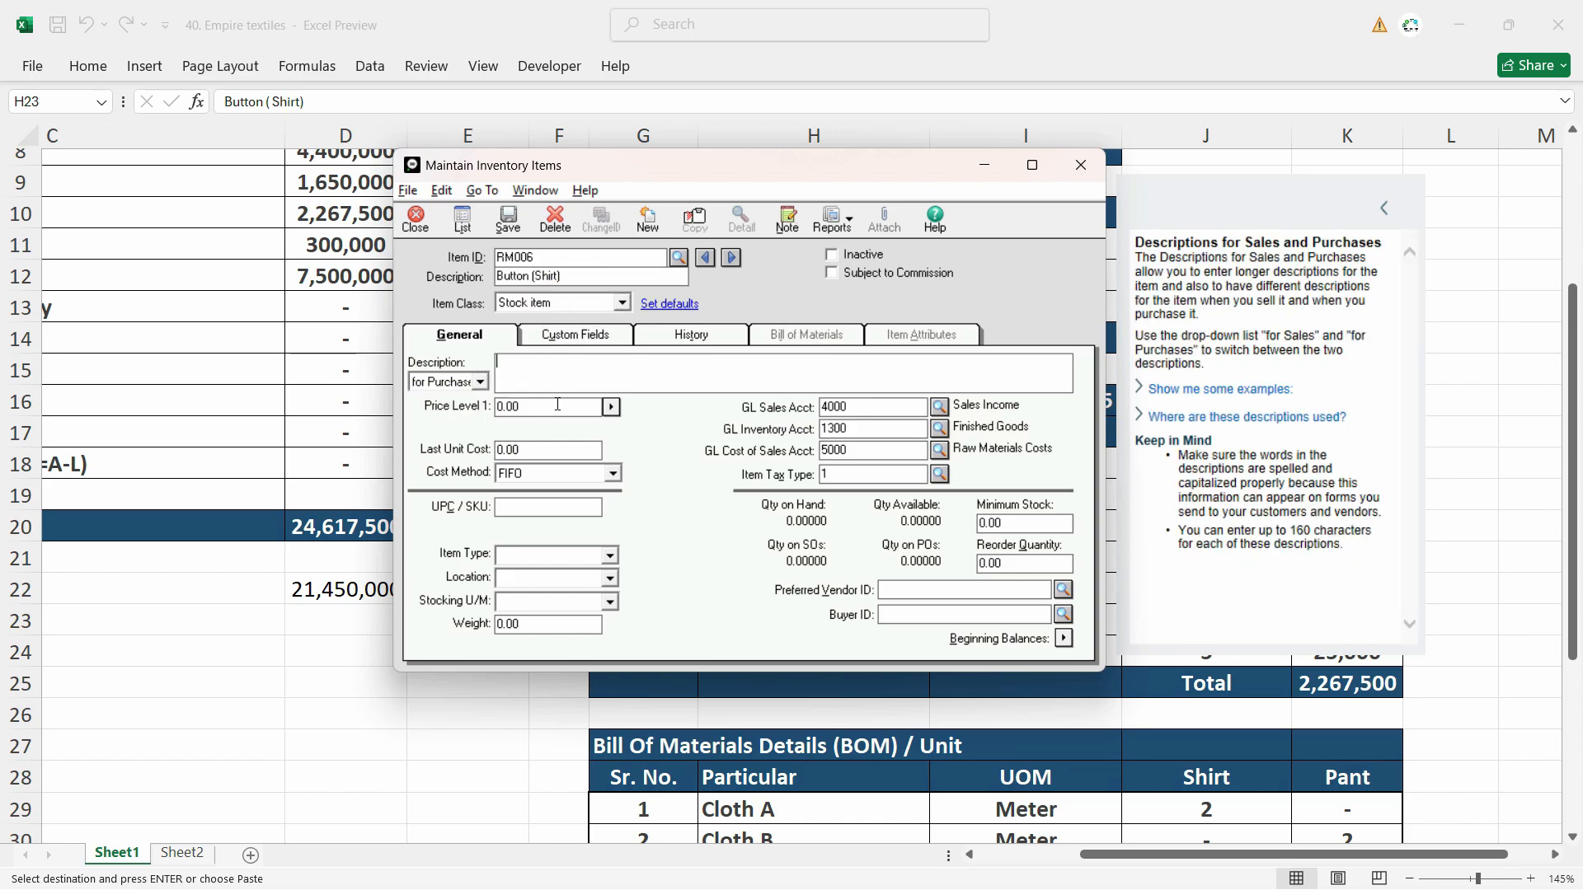
click(567, 380)
key(ctrl+v)
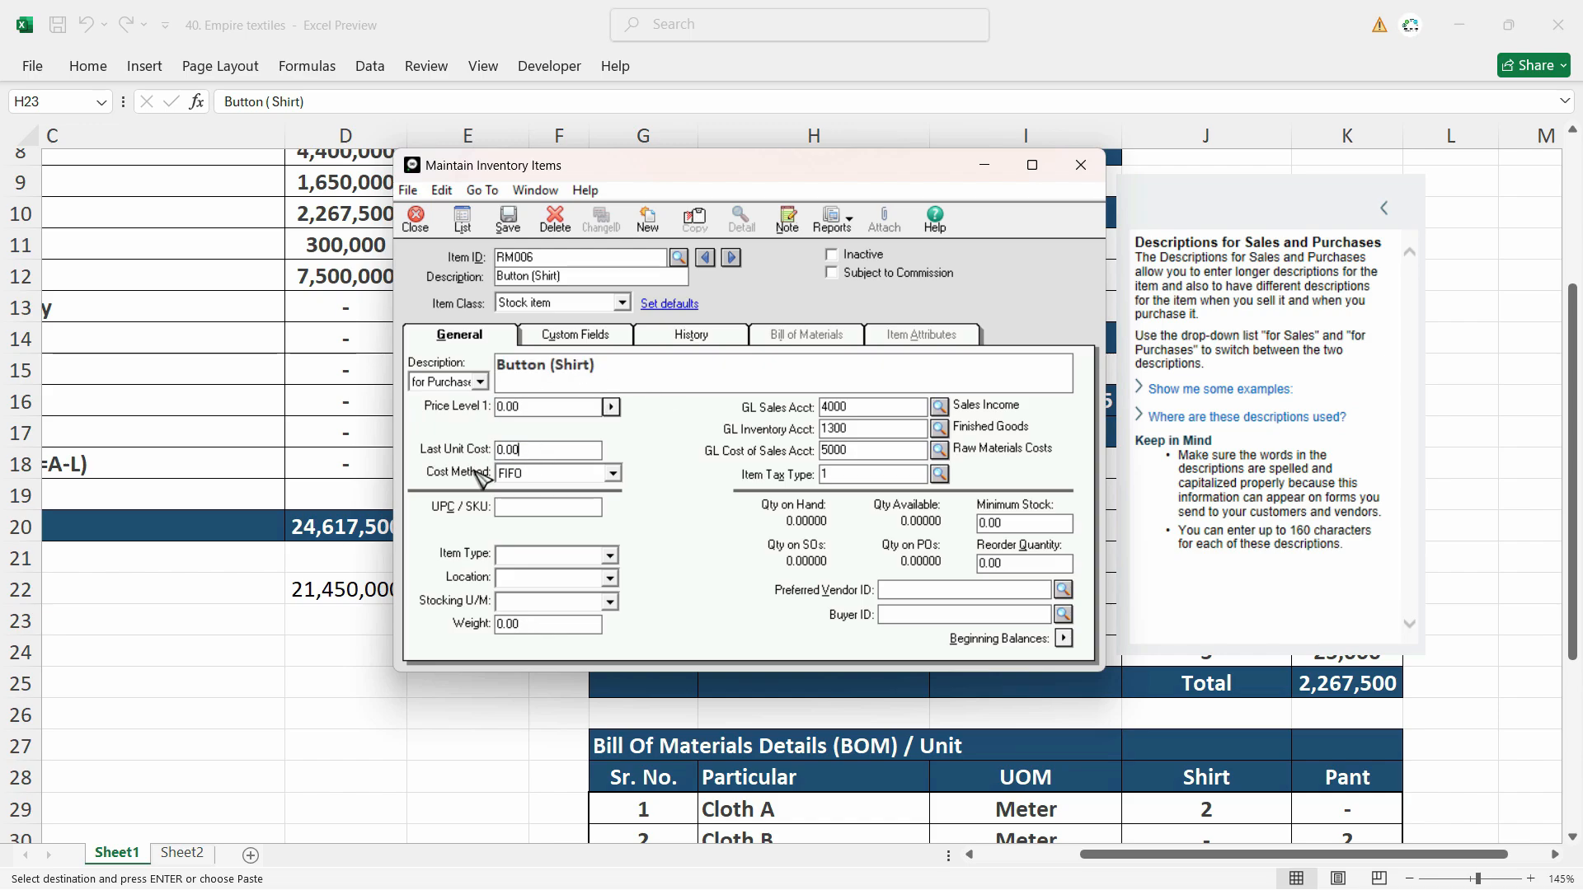
Set Button (Shirt)'s last unit cost to 1 from the Excel inventory table and its cost method to Average
key(alt+Tab)
click(1215, 613)
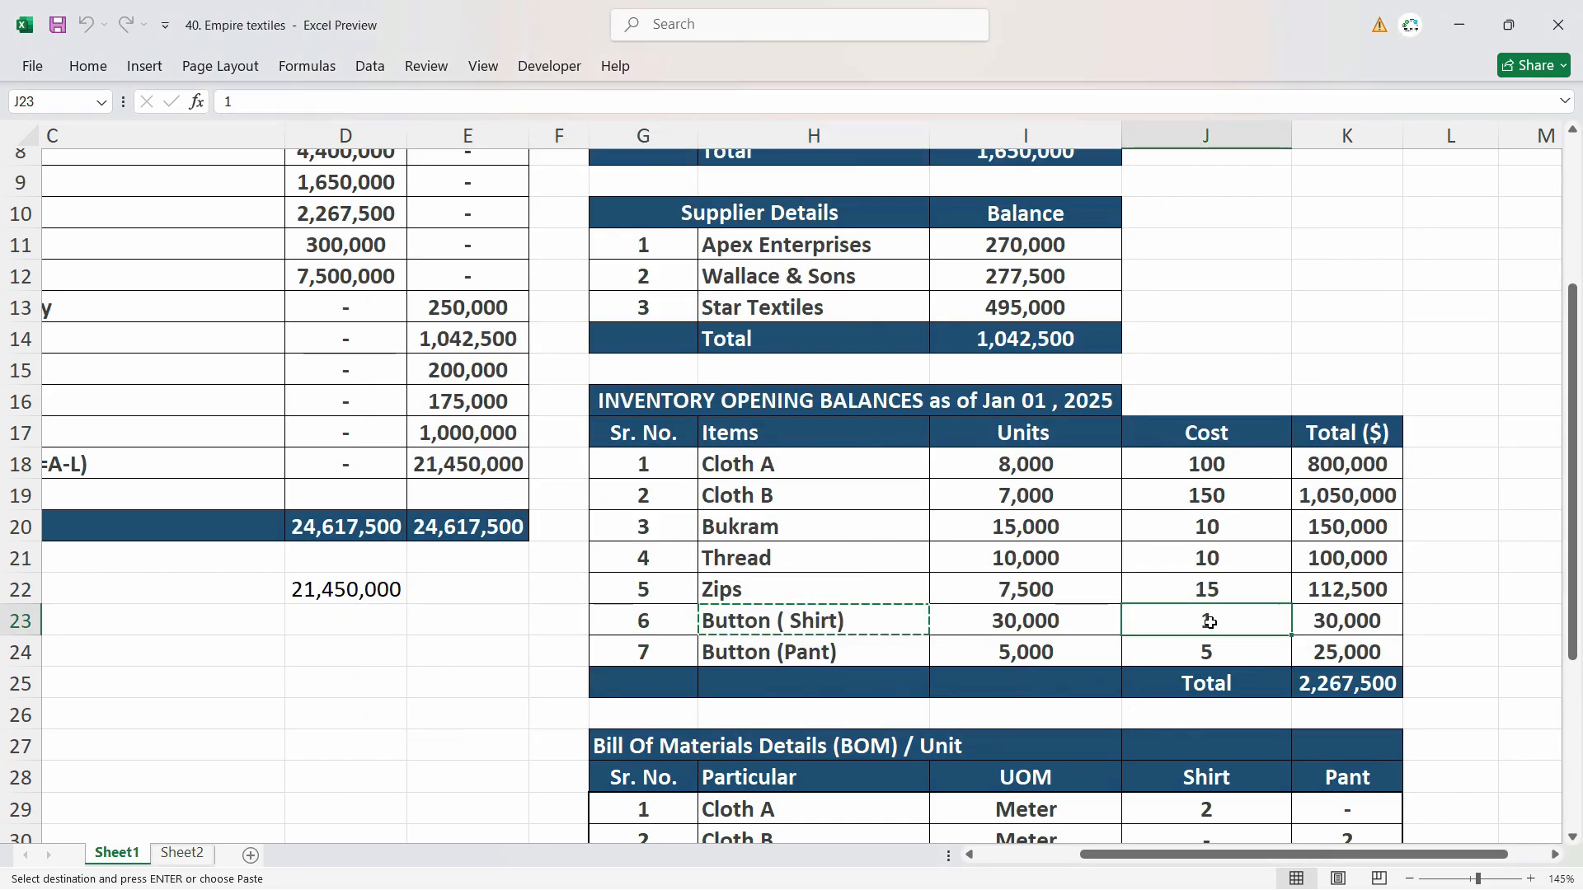
key(alt+Tab)
click(558, 473)
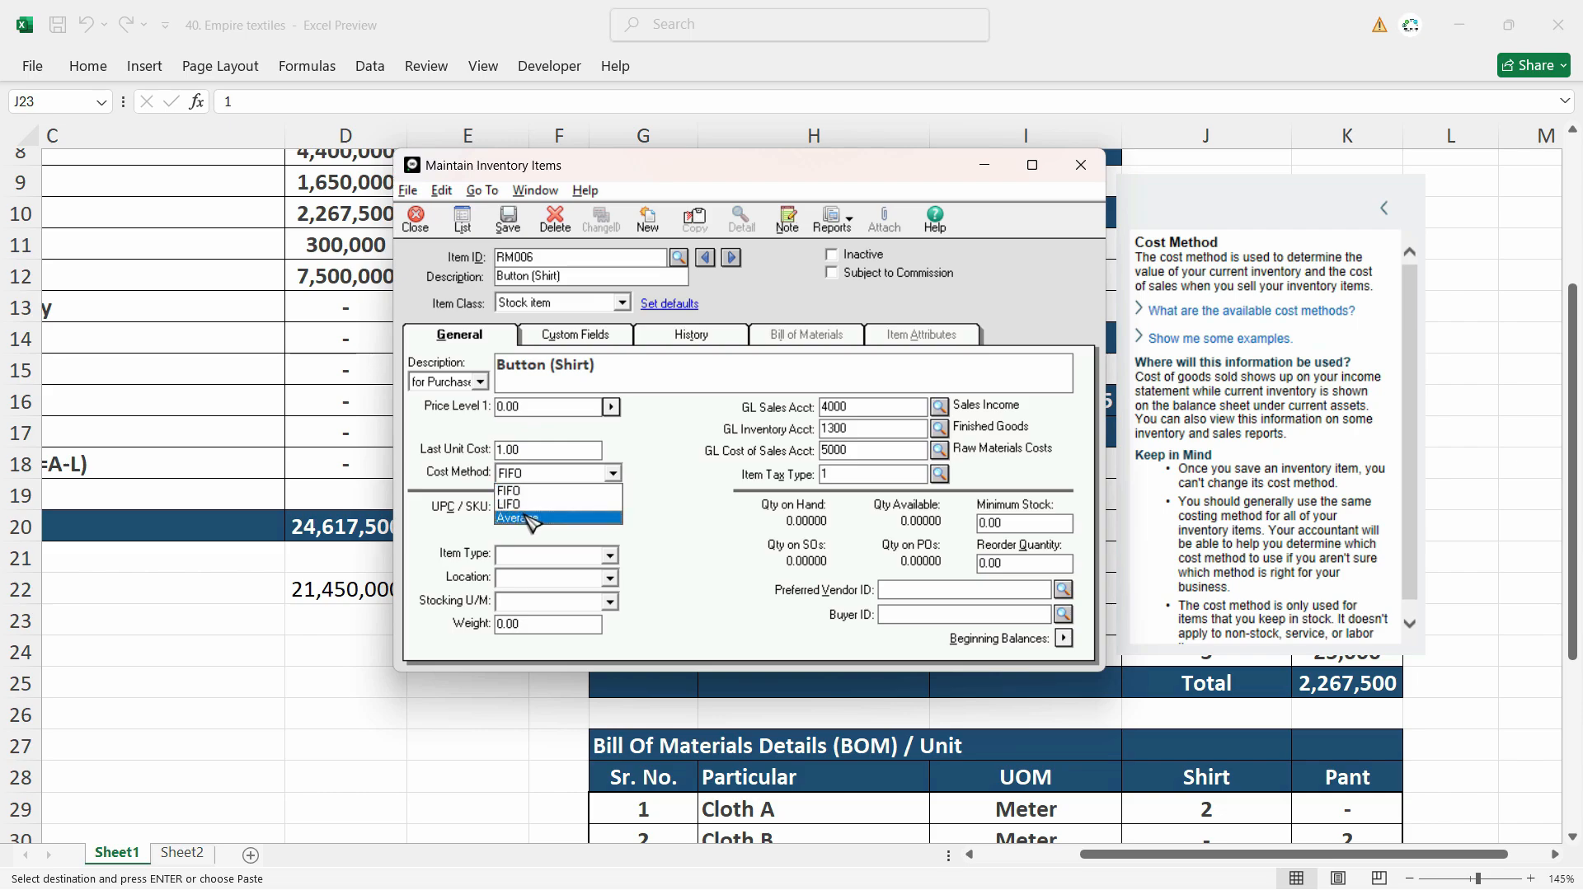
click(535, 518)
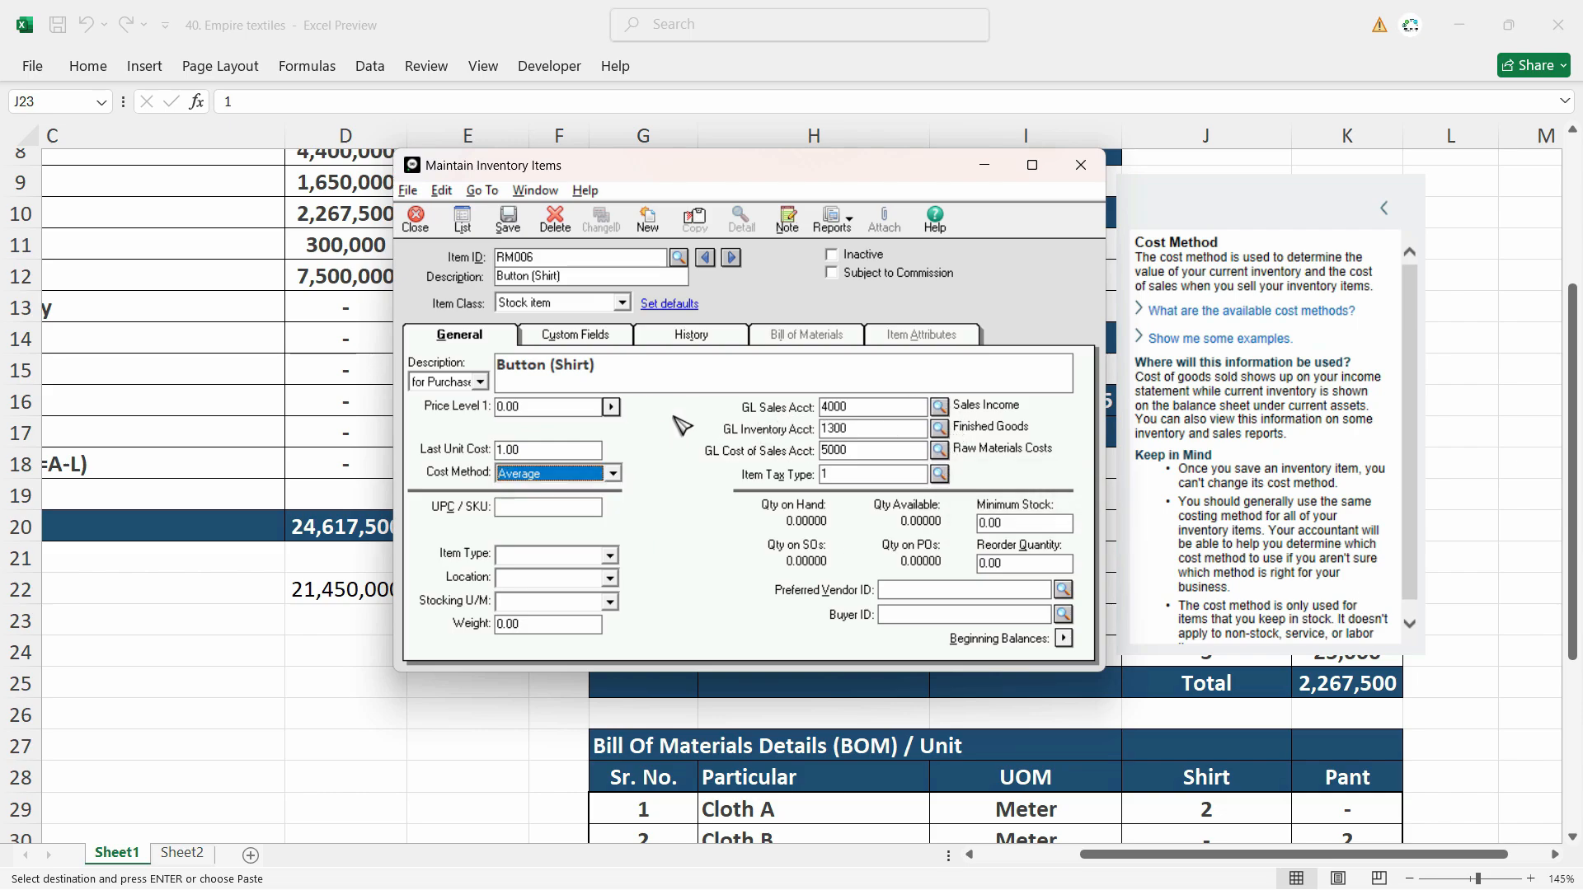
Set Button (Shirt)'s GL inventory account to 1200 Raw Materials Inventory, keep cost of sales account 5000, and save the item
click(939, 429)
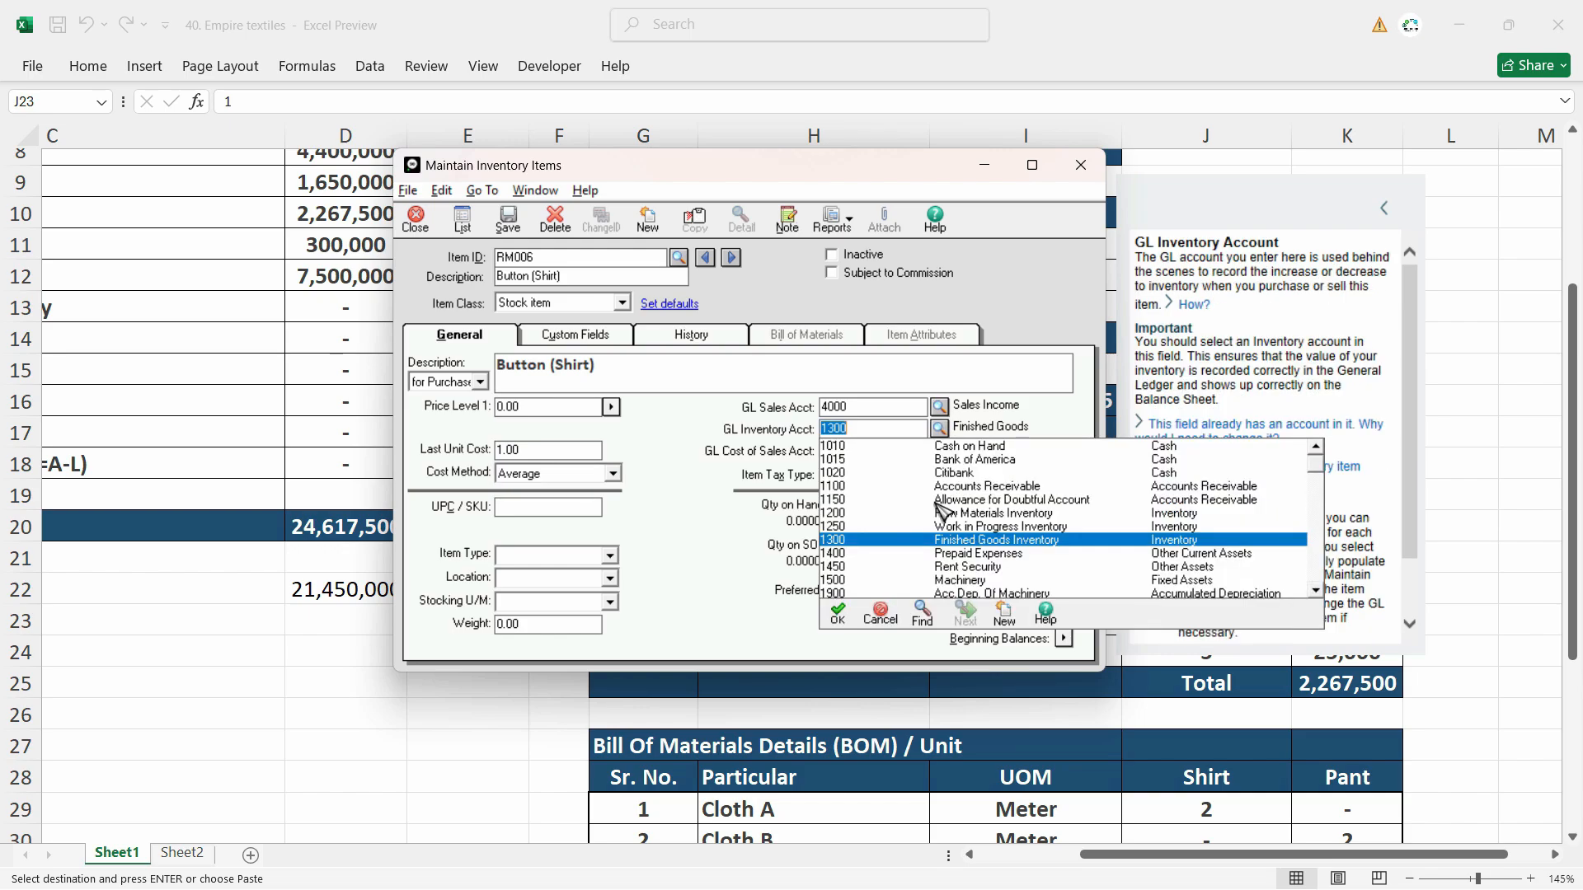
double_click(963, 515)
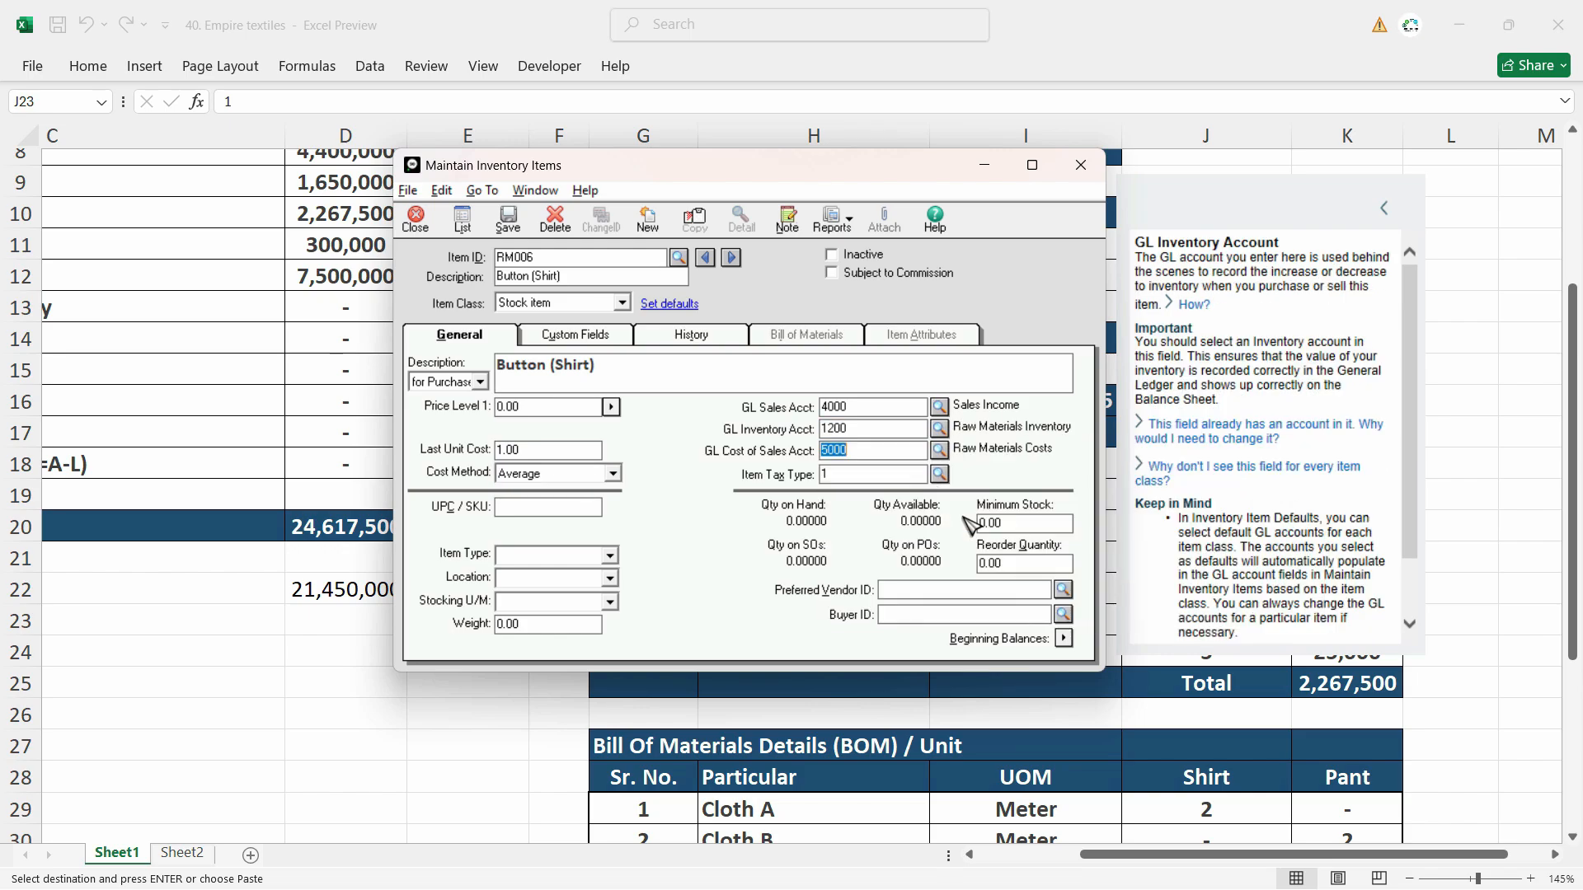
click(939, 451)
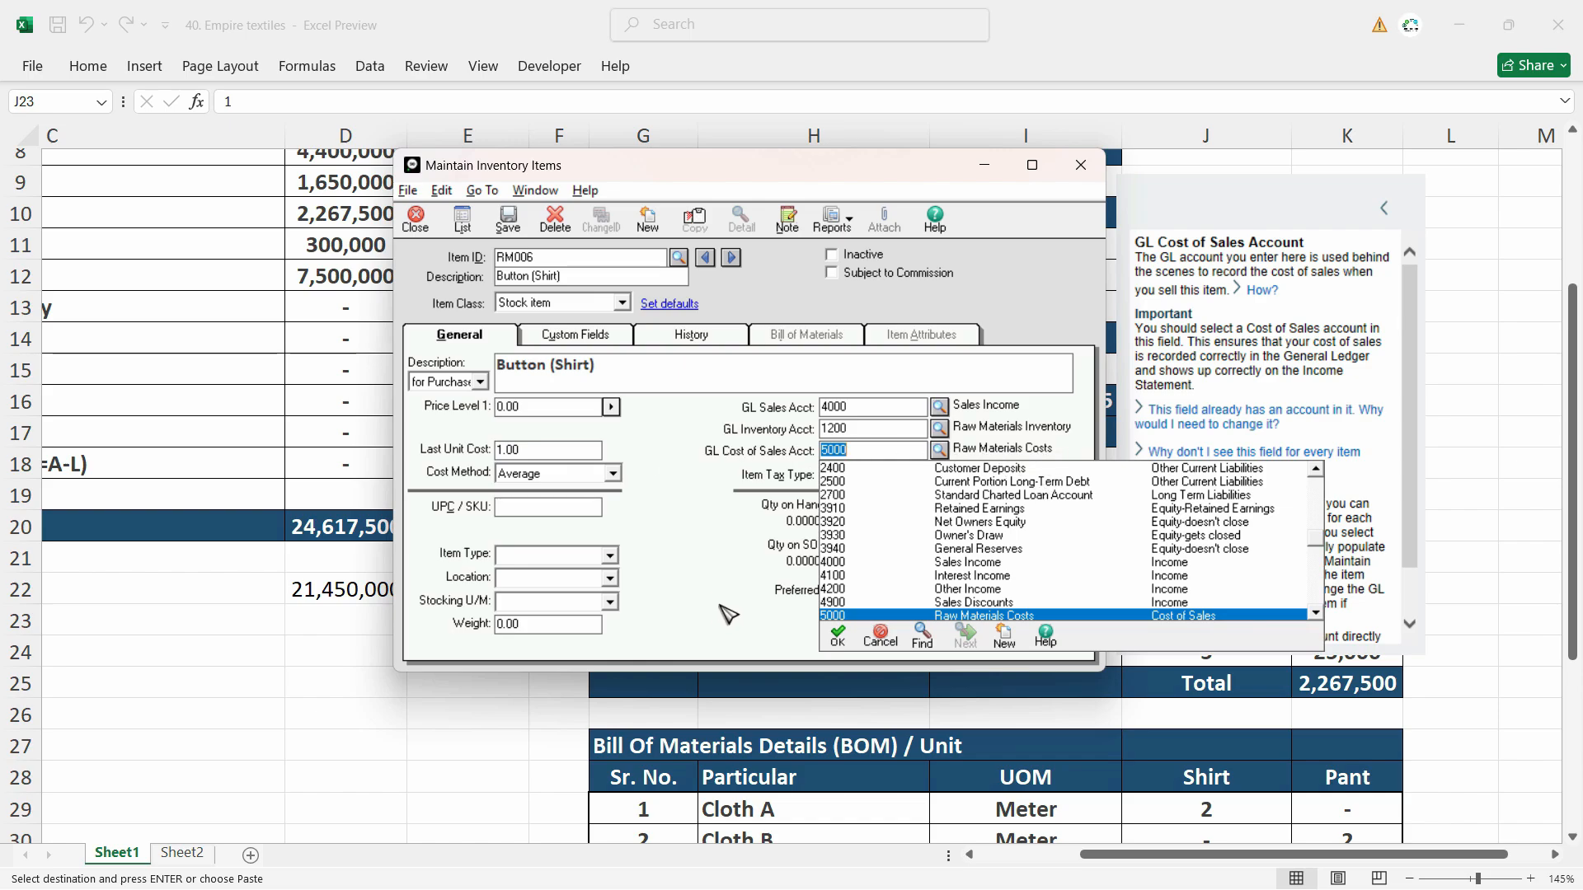
click(731, 581)
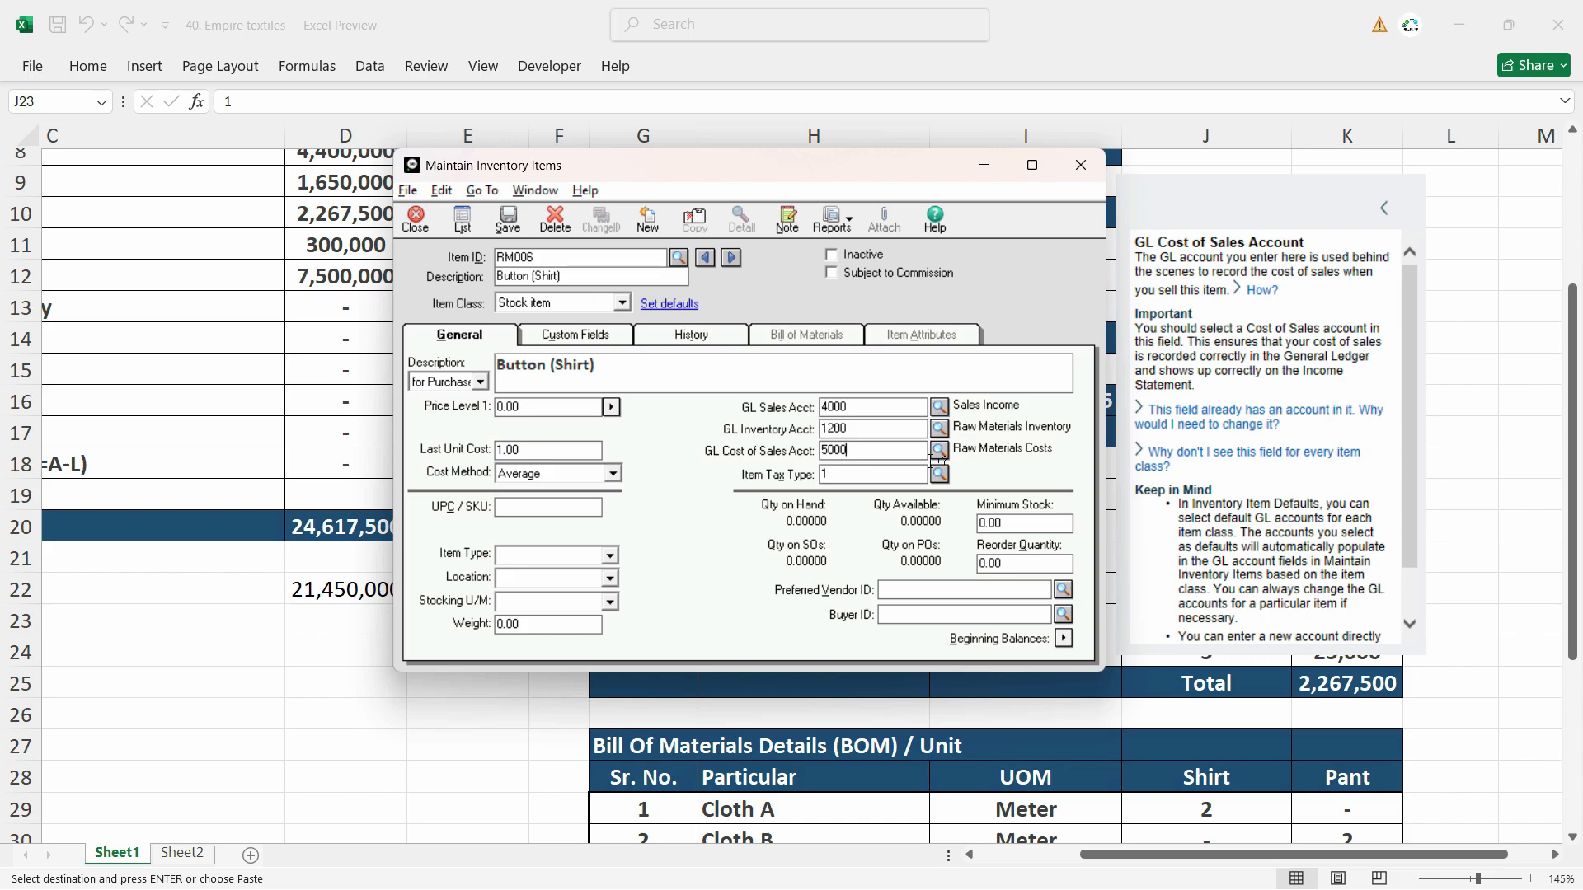
click(508, 221)
Start a new inventory item with the ID RM007 and the description Button (Pant), copied from the Excel inventory table
click(649, 221)
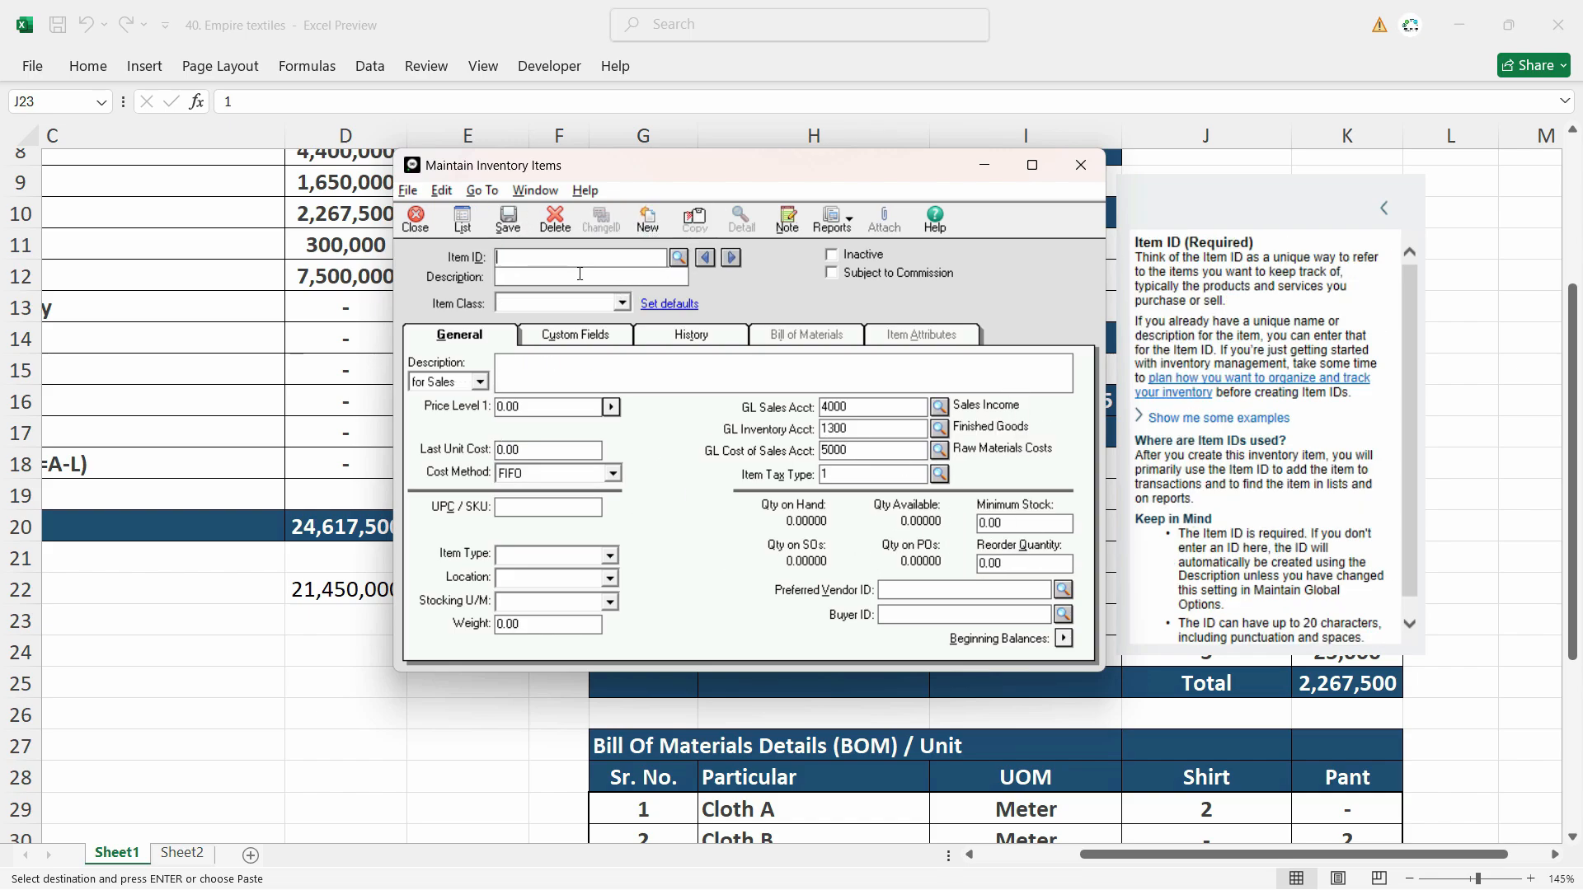
click(679, 258)
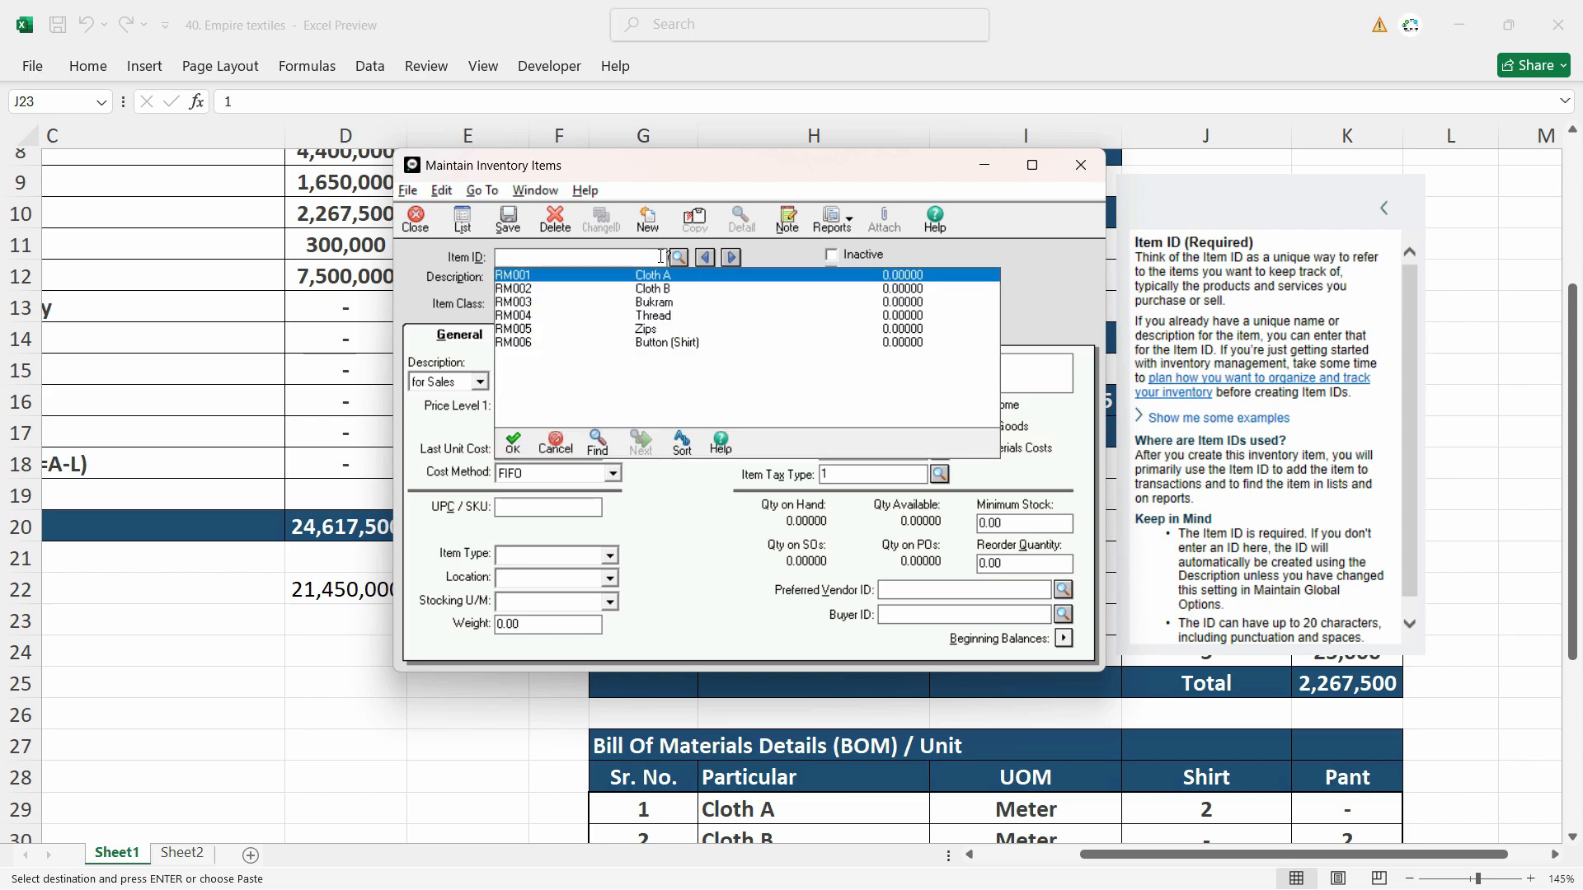
key(alt+Tab)
click(752, 651)
key(ctrl+c)
key(alt+Tab)
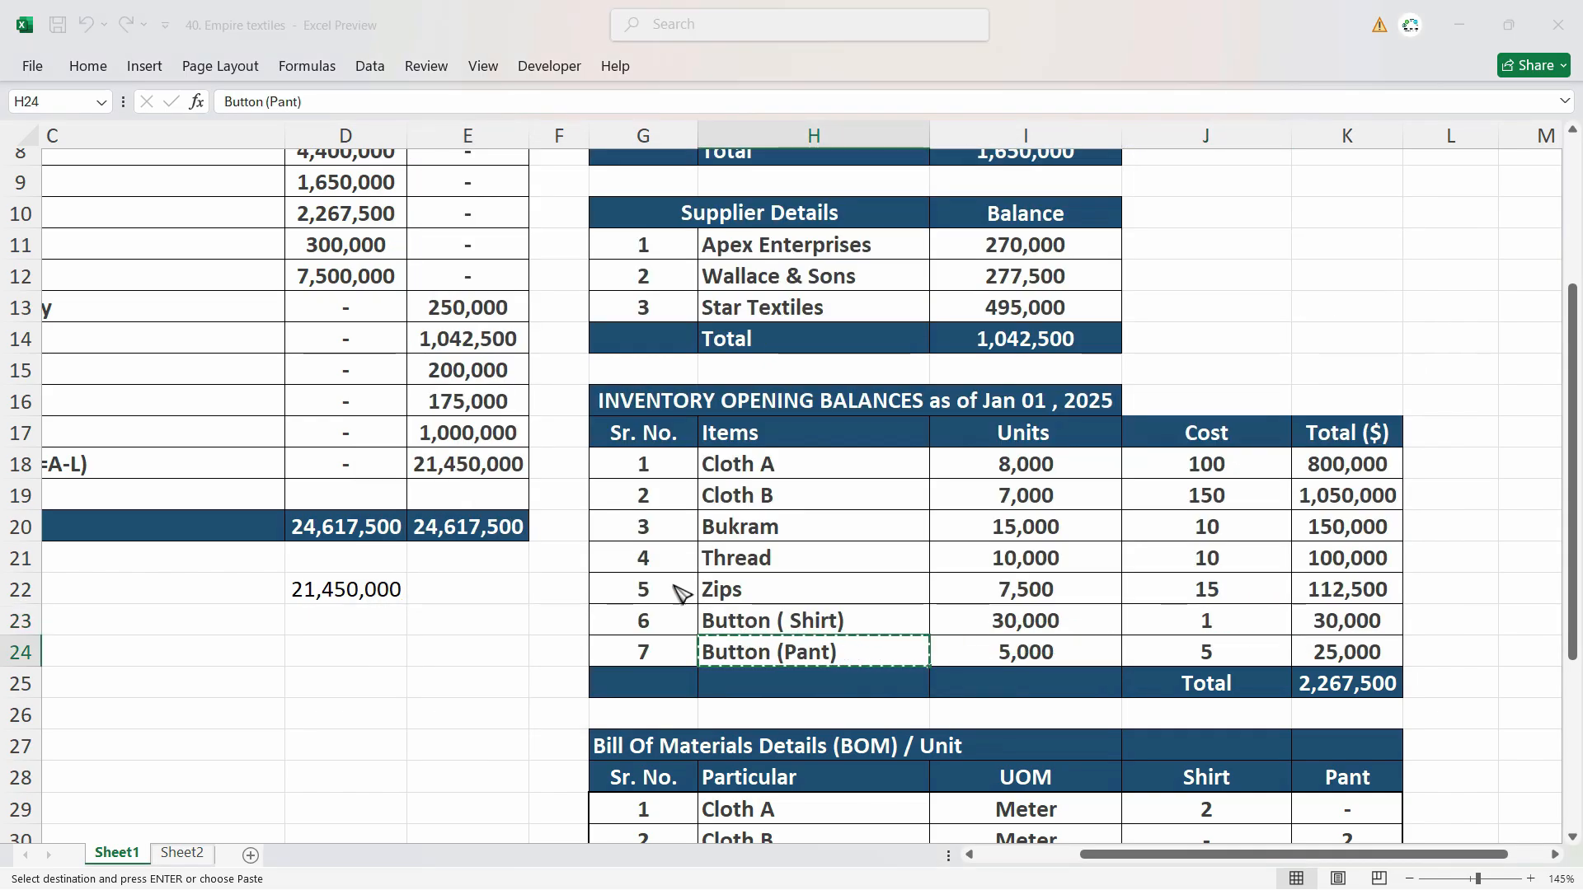
key(ctrl+v)
text(R)
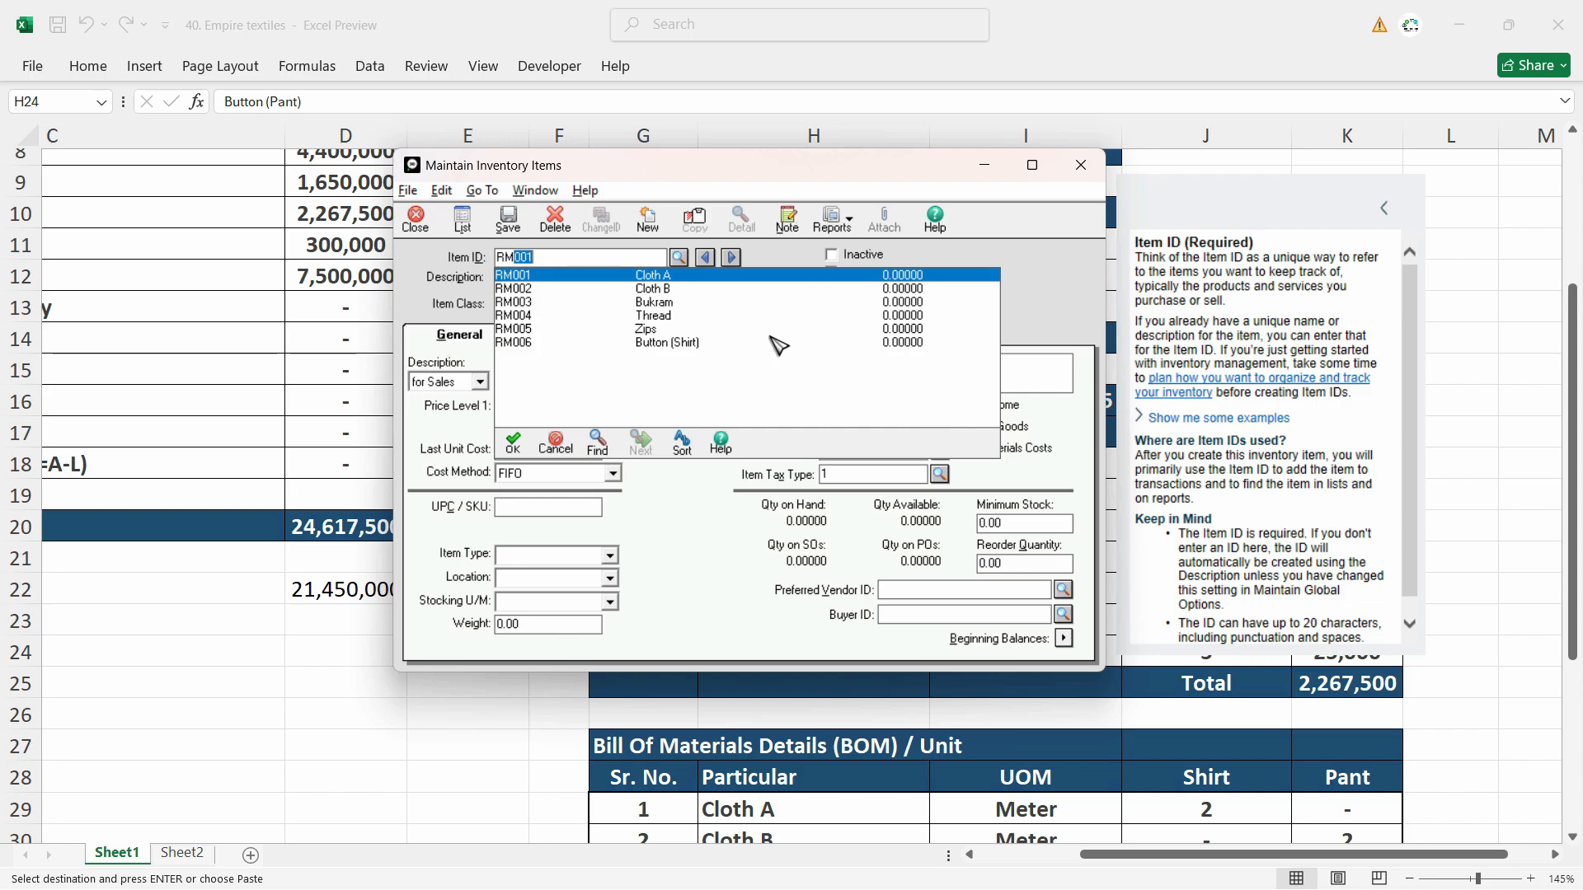
text(M007)
key(Tab)
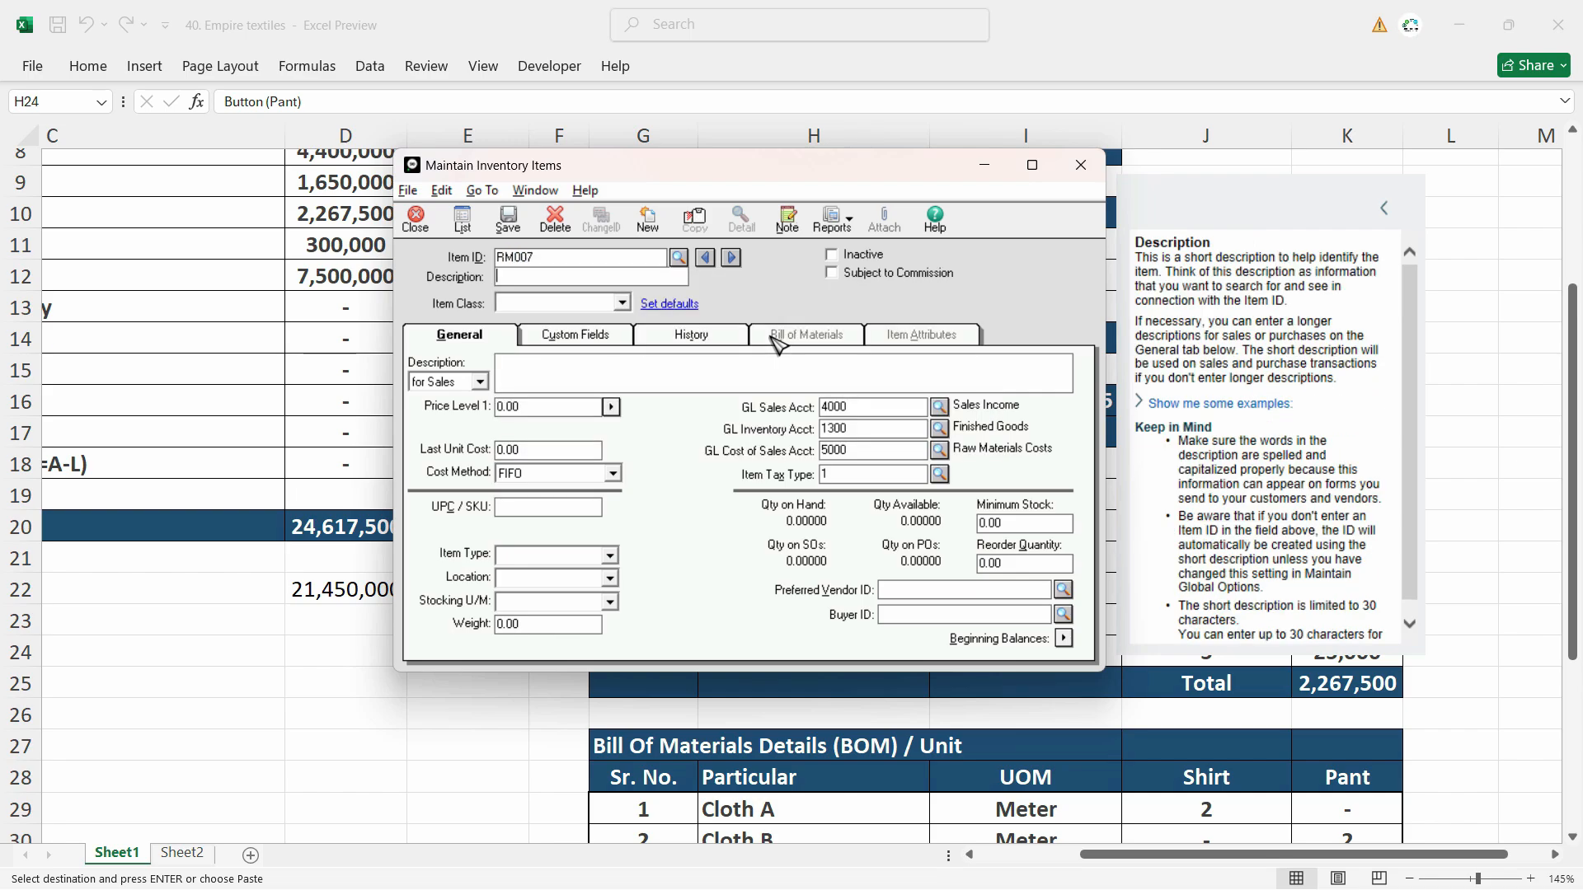
key(ctrl+v)
Set RM007's item class to Stock item and enter Button (Pant) as its description for purchases
click(571, 311)
click(560, 329)
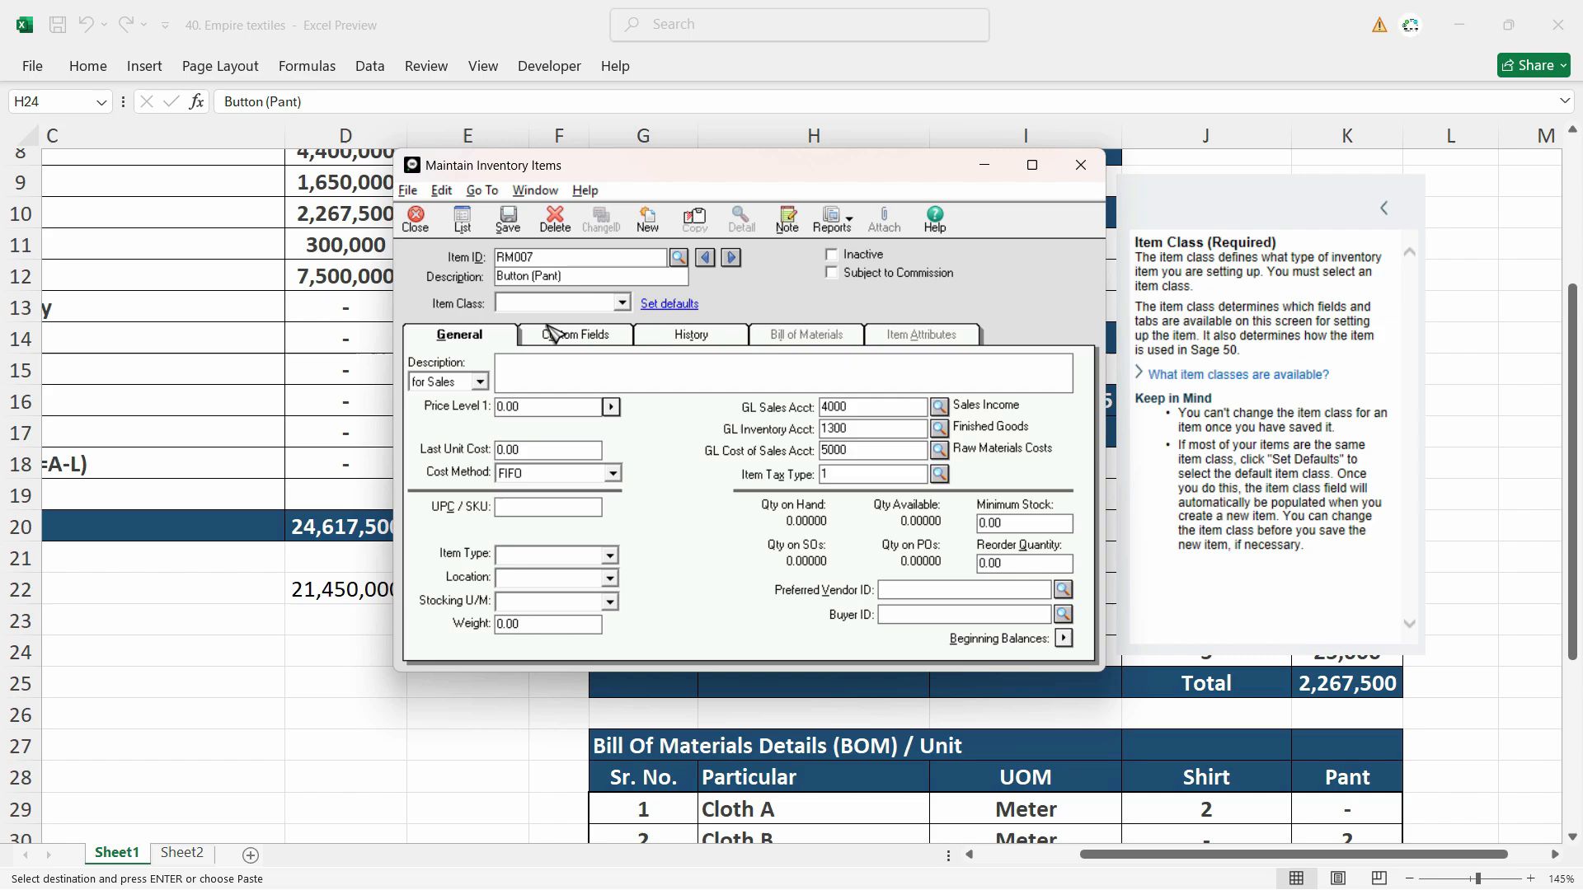
click(446, 385)
click(444, 413)
key(Tab)
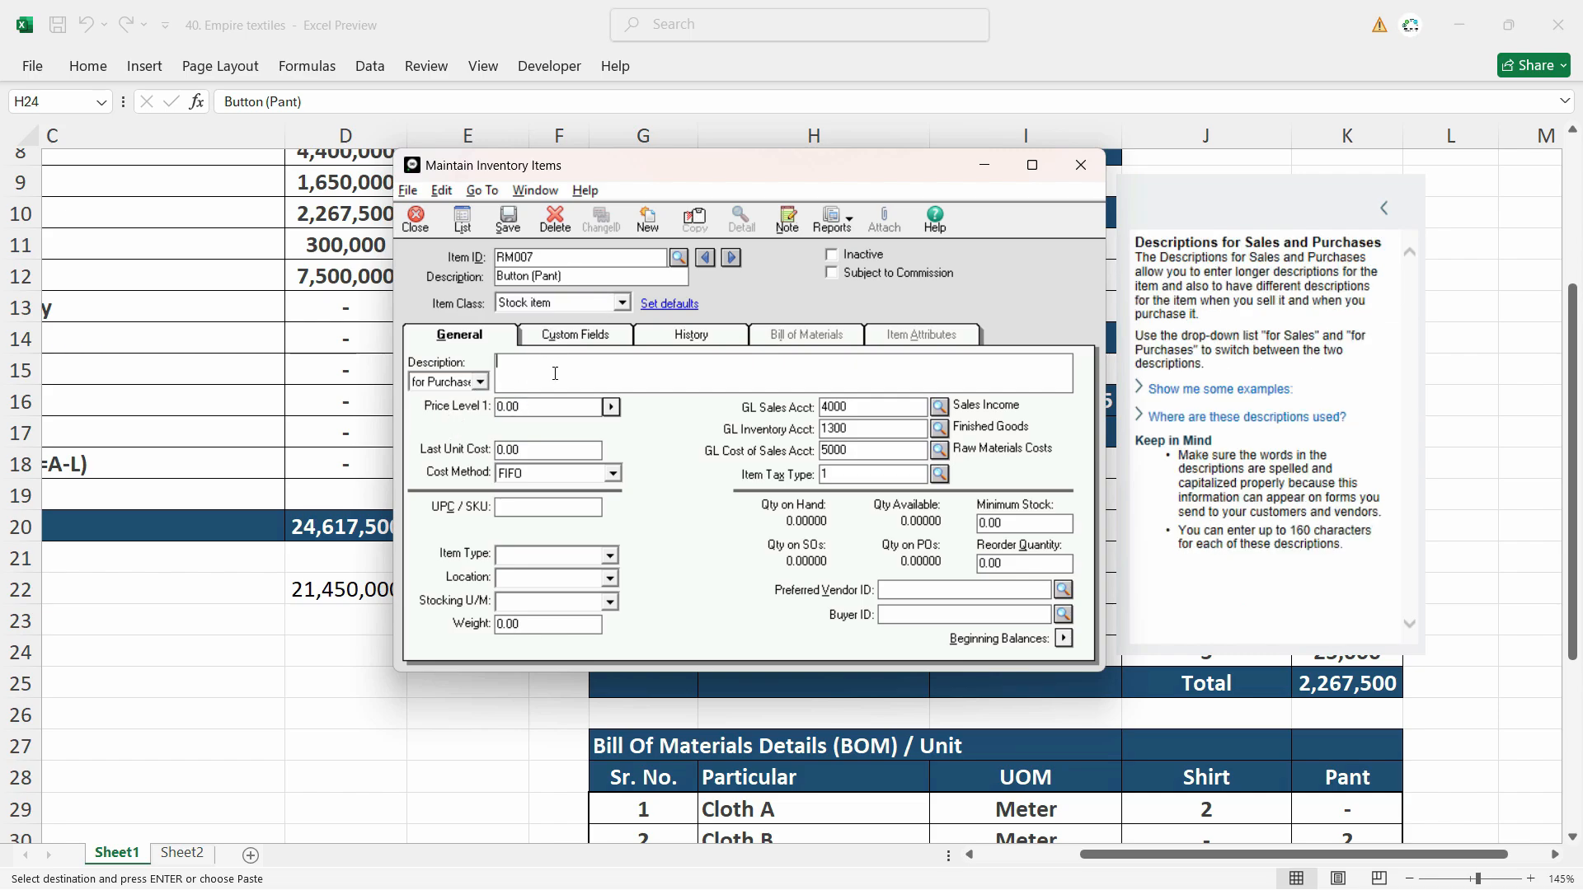
key(ctrl+v)
Set Button (Pant)'s last unit cost to 5 from the Excel inventory table and its cost method to Average
click(548, 452)
key(alt+Tab)
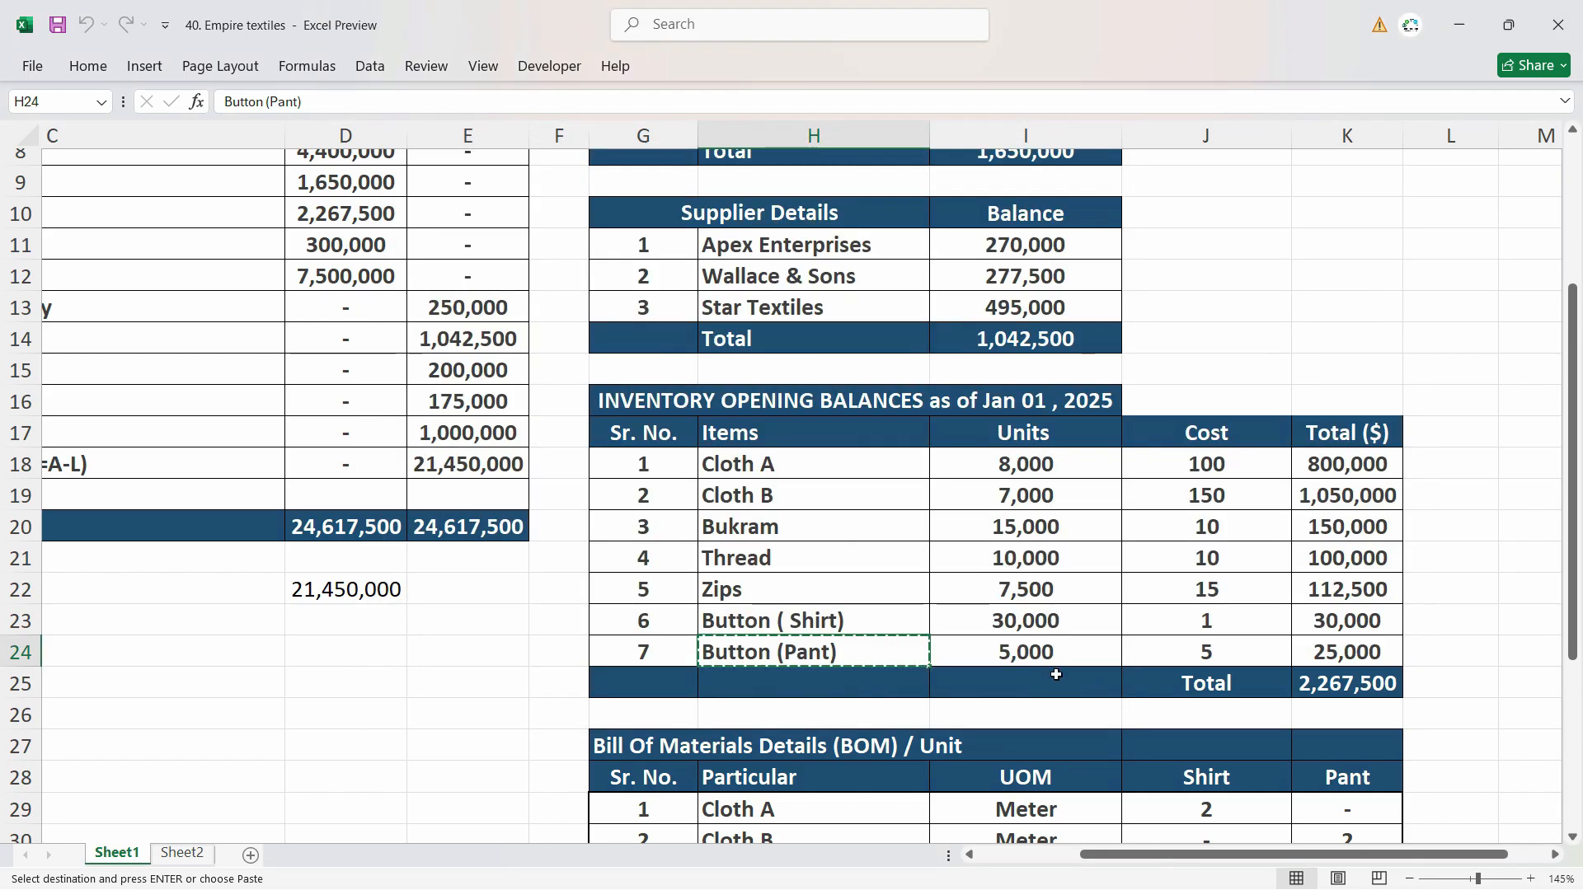
click(1215, 673)
key(alt+Tab)
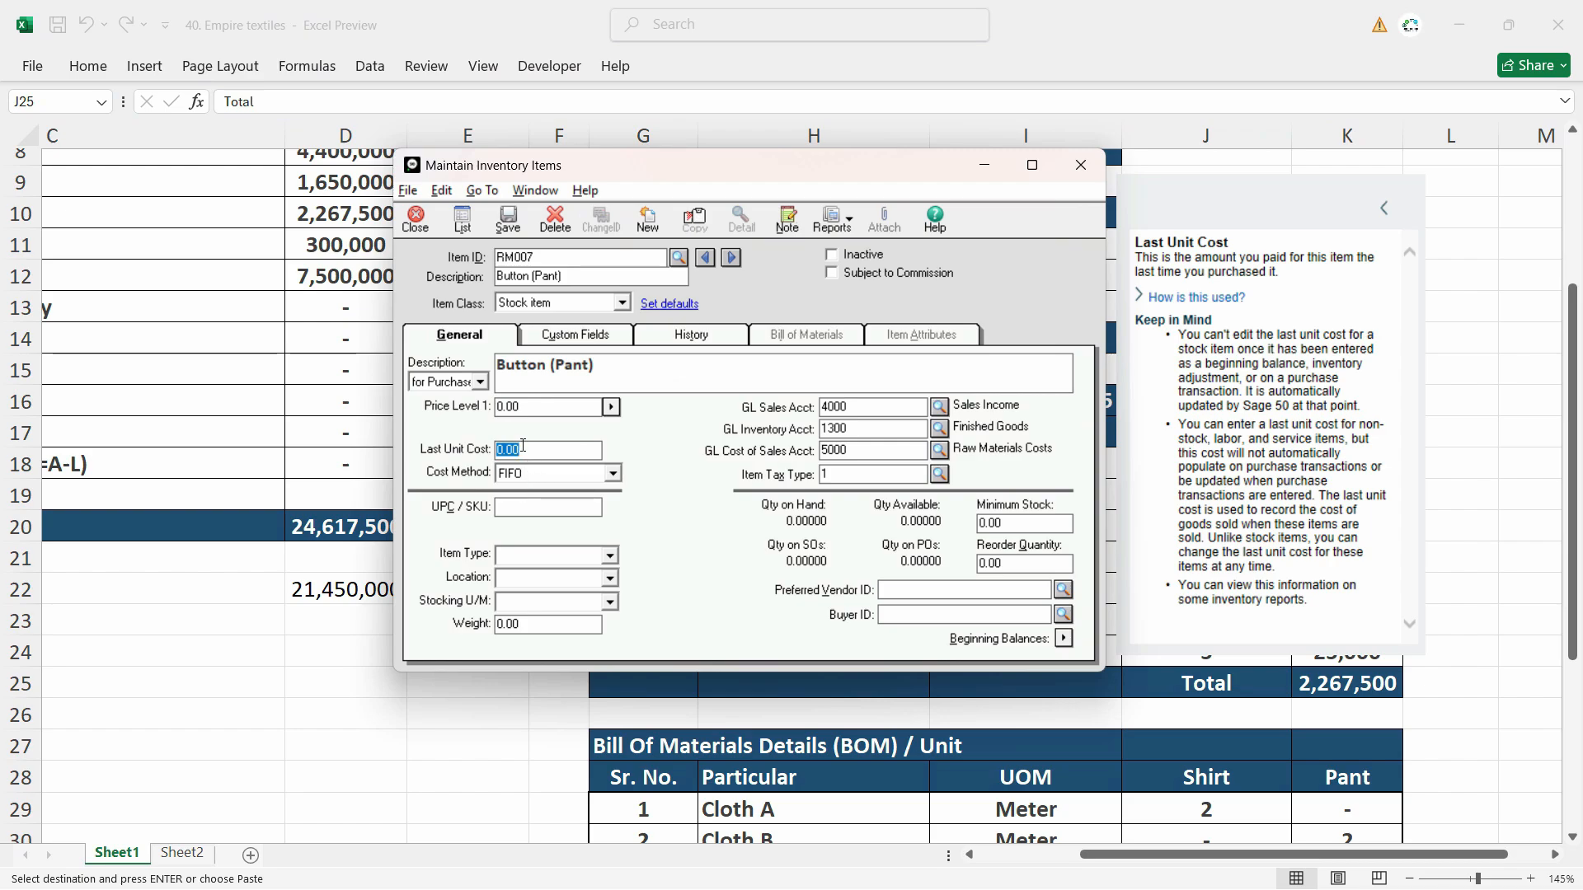
key(Tab)
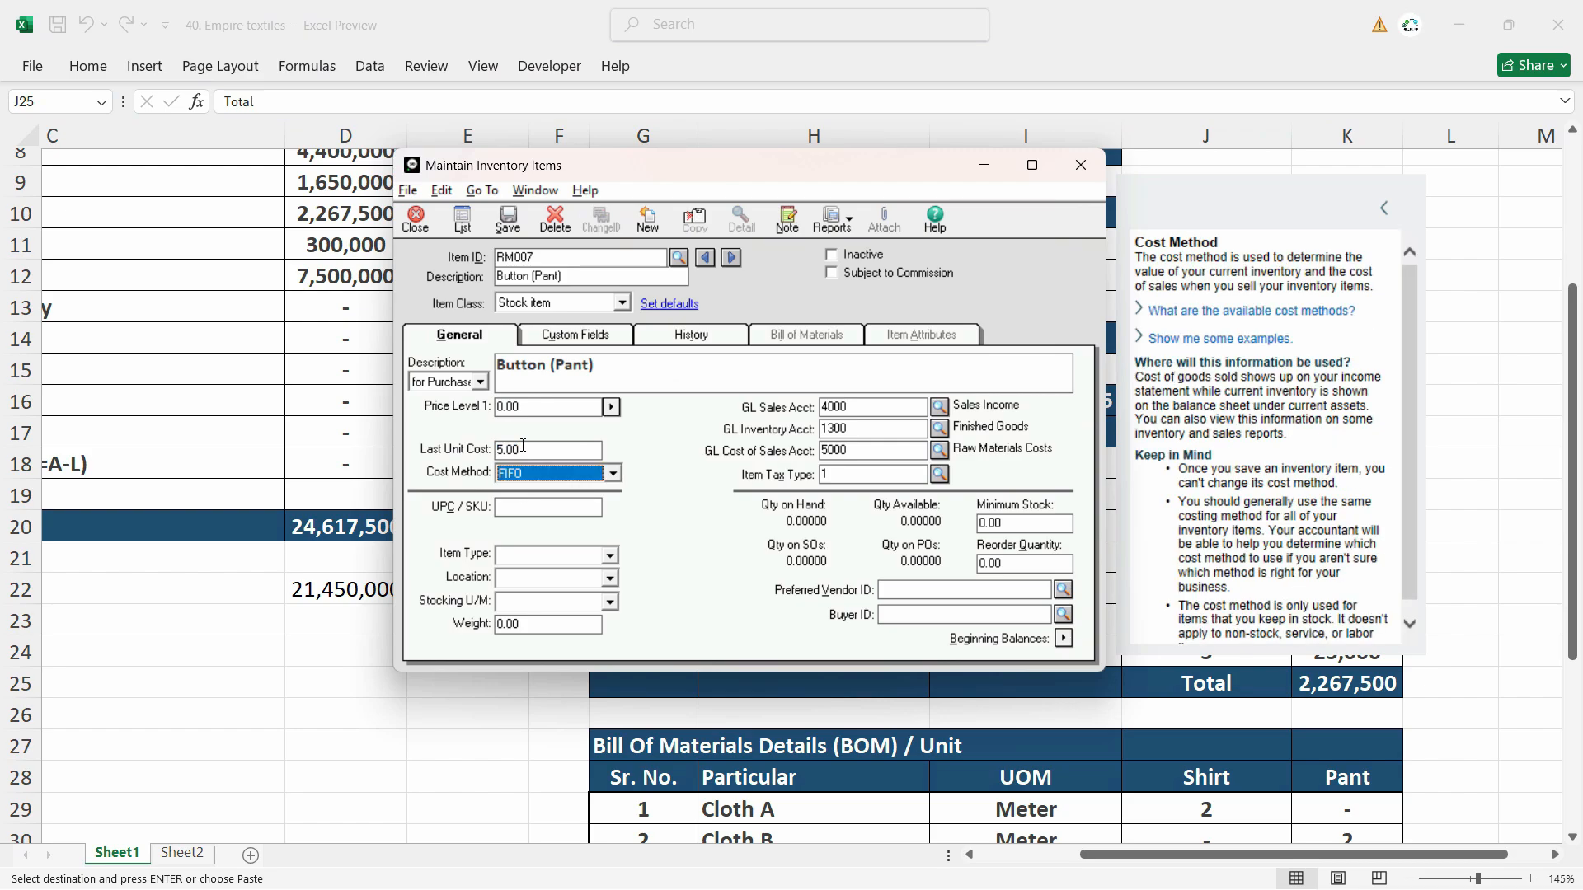
click(612, 473)
click(574, 529)
Set Button (Pant)'s GL inventory account to 1200 Raw Materials Inventory and save the item
click(940, 430)
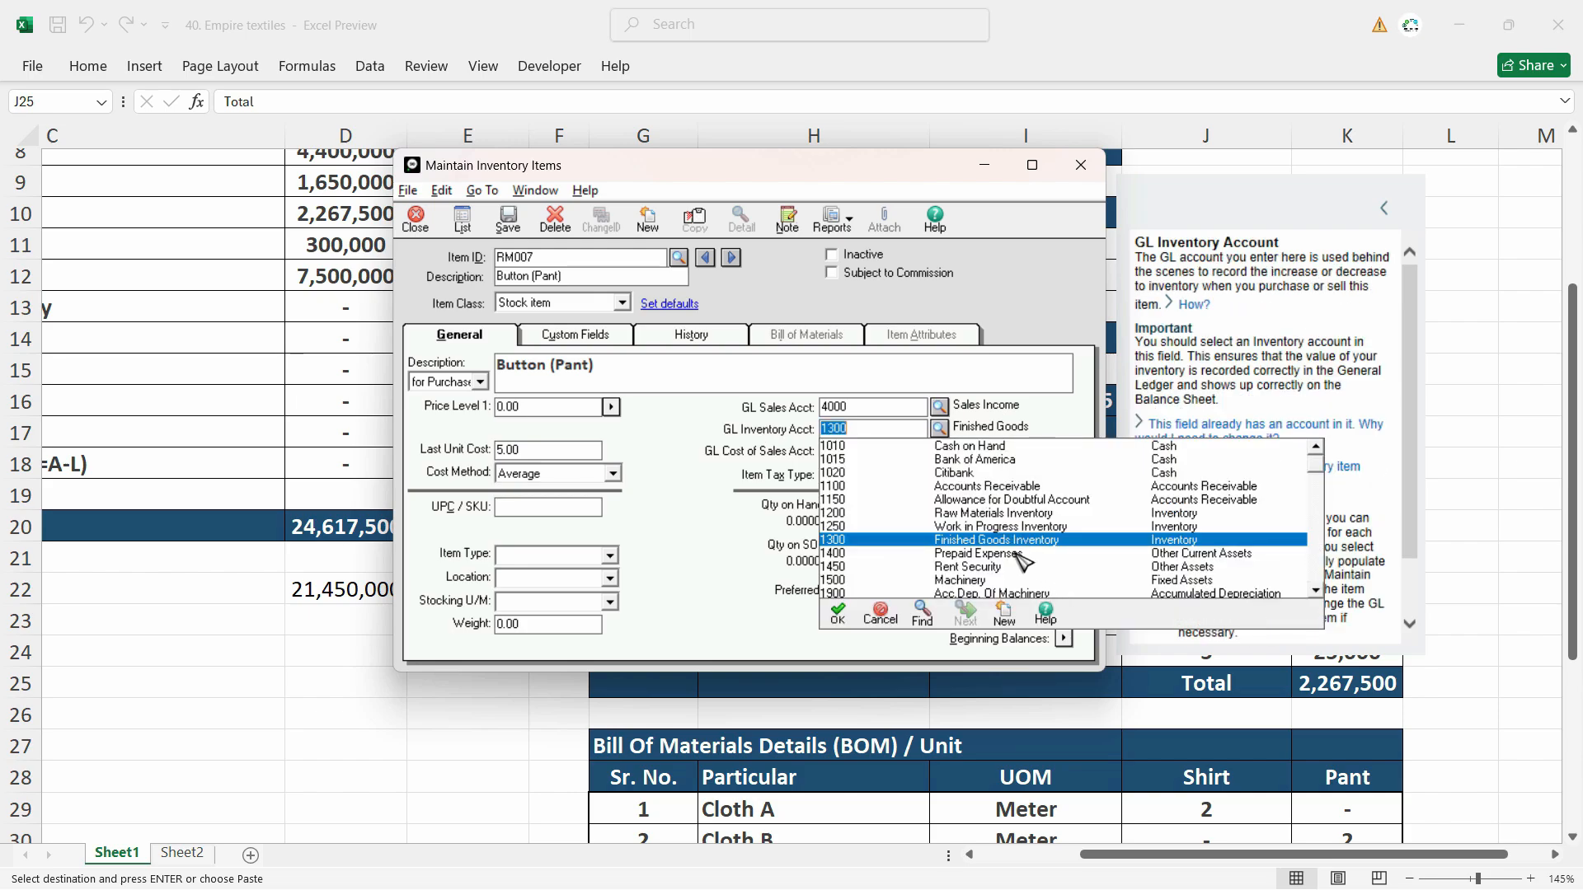
double_click(963, 513)
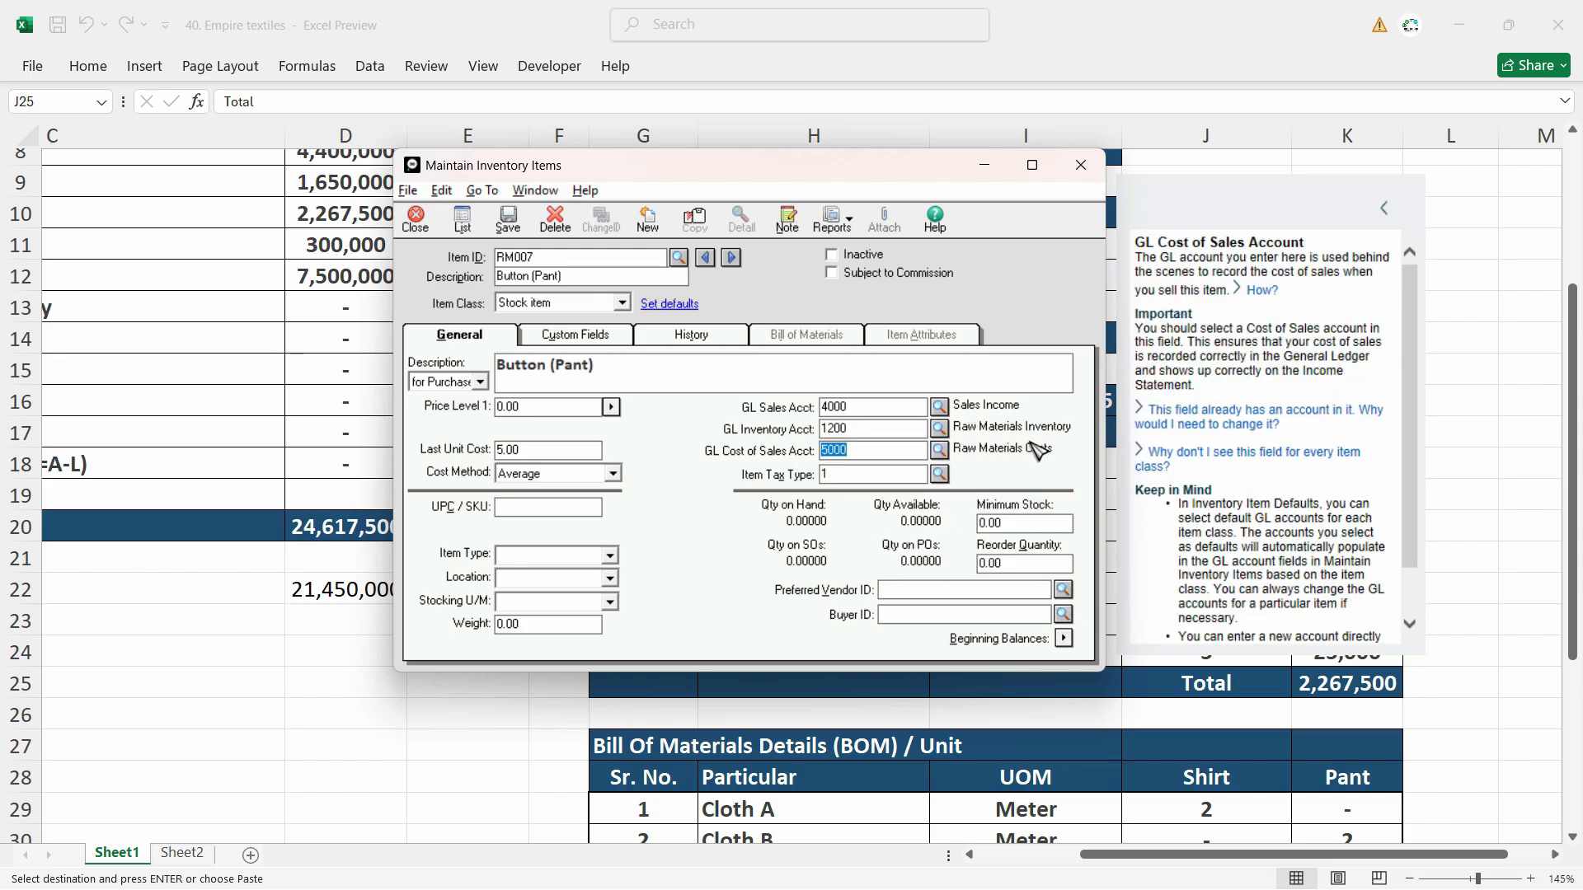
click(940, 451)
click(941, 454)
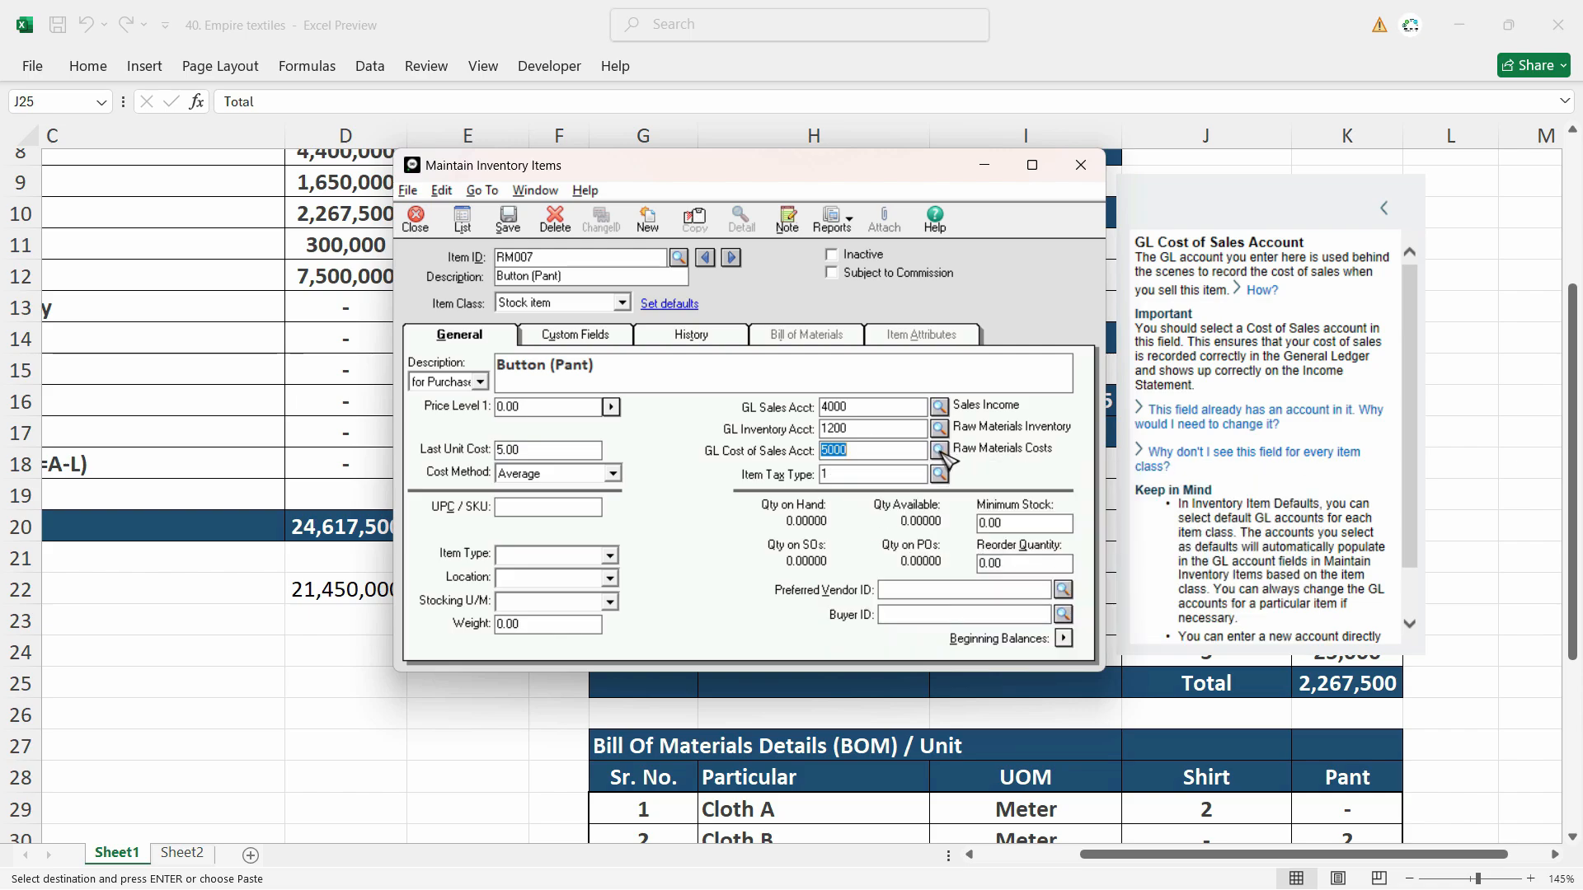
click(508, 220)
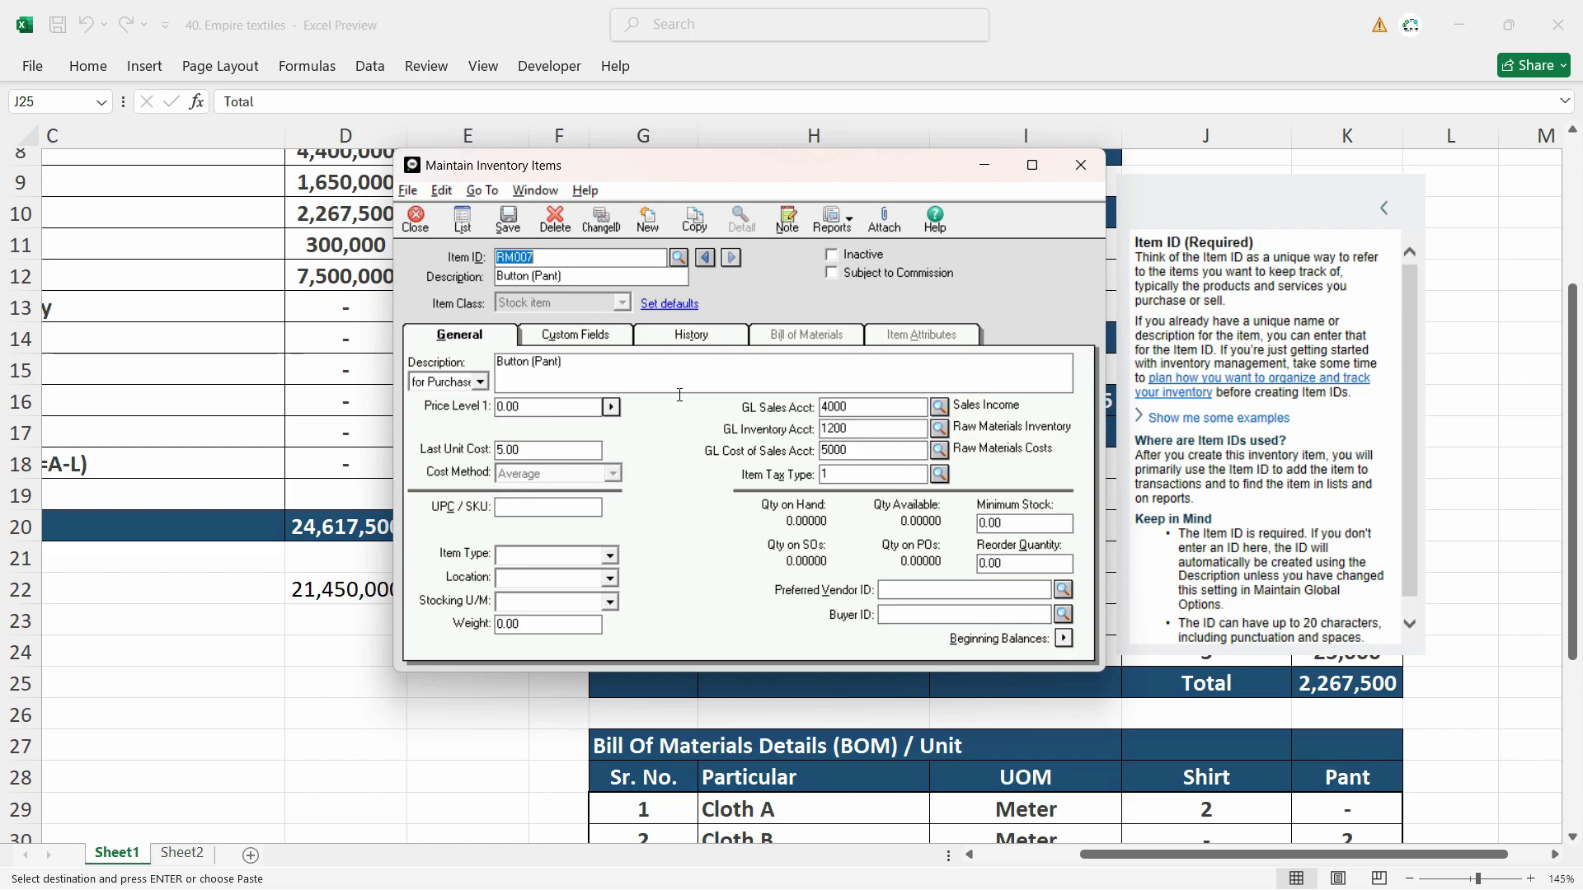
Open the inventory beginning balances and enter a quantity of 8,000 for Cloth A from the Excel inventory table
click(1064, 639)
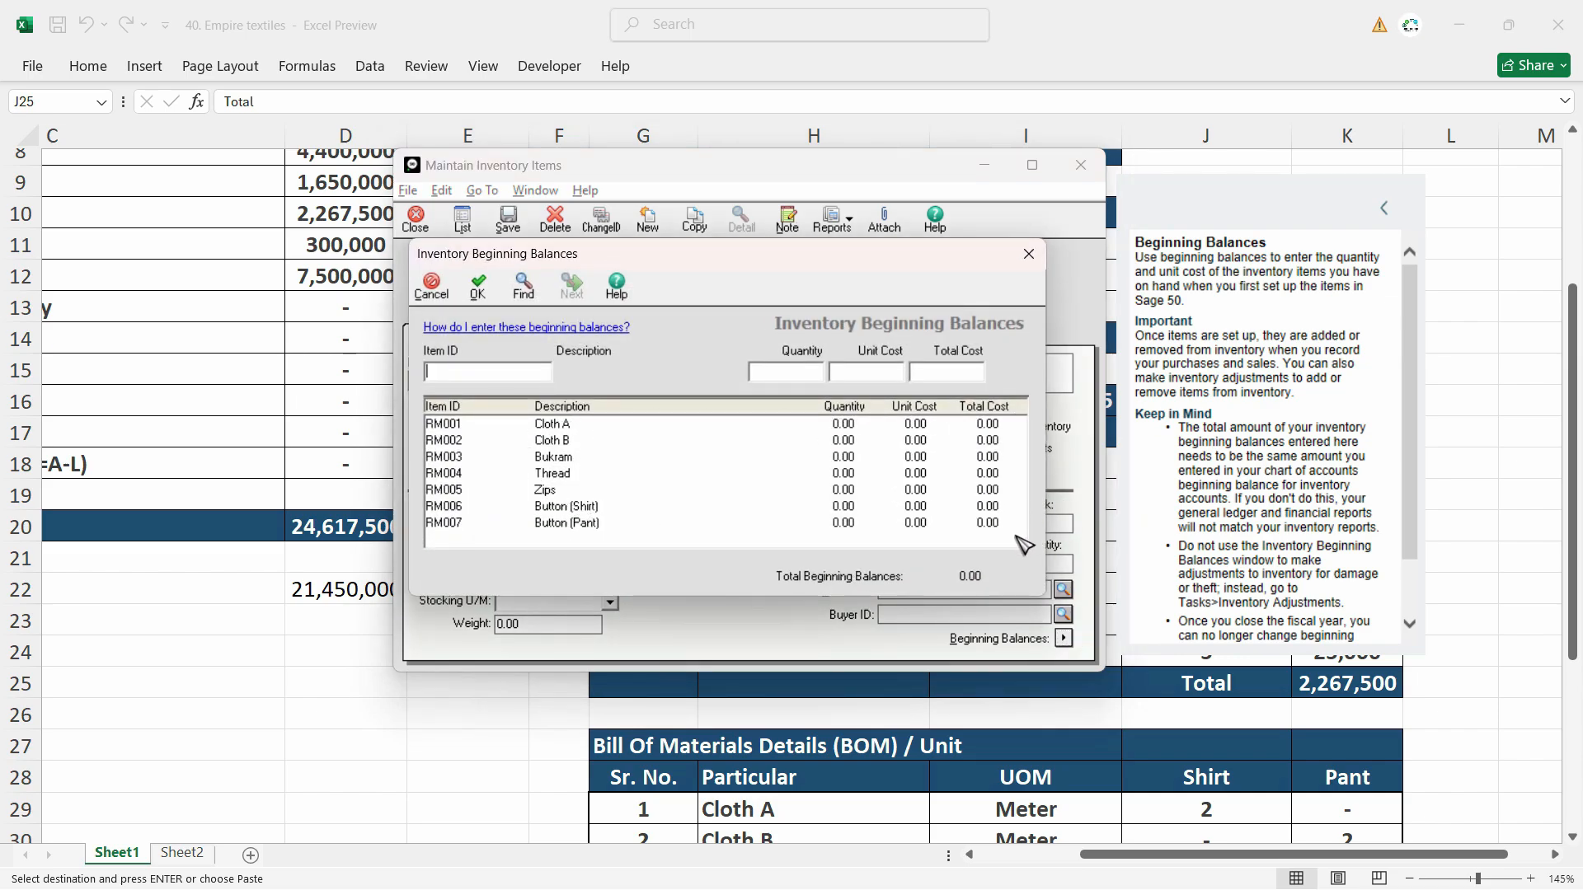
click(560, 425)
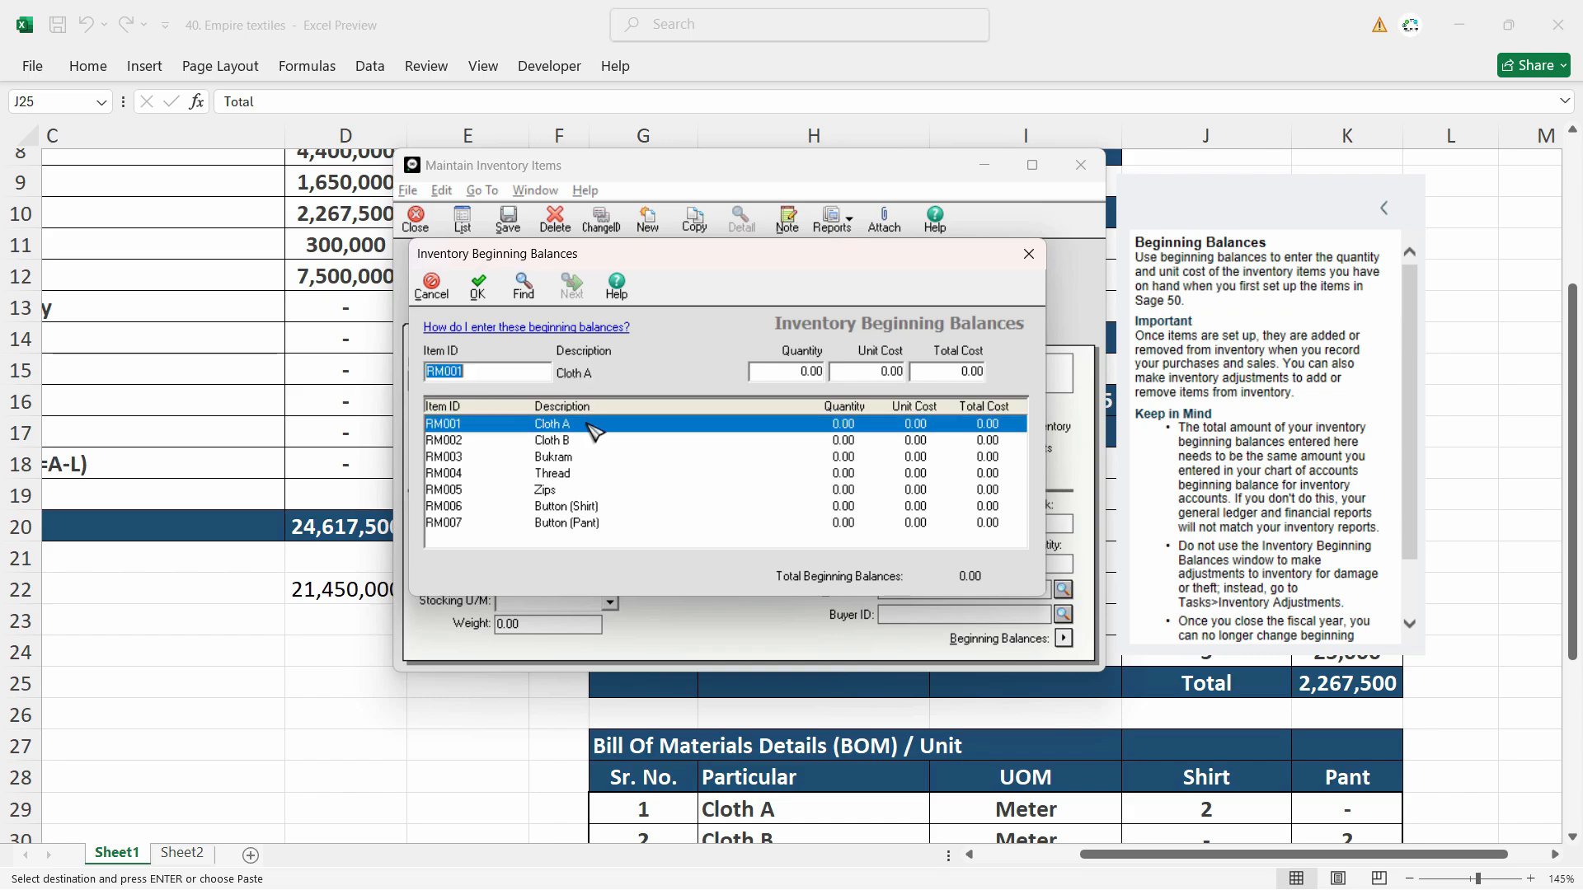
click(793, 373)
key(alt+Tab)
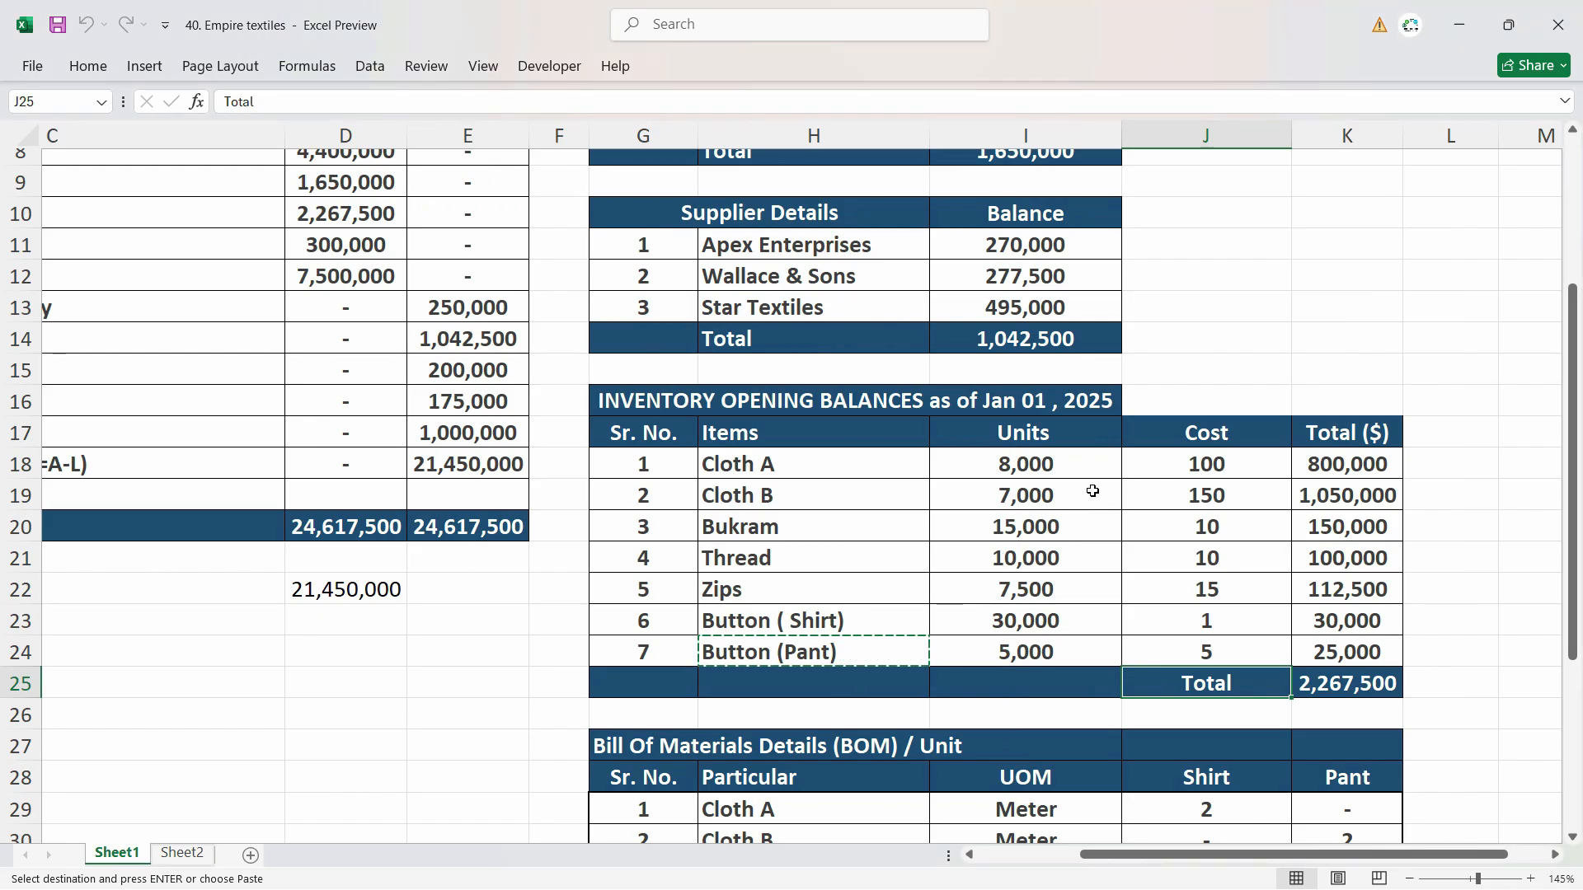
click(1087, 467)
key(alt+Tab)
key(Tab)
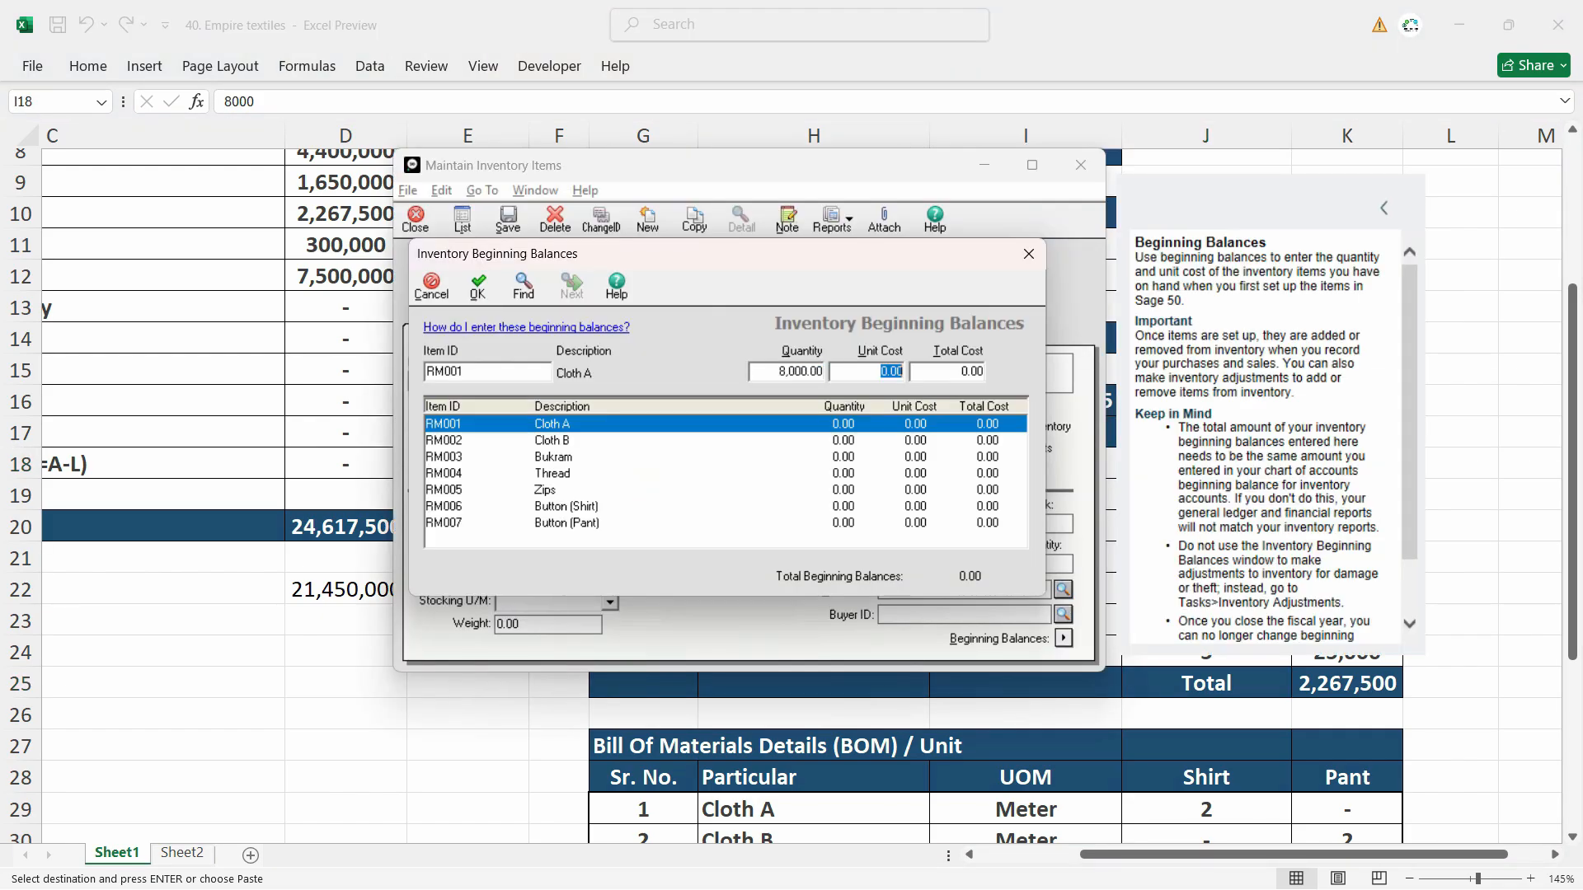
Copy Cloth A's cost of 100 from the Excel inventory table into its beginning balance unit cost
key(alt+Tab)
click(1208, 462)
key(ctrl+c)
key(alt+Tab)
key(ctrl+v)
key(Tab)
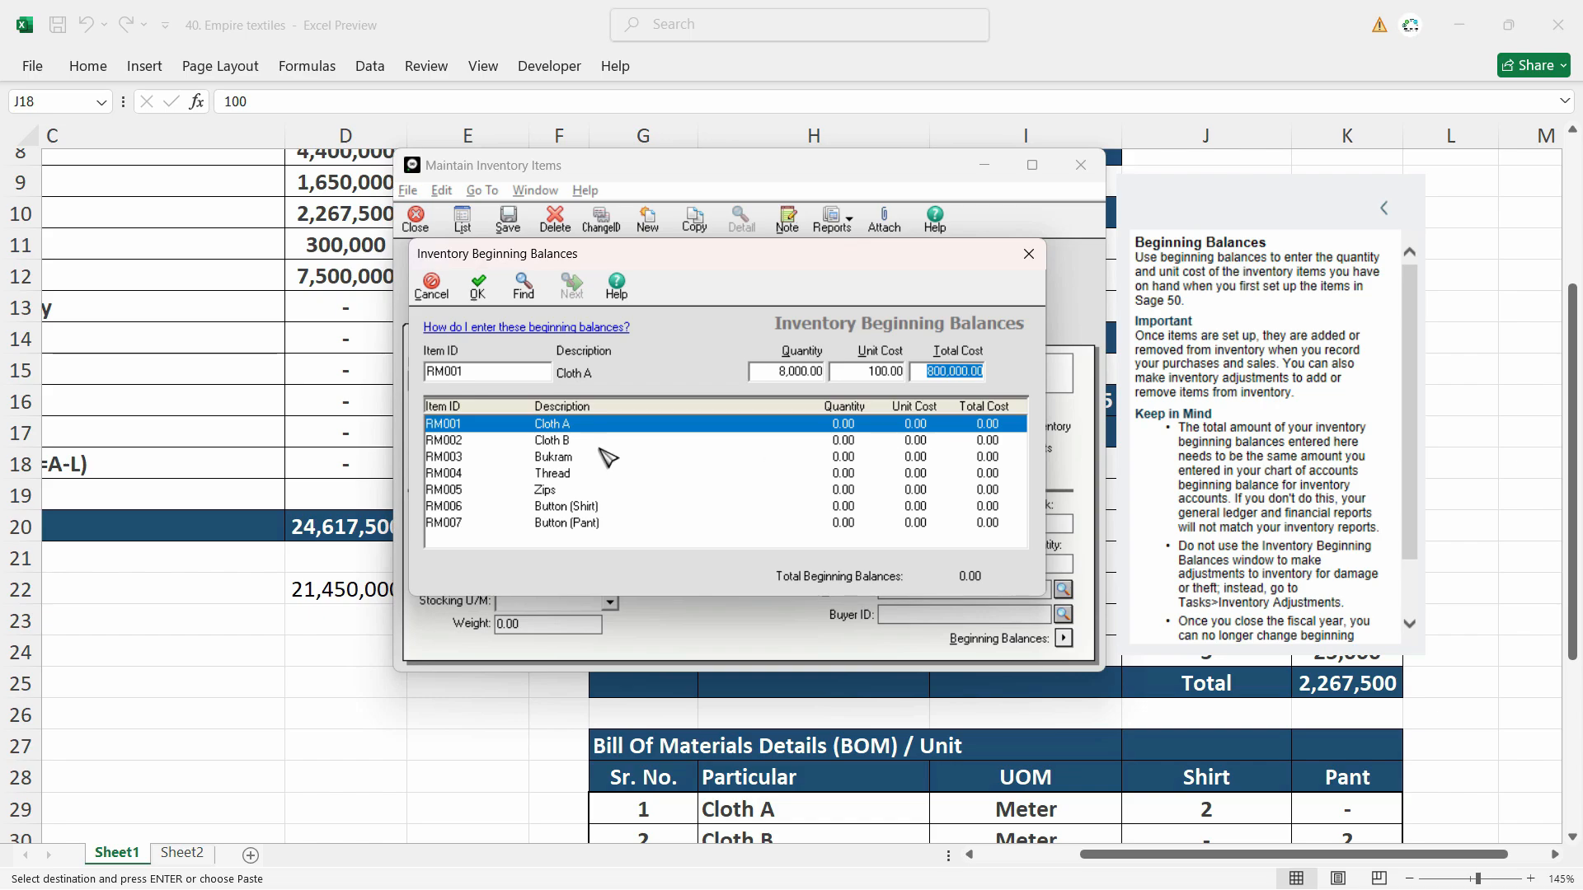
Copy Cloth B's 7,000 units from the Excel inventory table into its beginning balance quantity
click(561, 443)
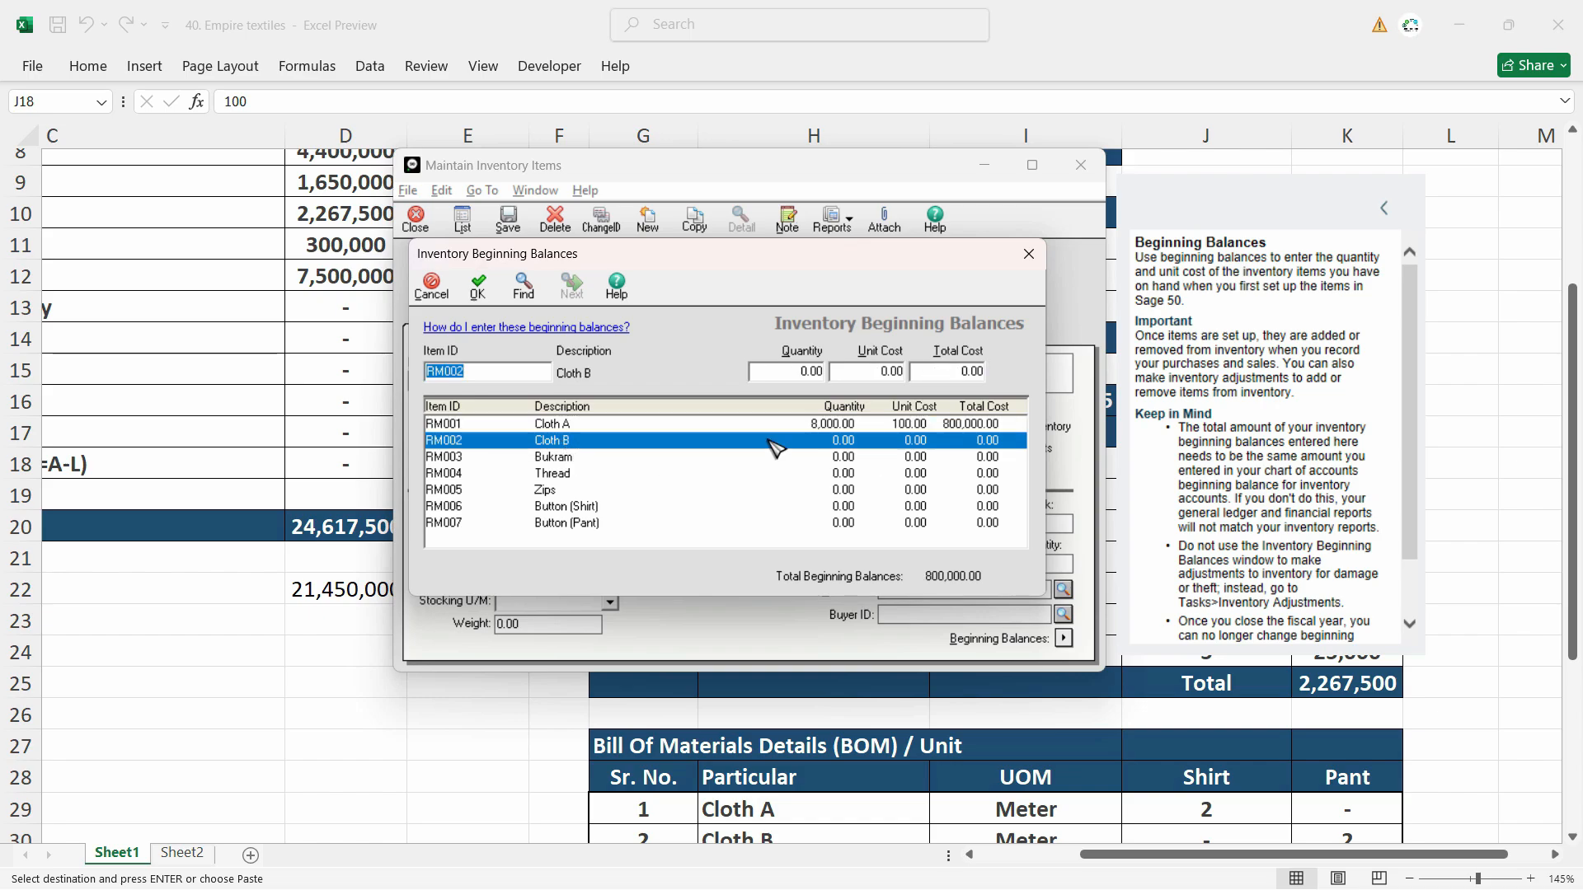
key(alt+Tab)
click(1027, 502)
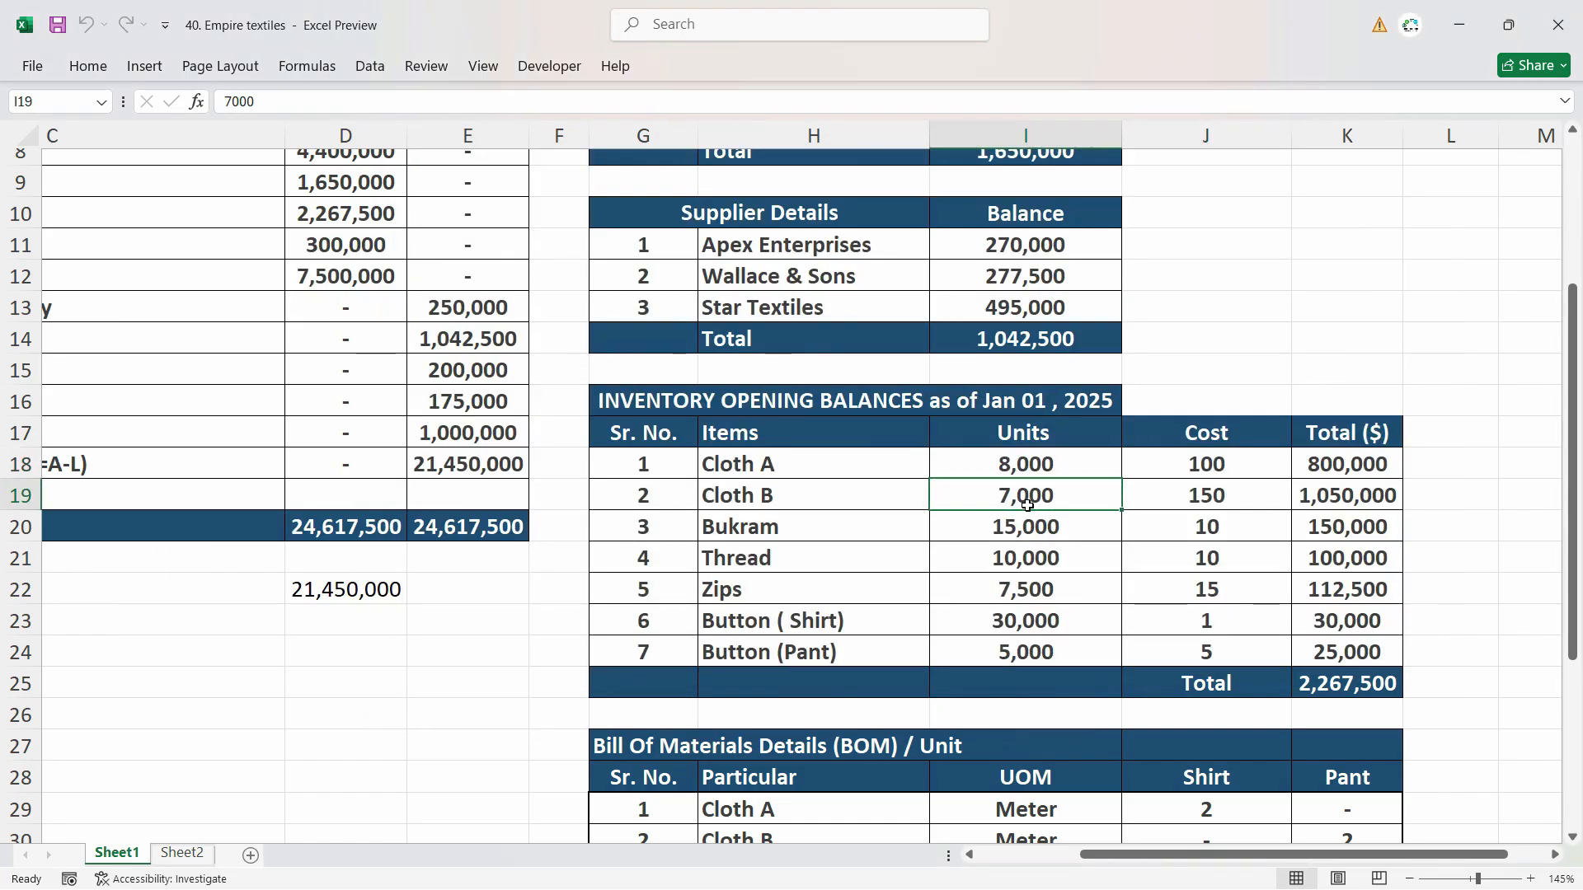
double_click(1052, 494)
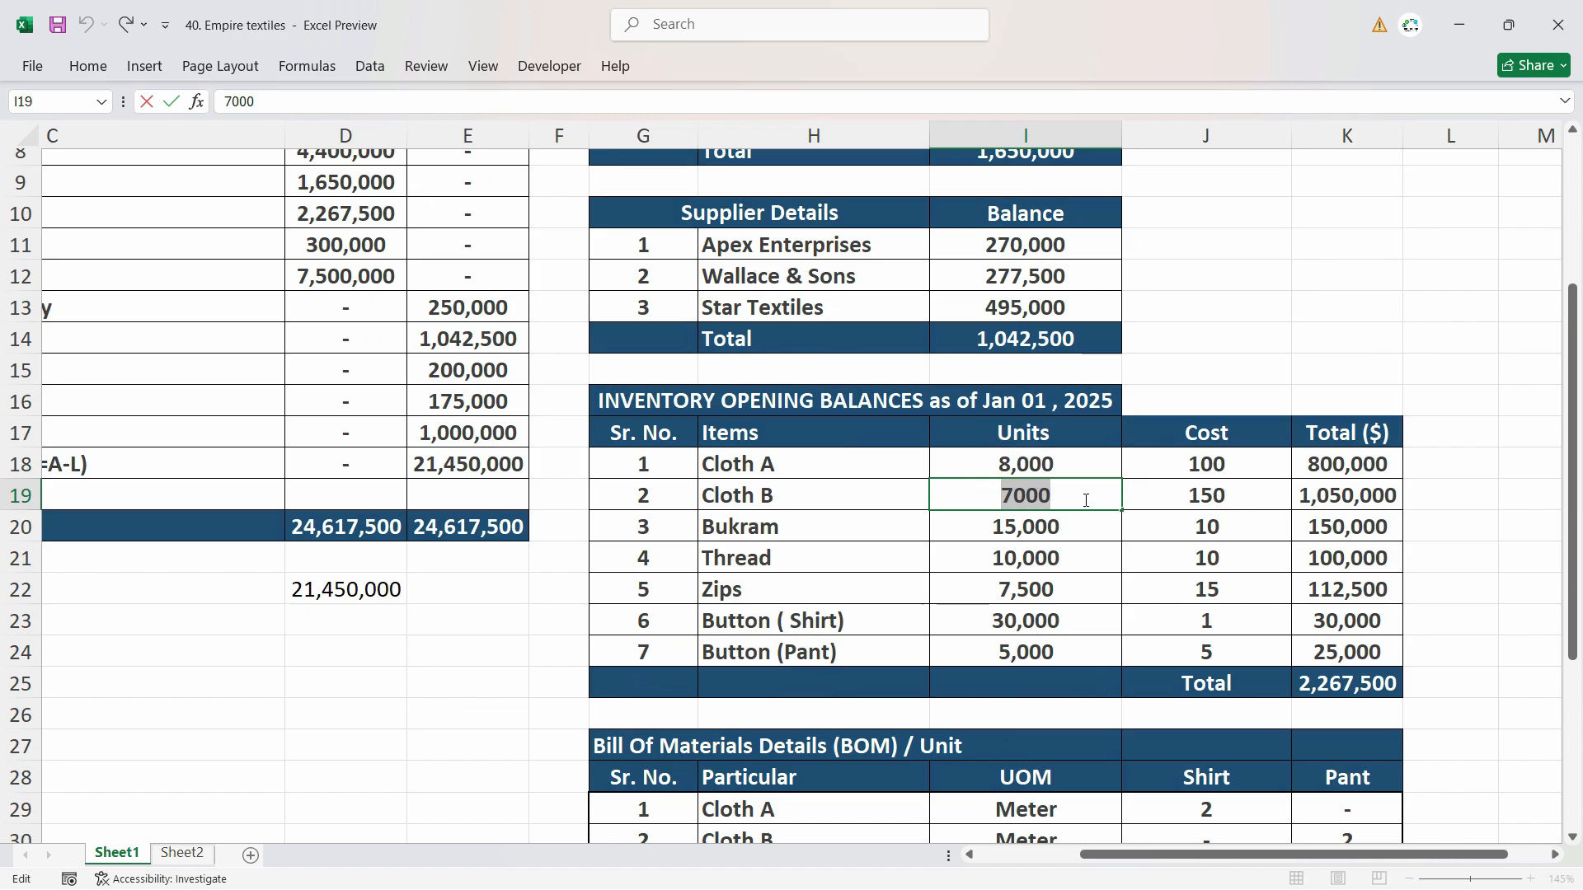
key(Return)
key(Up)
key(ctrl+c)
key(alt+Tab)
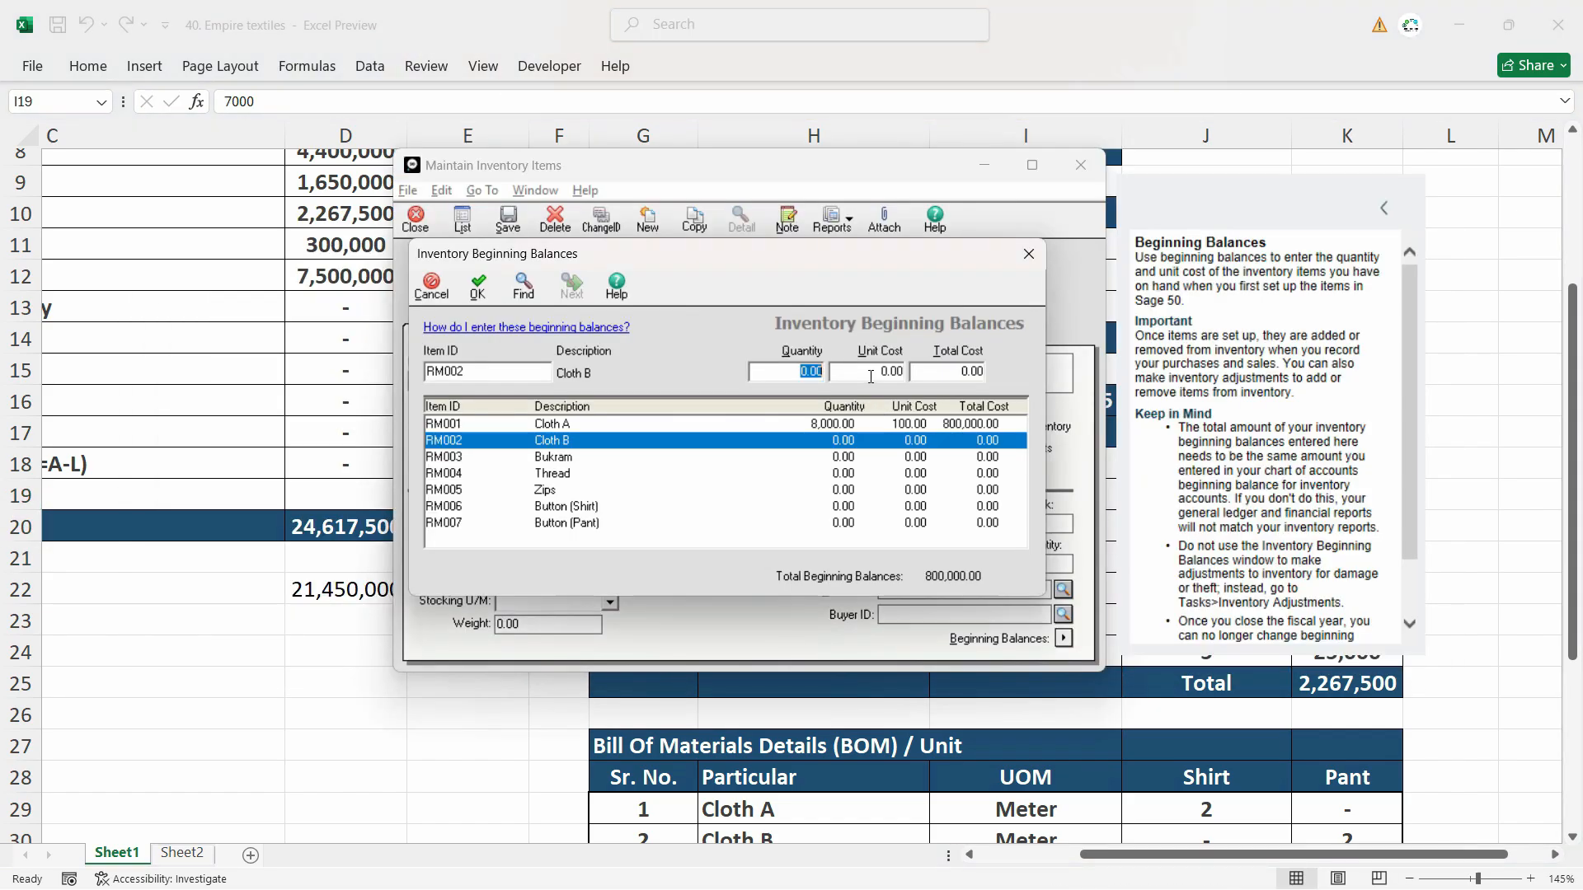
key(ctrl+v)
Set Cloth B's beginning balance unit cost to 150 and record the line
key(Tab)
text(150)
key(Tab)
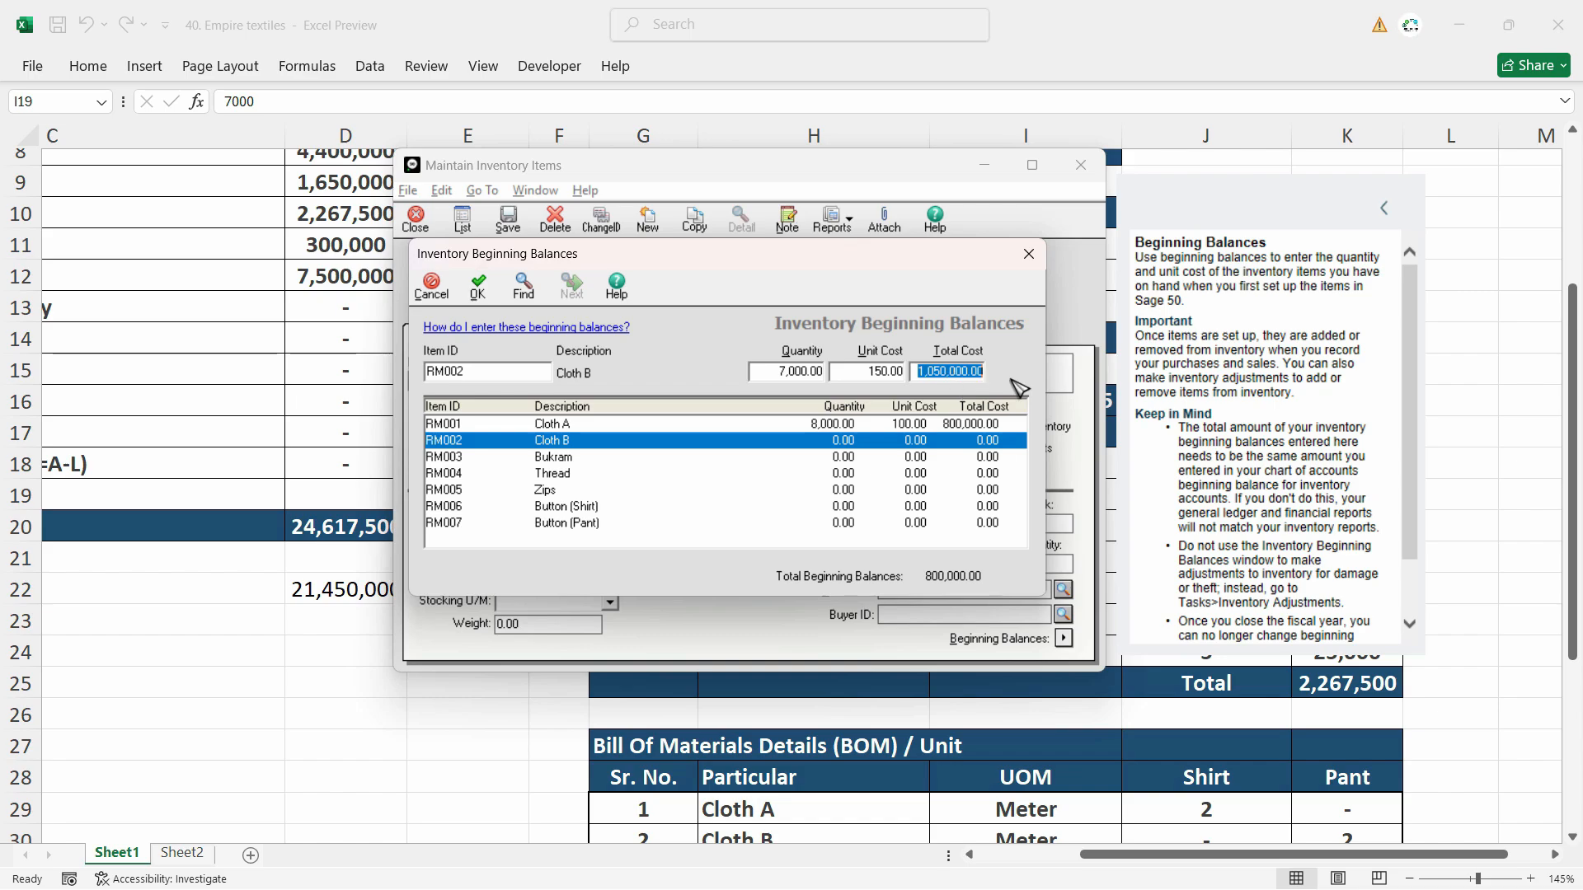
key(Tab)
Look up Bukram's units in the Excel inventory table and enter 15,000 as its beginning balance quantity
key(alt+Tab)
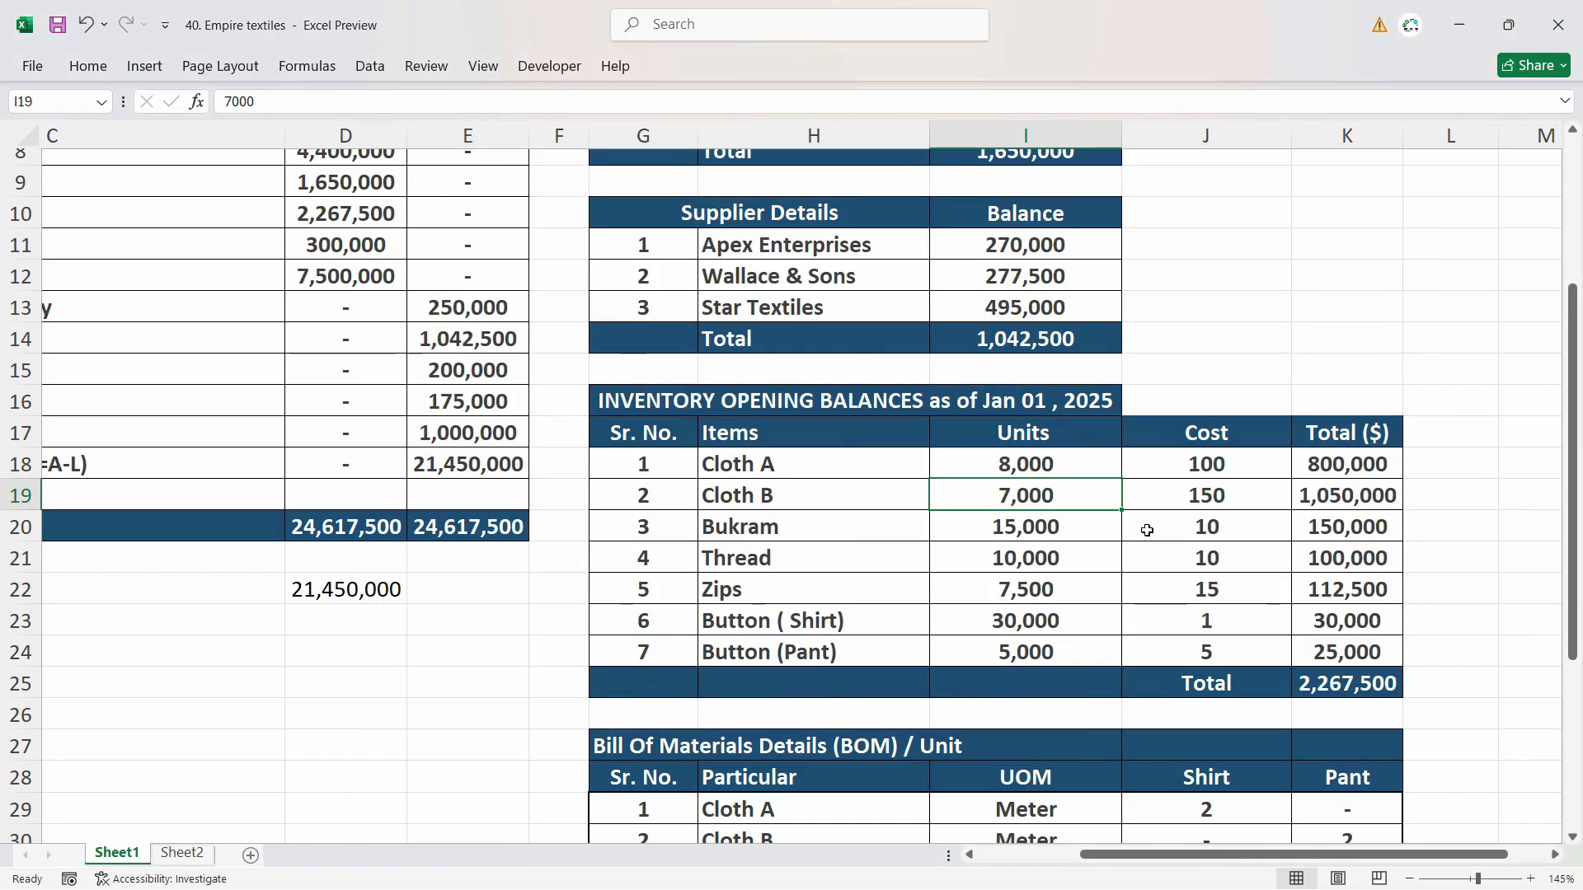
click(1056, 539)
key(alt+Tab)
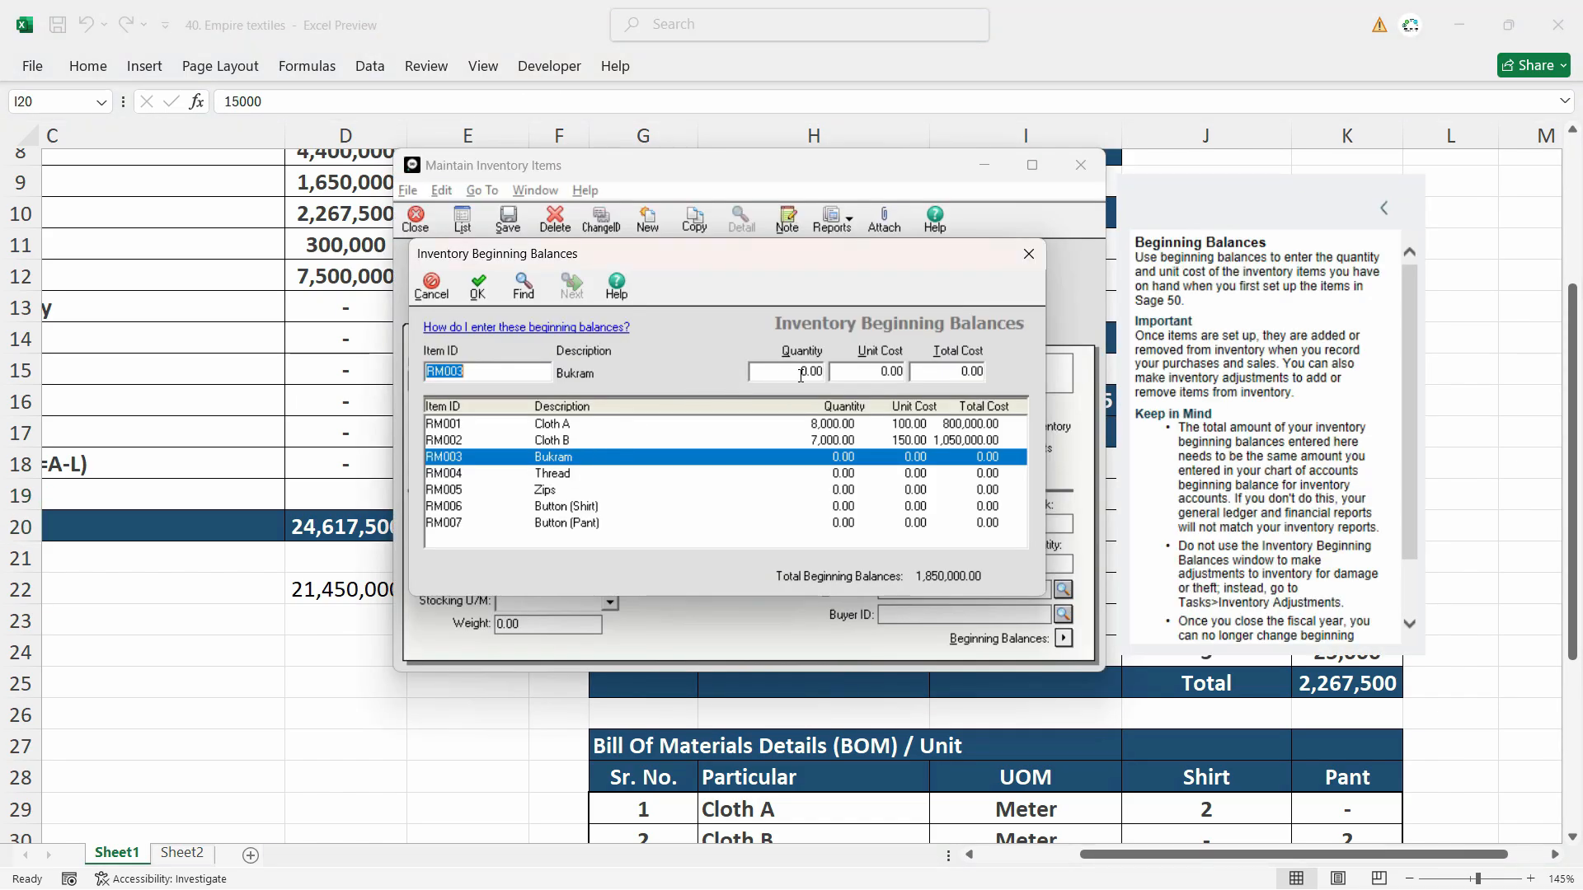
key(Tab)
text(15000)
key(Tab)
Set Bukram's beginning balance unit cost to 10 as in the Excel table and record the line
key(Tab)
key(alt+Tab)
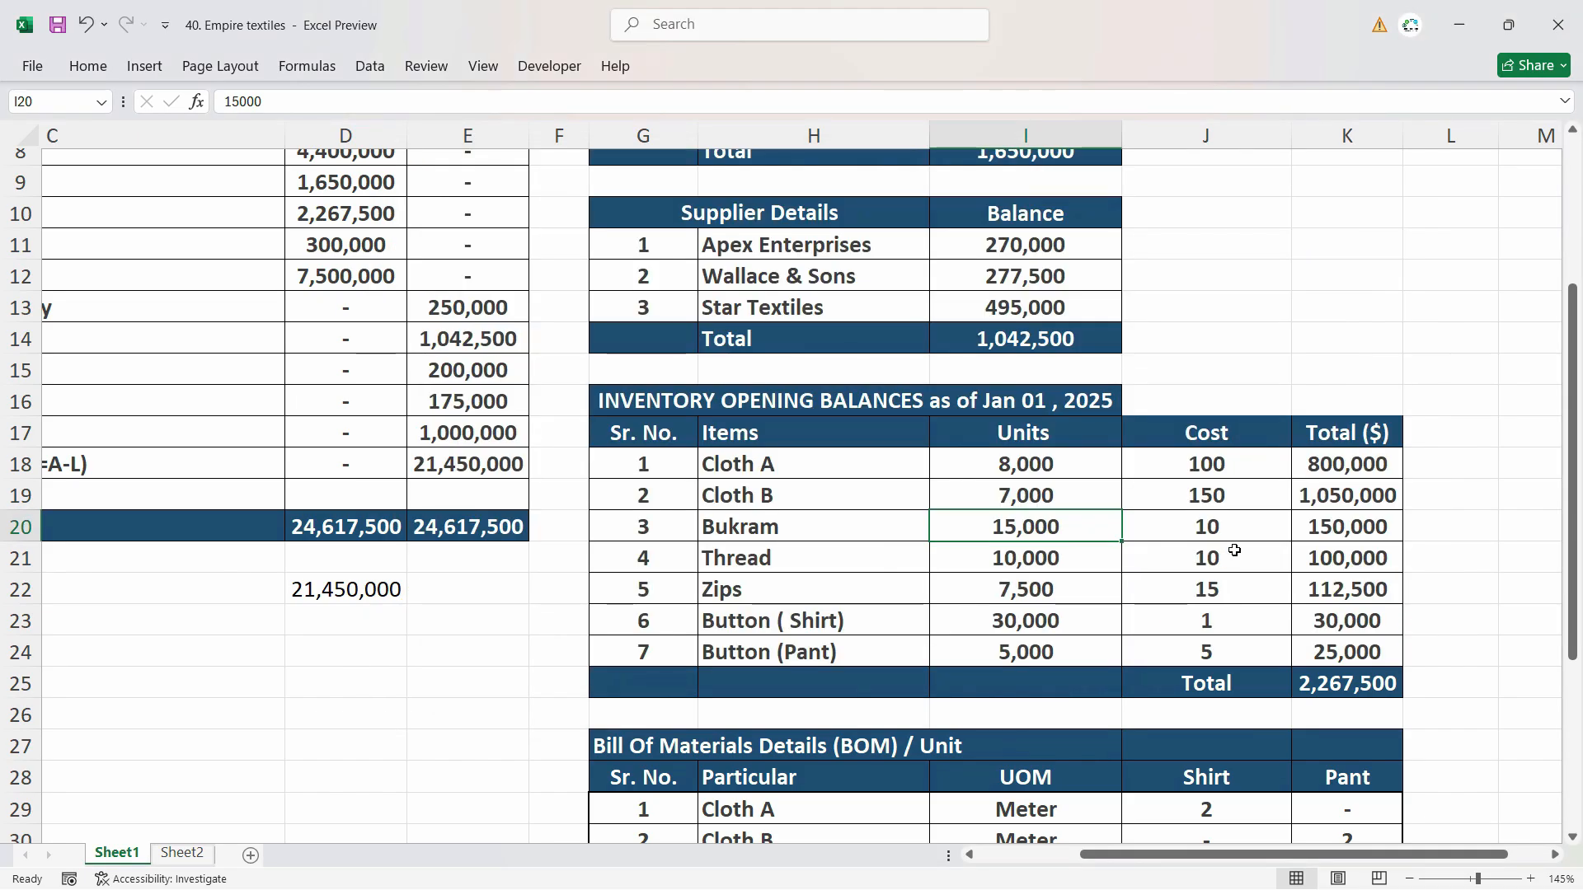
key(alt+Tab)
key(shift+Tab)
key(Tab)
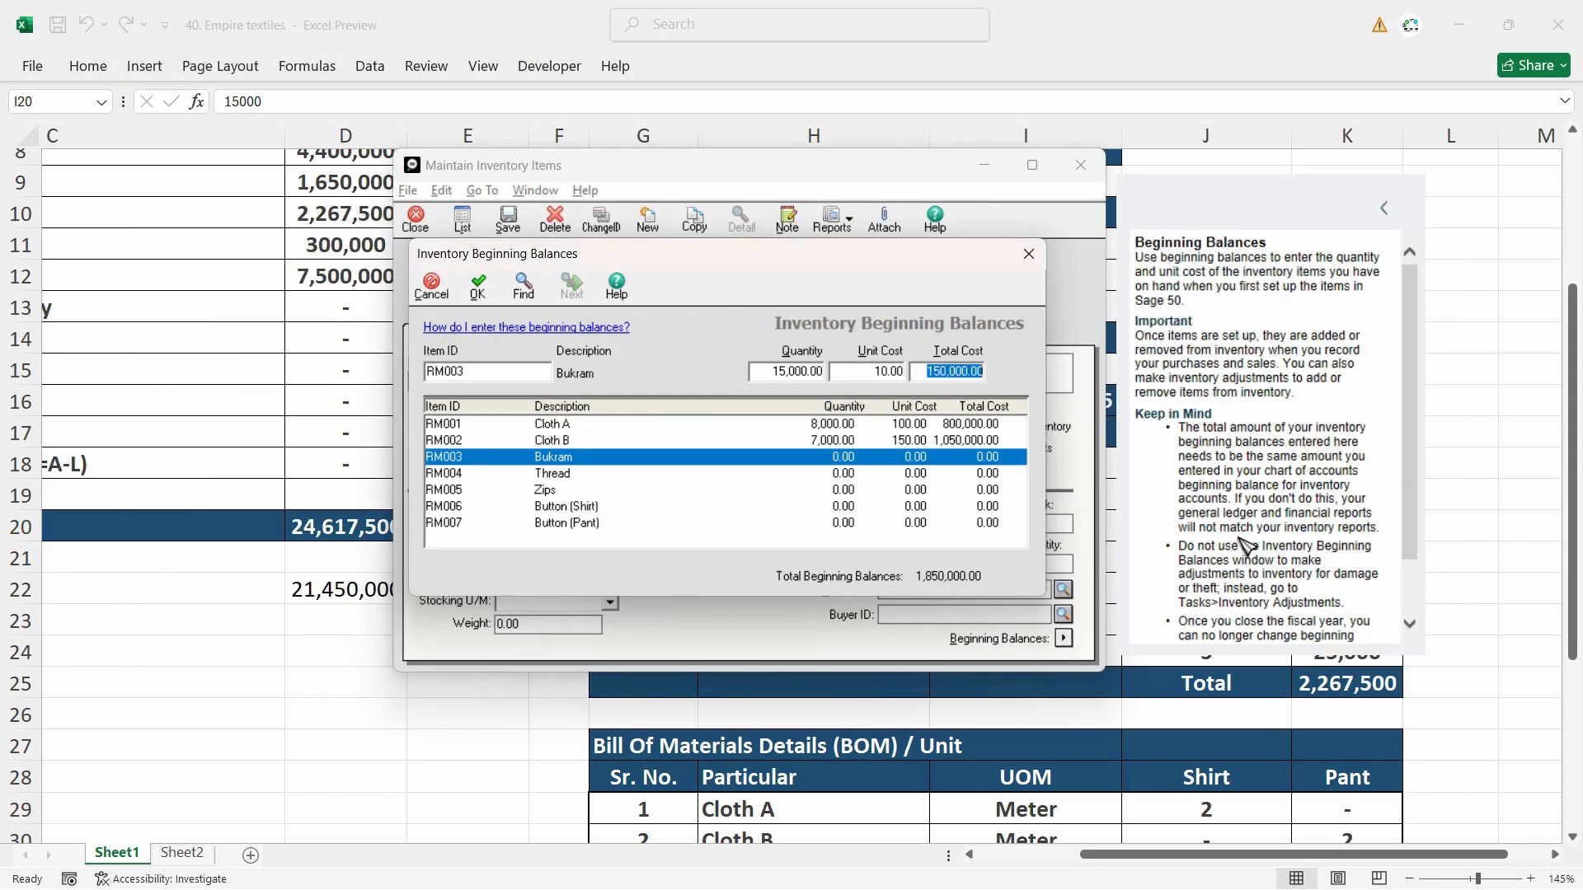
key(Tab)
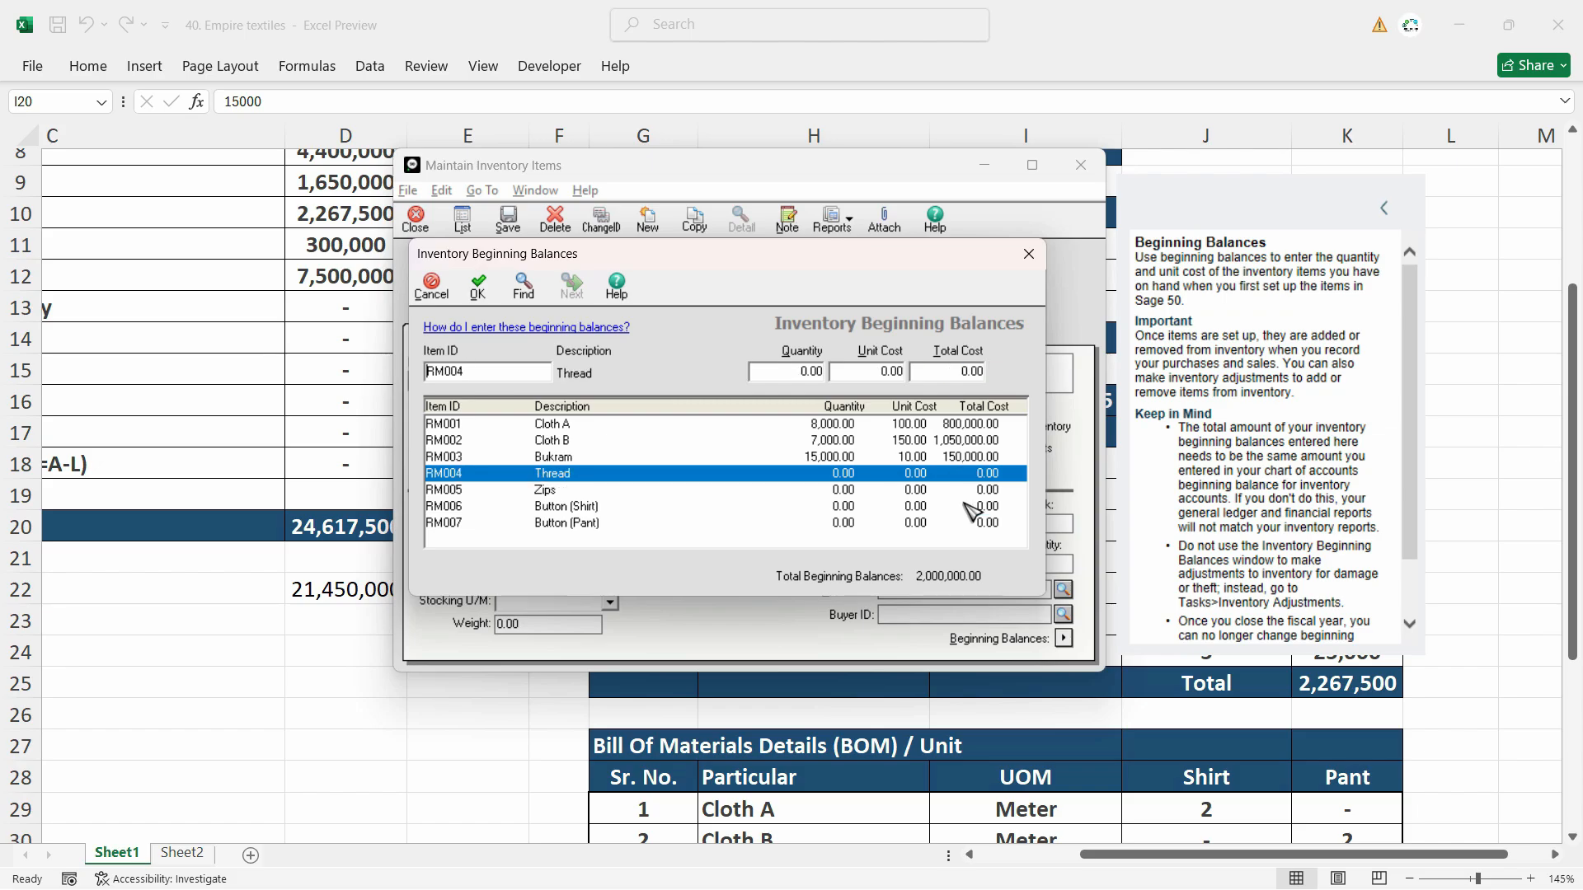
Look up Thread's units in the Excel inventory table and enter 10,000 as its beginning balance quantity
key(alt+Tab)
key(alt+Tab)
text(10000)
key(Tab)
Set Thread's beginning balance unit cost to 10 from the Excel table and check its total there
key(alt+Tab)
key(Right)
key(alt+Tab)
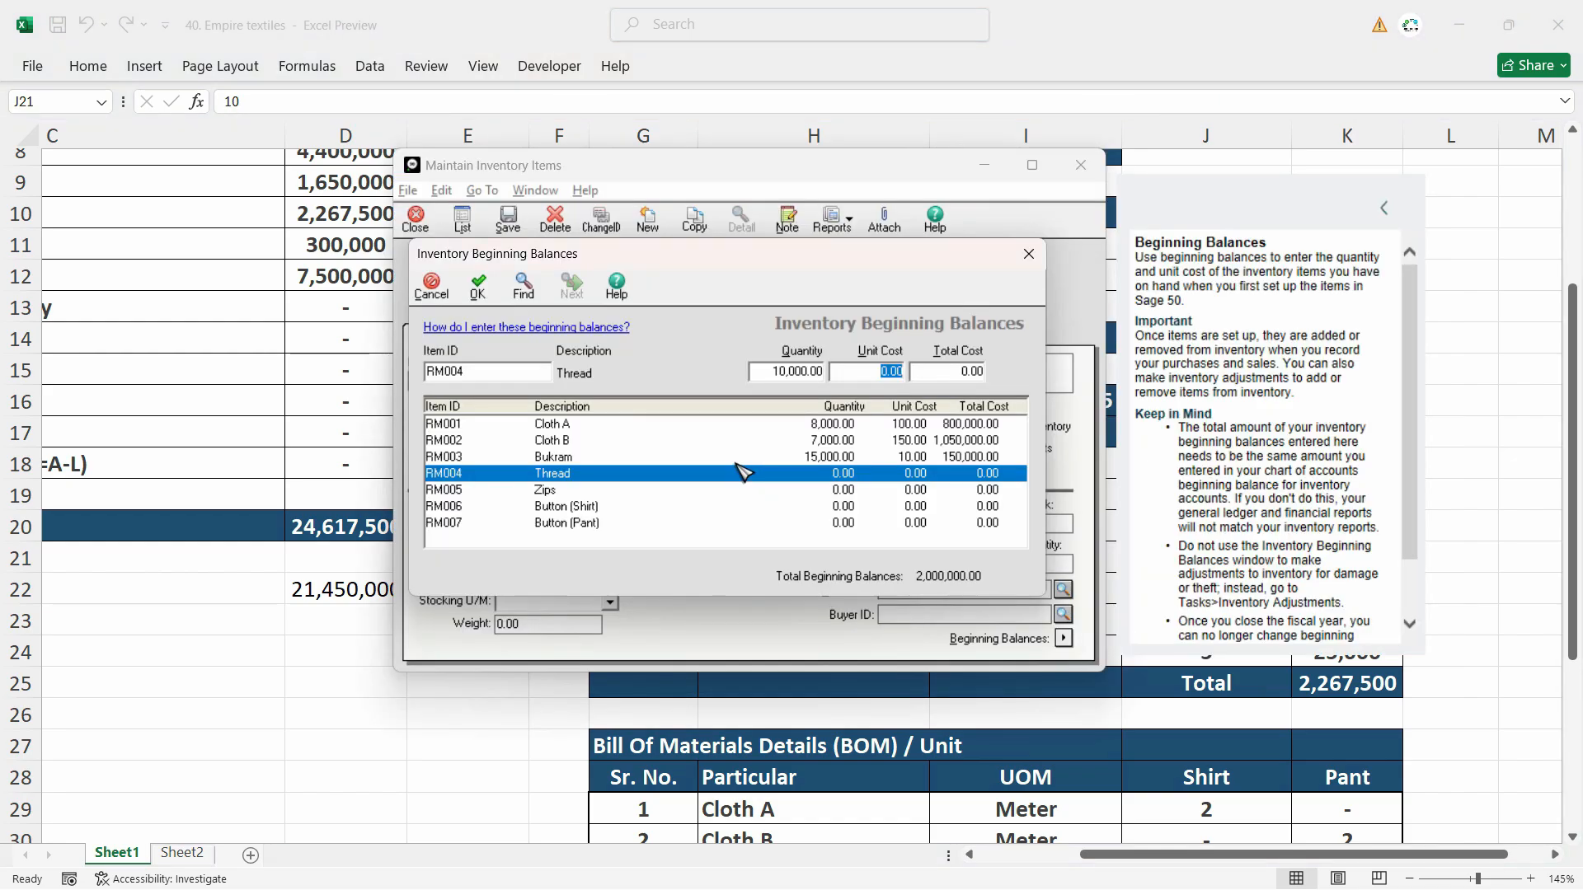
text(10)
key(Tab)
key(alt+Tab)
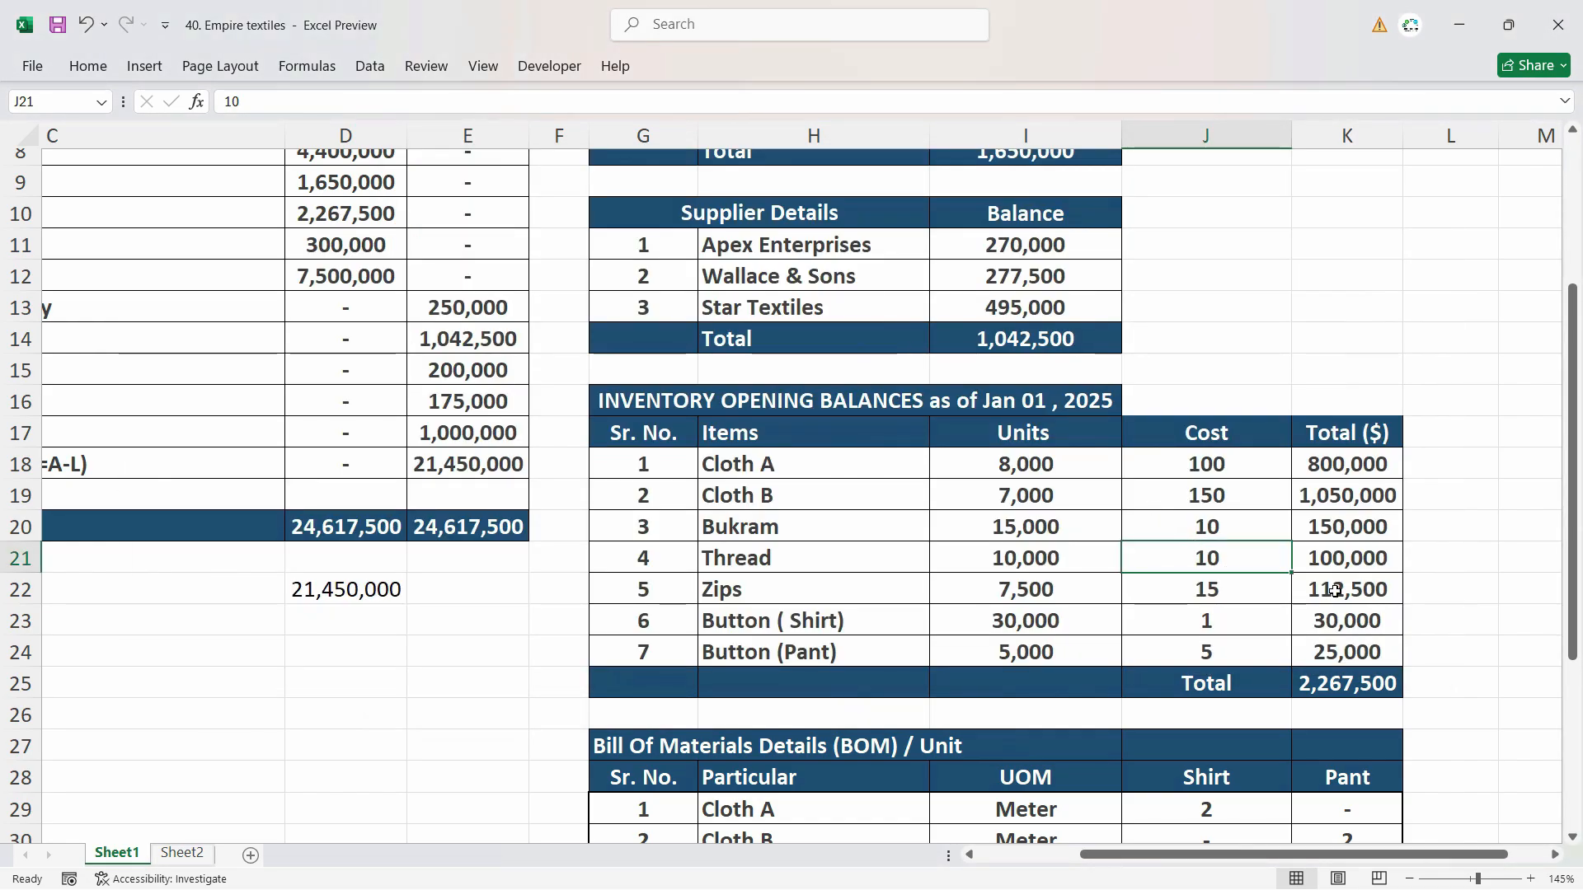
click(1362, 569)
Record the Thread line and enter a beginning balance quantity of 7,500 for Zips from the Excel table
click(1026, 590)
key(alt+Tab)
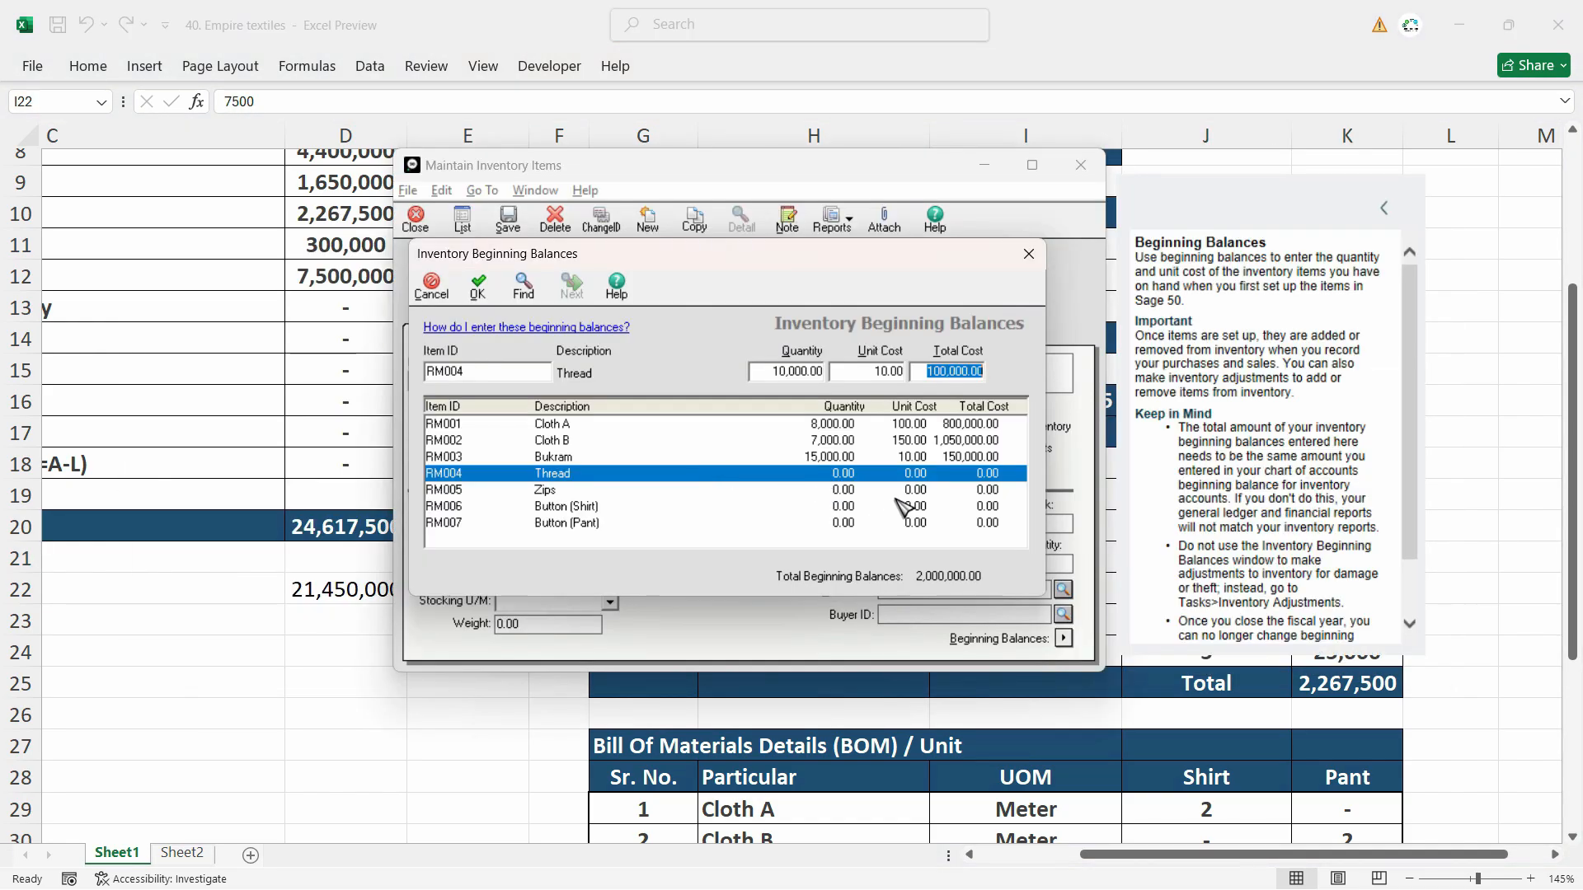
click(851, 493)
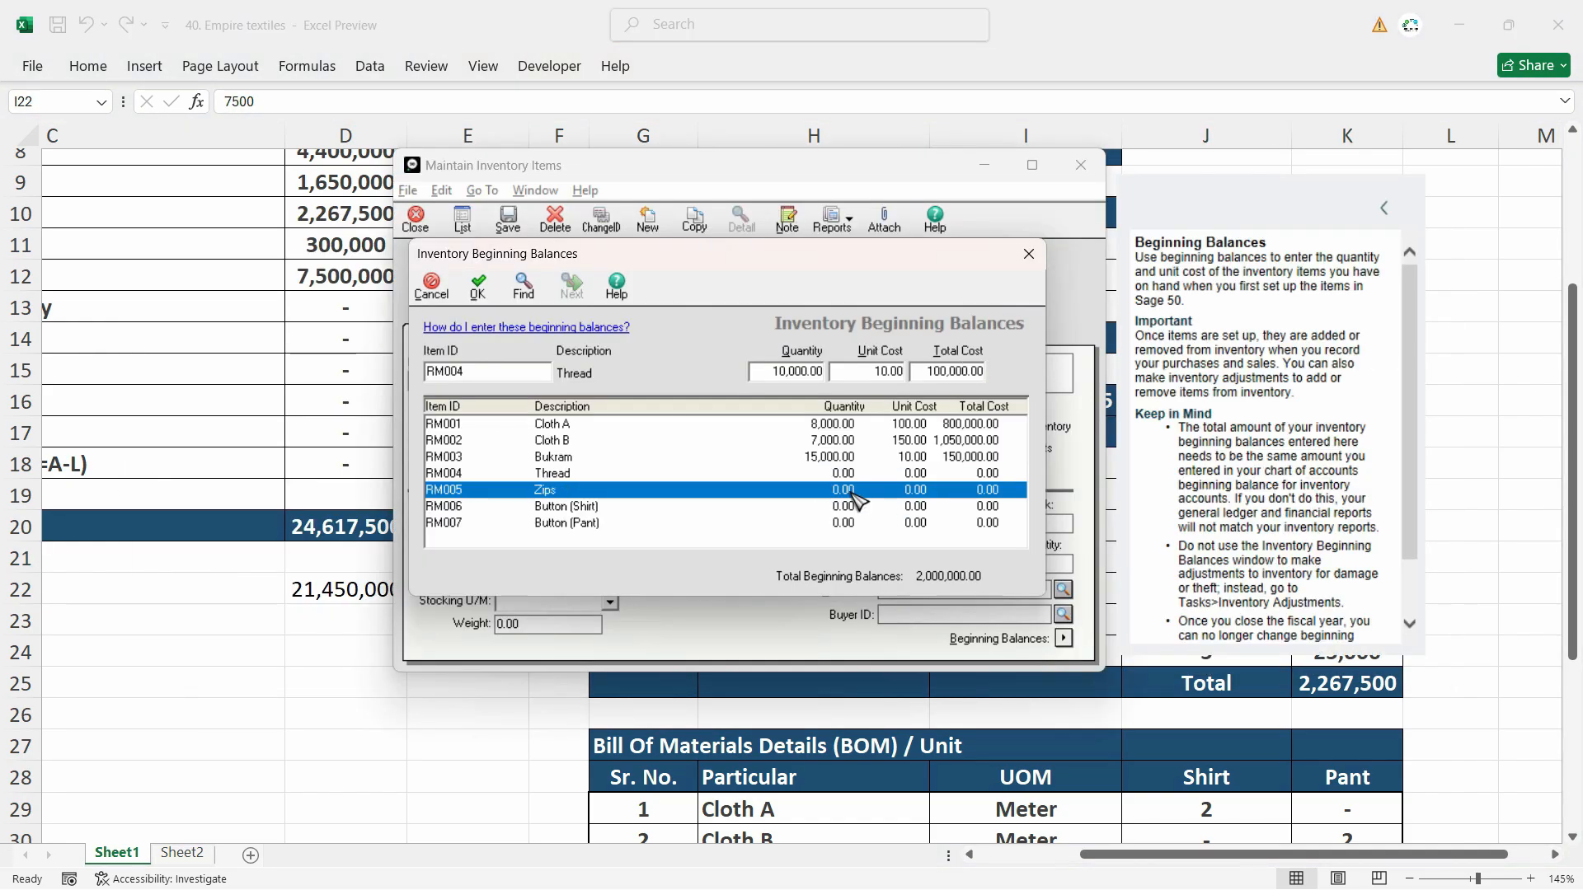
key(alt+Tab)
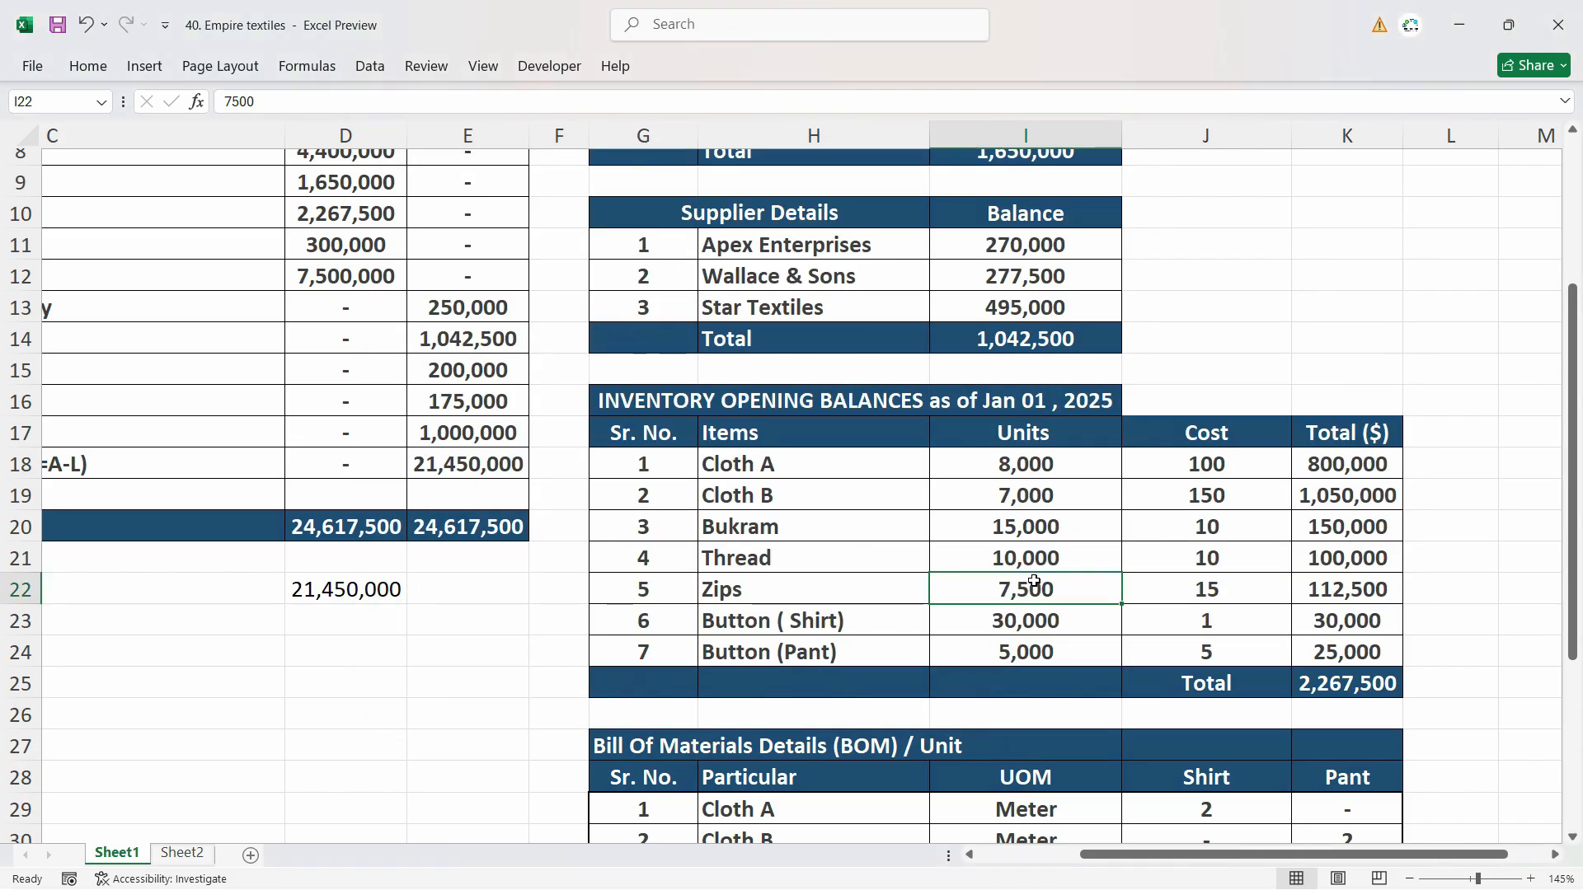
key(alt+Tab)
key(Tab)
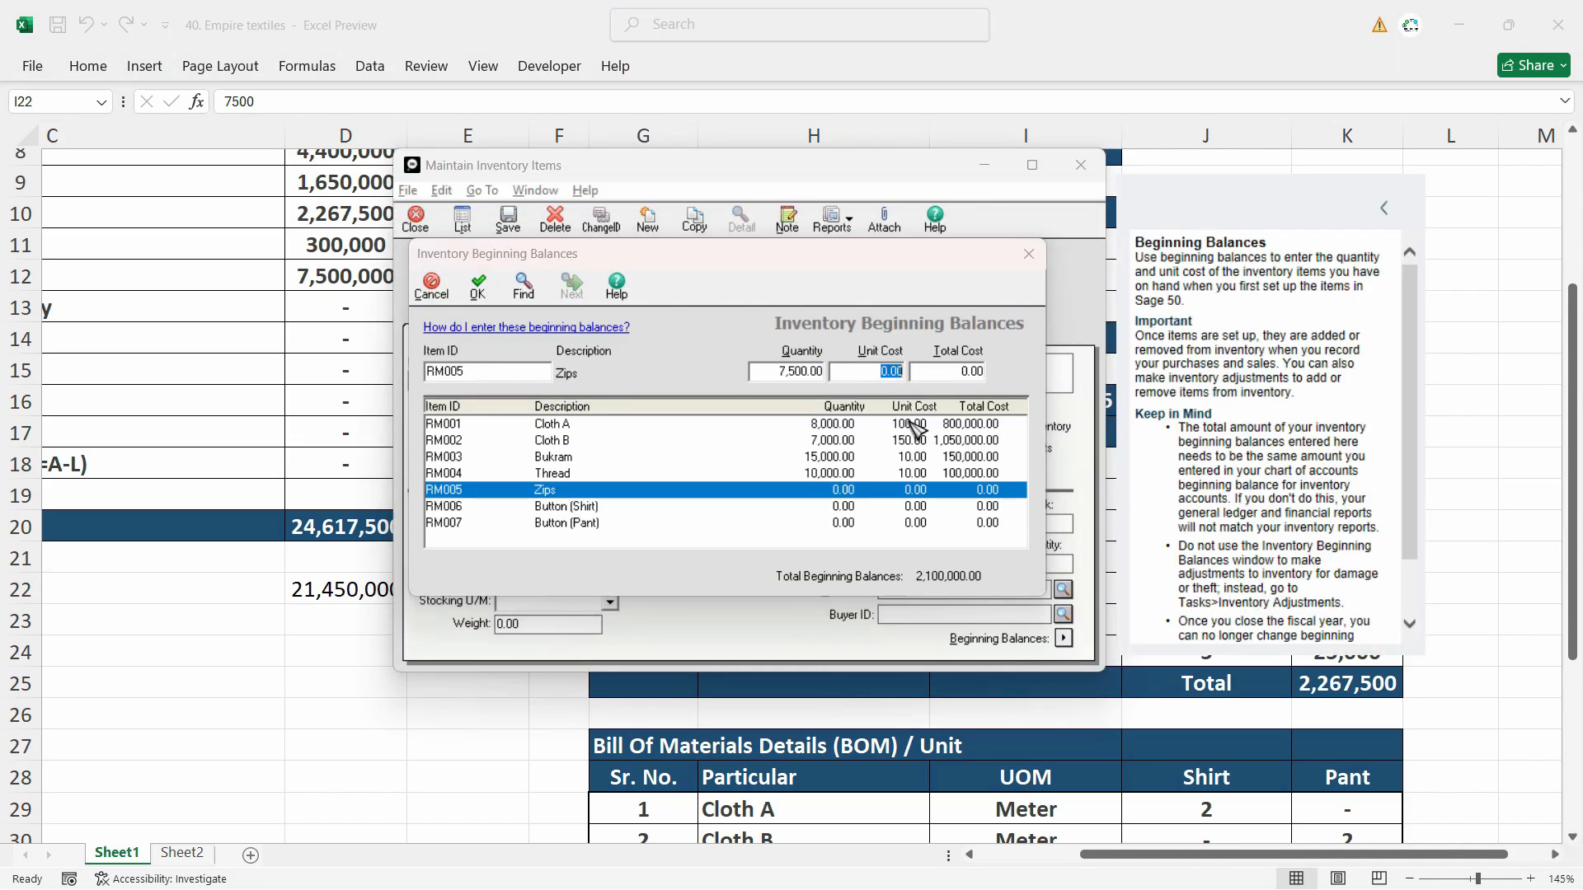
Set Zips' beginning balance unit cost to 15 from the Excel table and record the line
key(alt+Tab)
click(1203, 591)
key(alt+Tab)
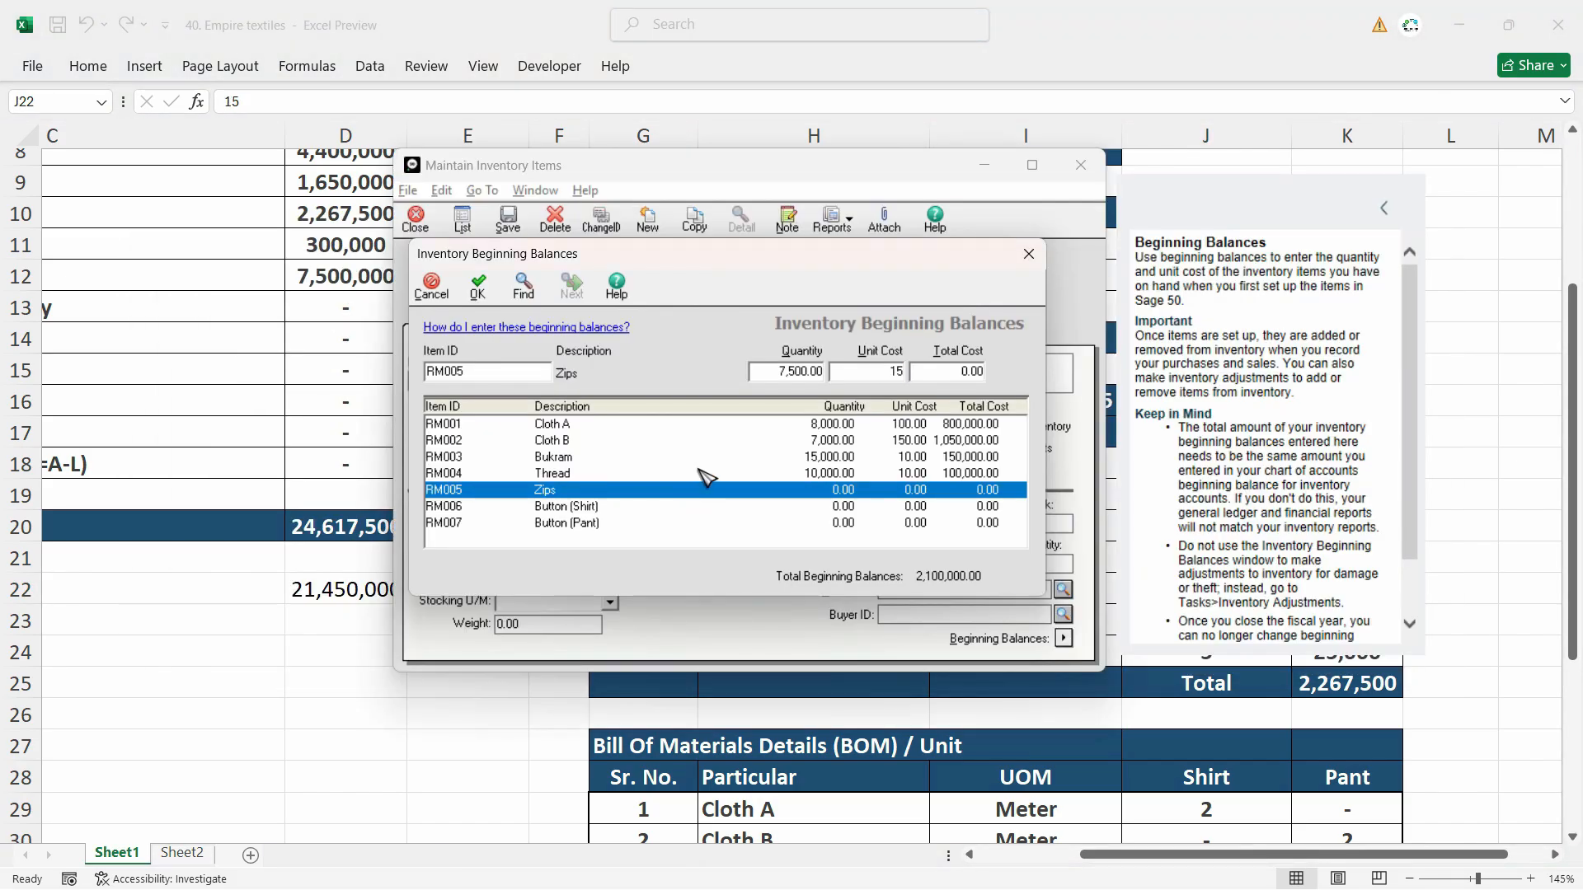
key(Tab)
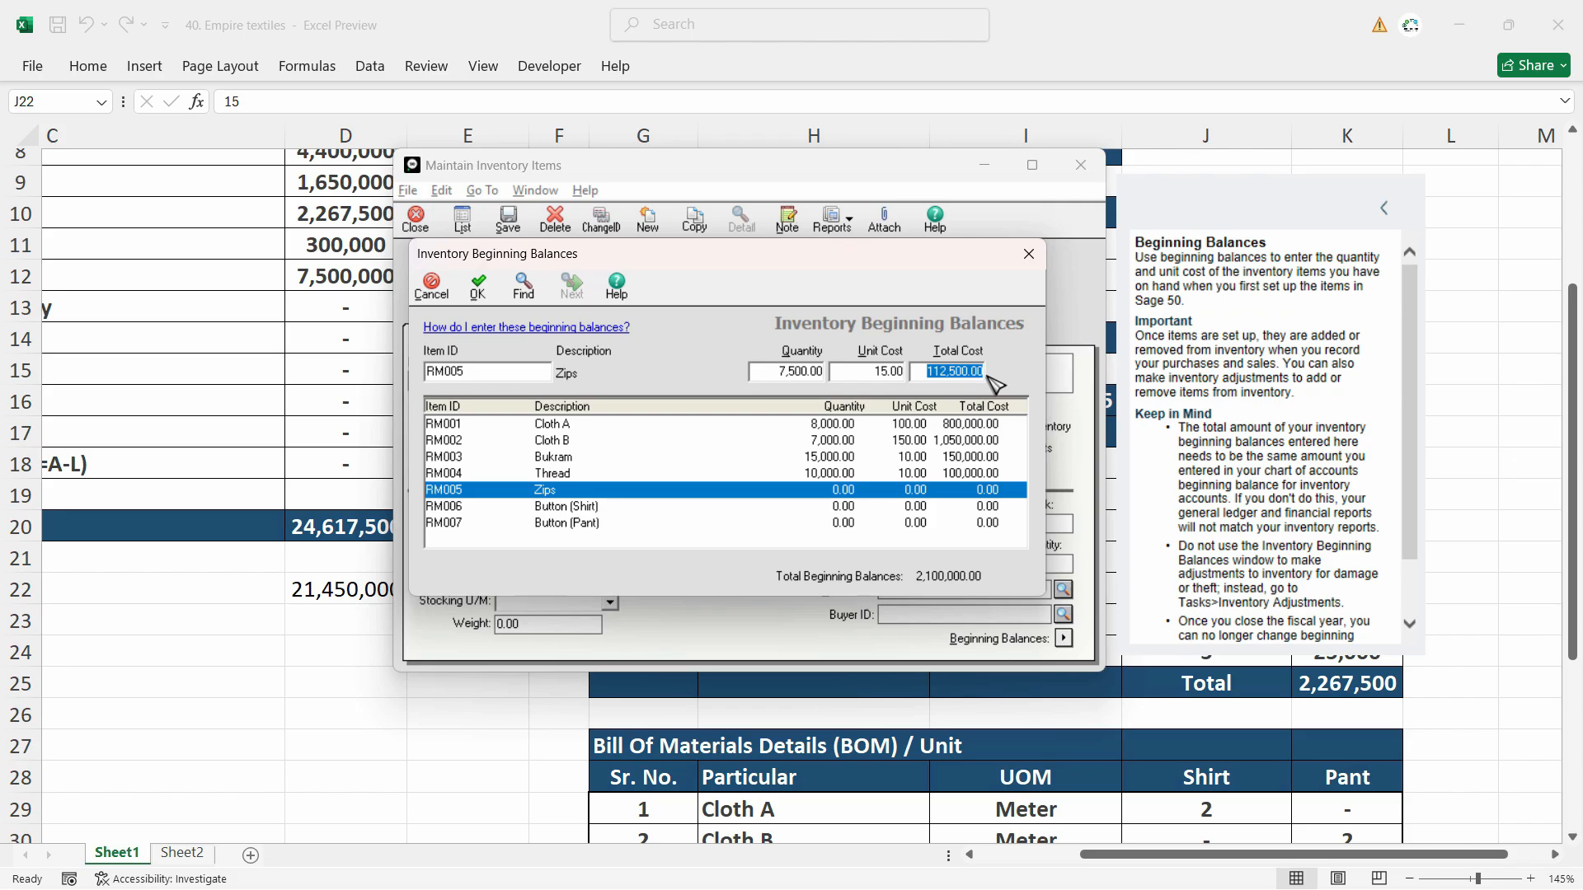
key(Tab)
Look up Button (Shirt)'s units in the Excel table and enter 30,000 as its beginning balance quantity
key(alt+Tab)
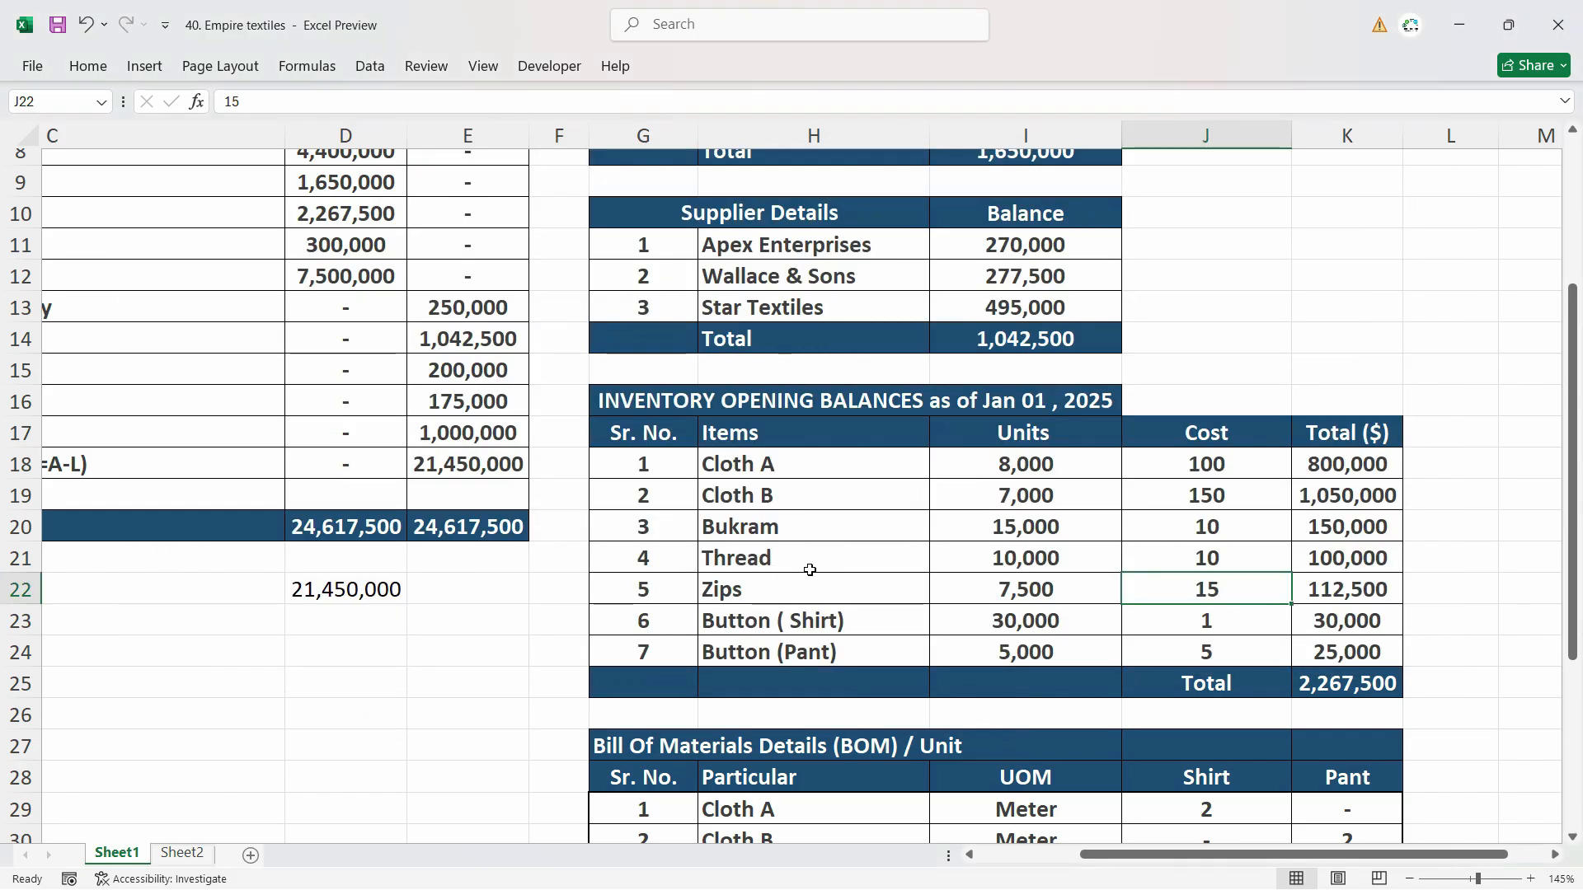
click(1084, 633)
key(alt+Tab)
key(Tab)
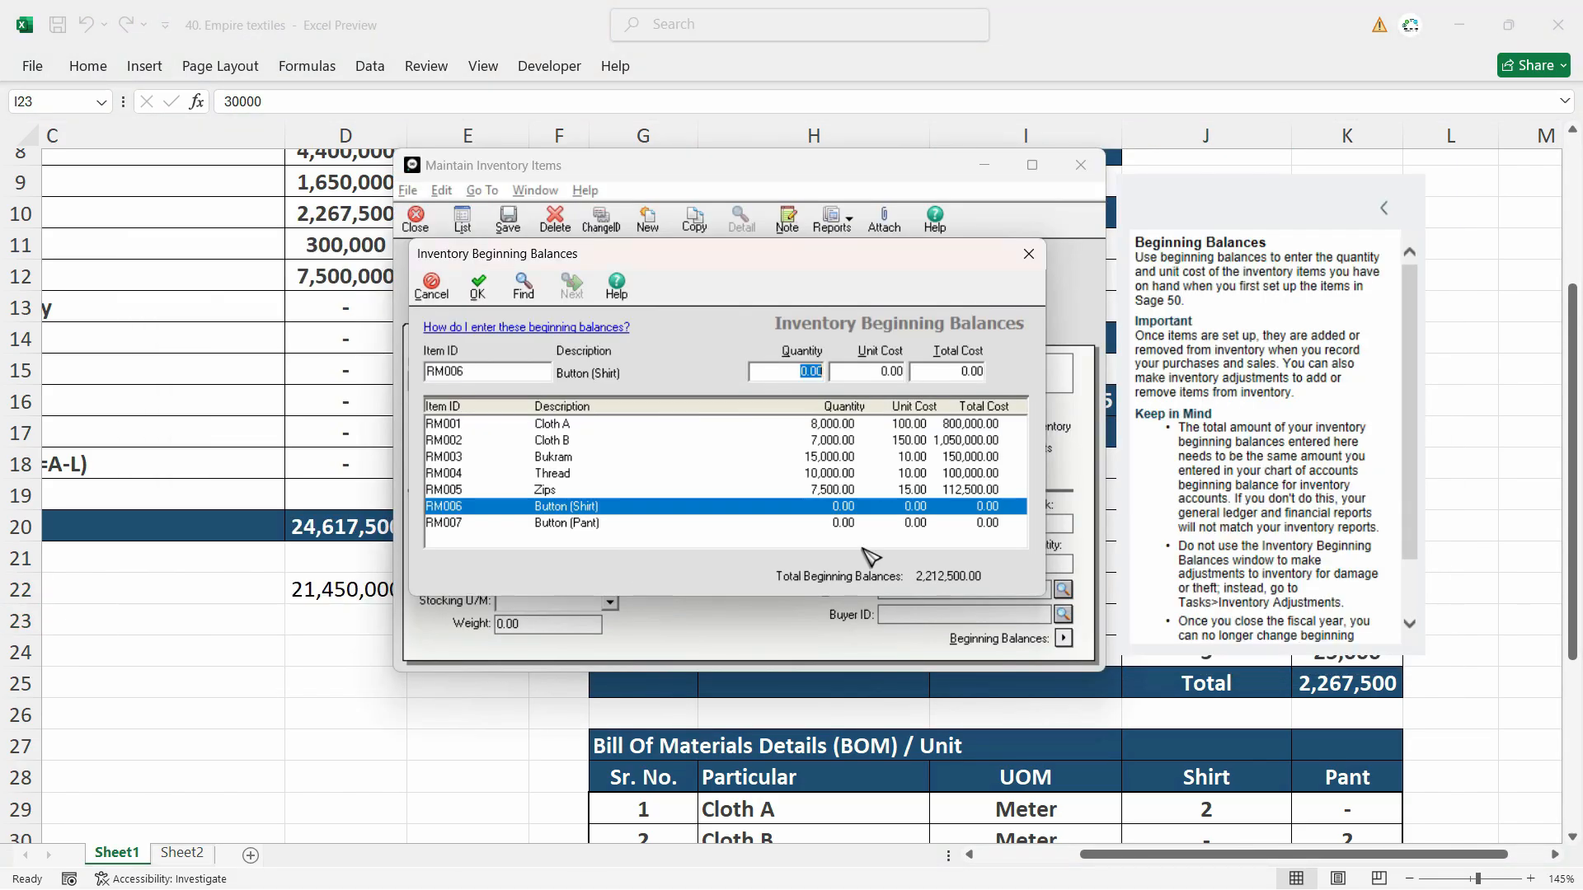
text(30,000)
key(Tab)
Set Button (Shirt)'s beginning balance unit cost to 1 from the Excel table
key(alt+Tab)
click(1206, 623)
key(alt+Tab)
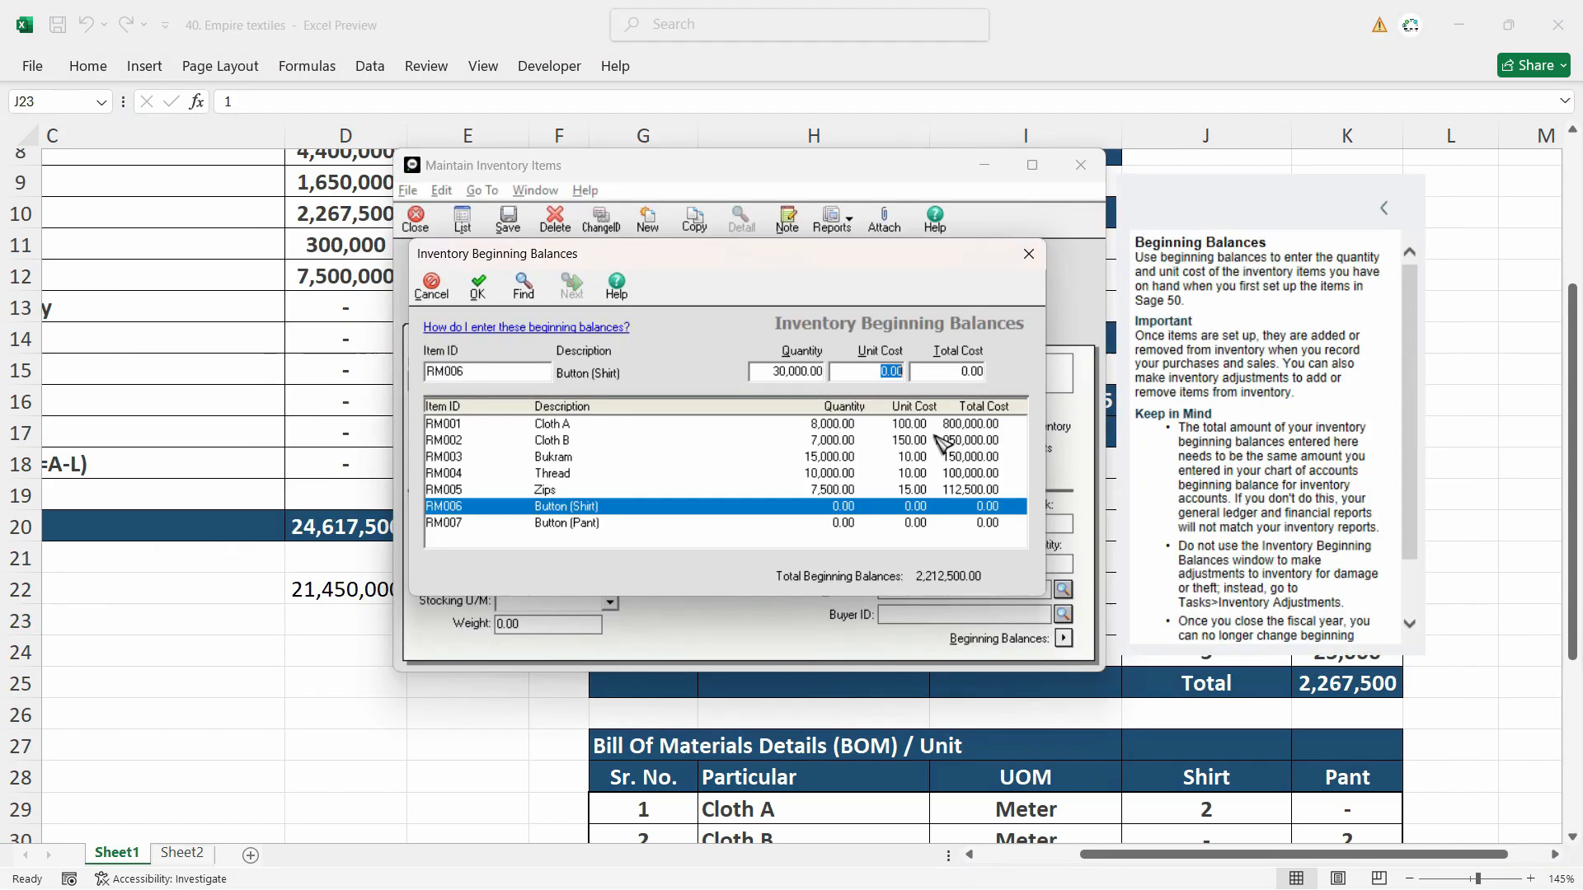
text(1)
key(Tab)
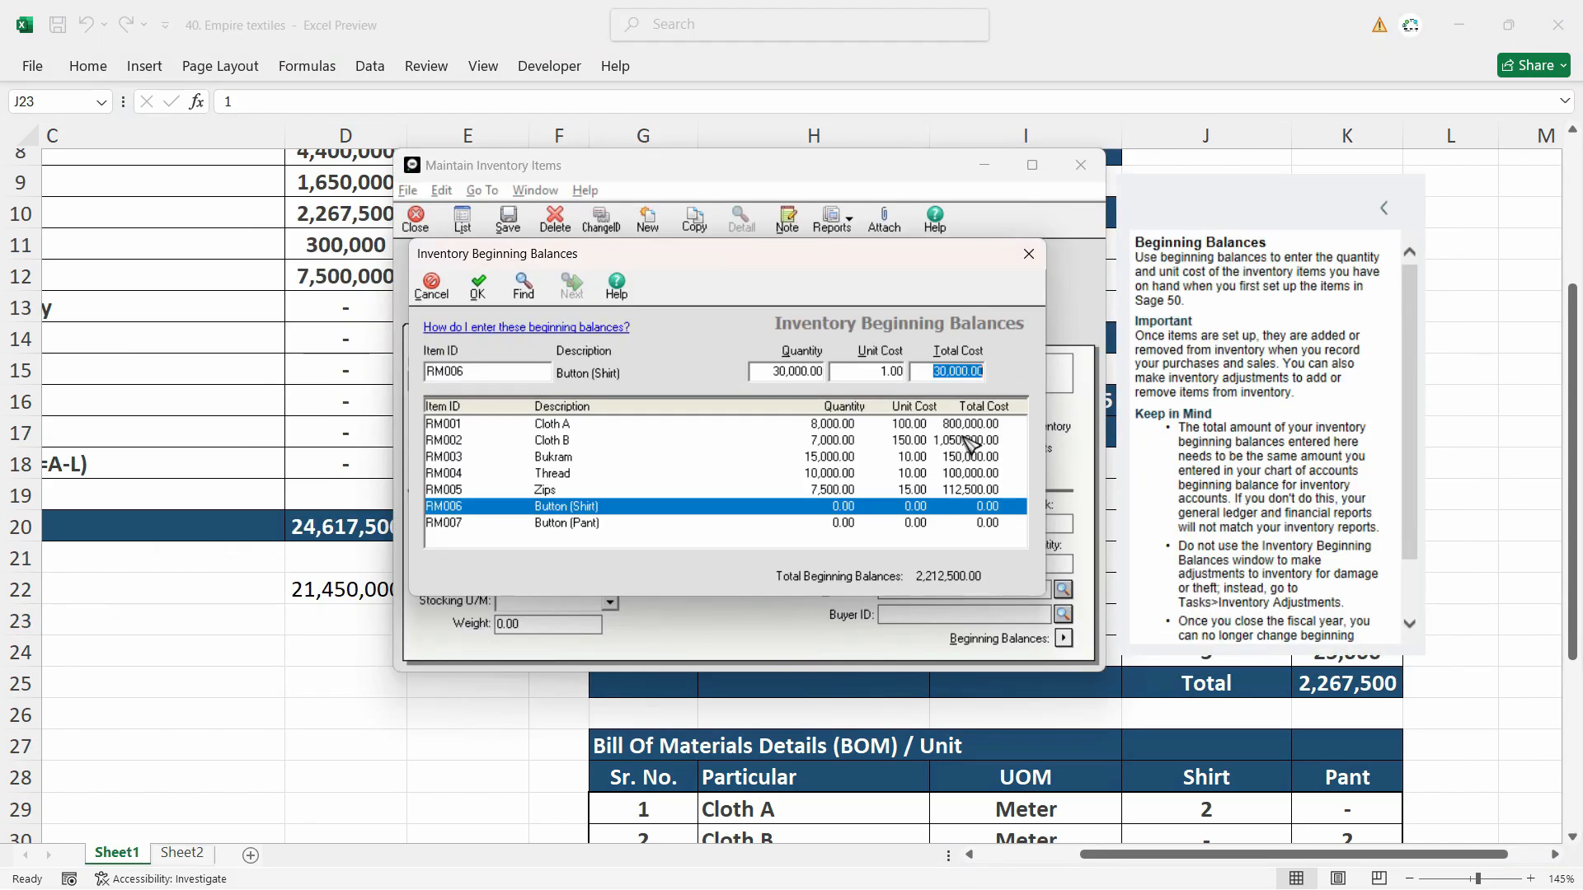
Select Button (Pant) and enter its beginning balance quantity of 5,000 from the Excel table
click(915, 523)
key(alt+Tab)
click(1088, 656)
key(alt+Tab)
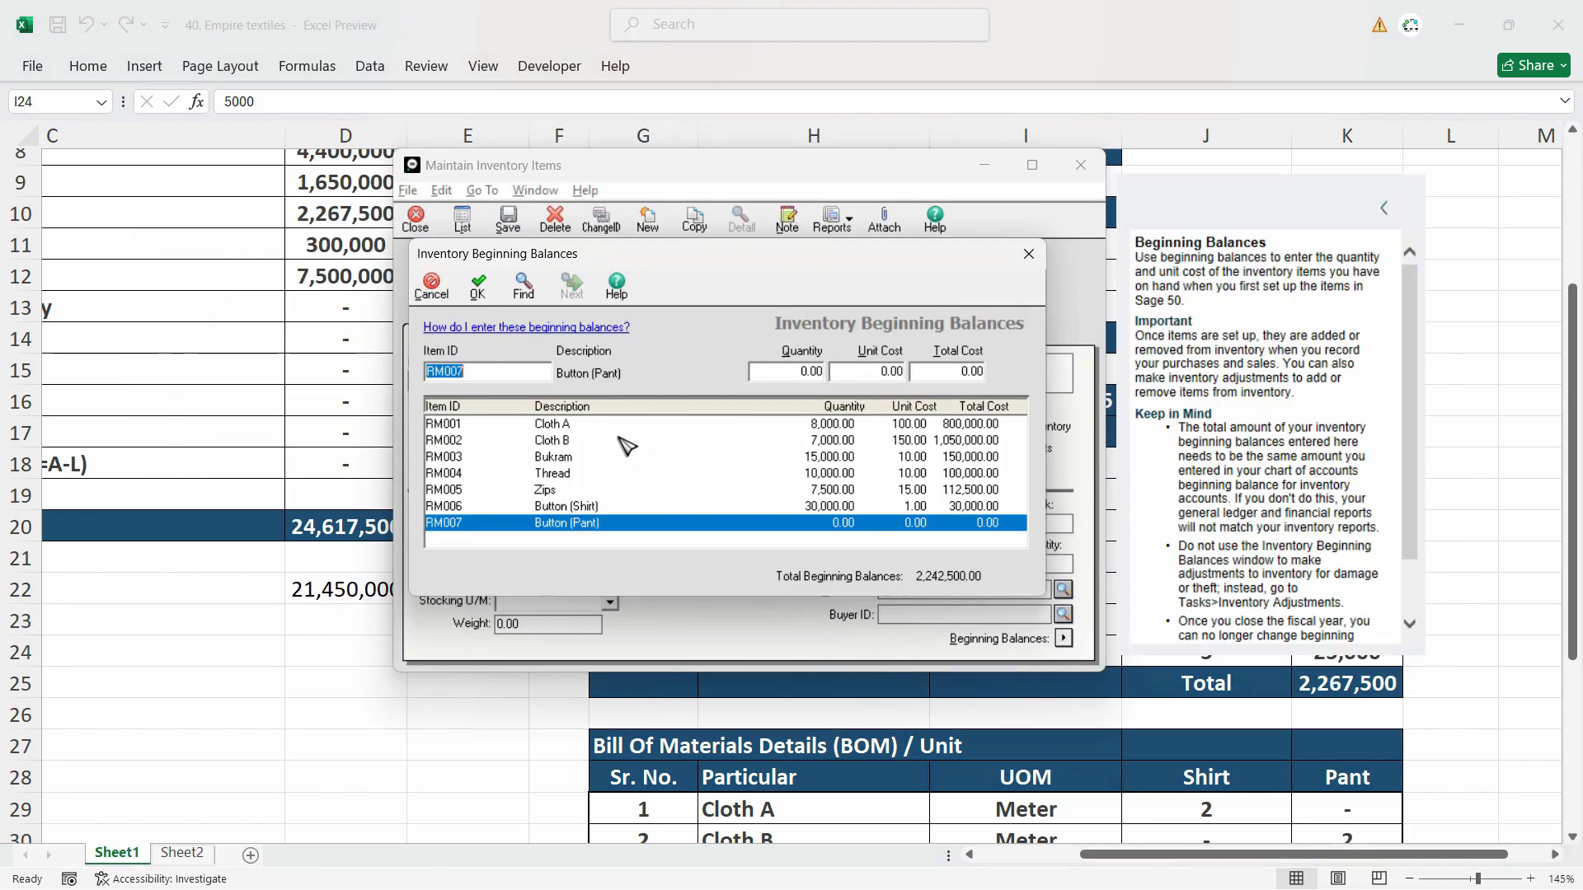
key(Tab)
key(Tab)
Set Button (Pant)'s beginning balance unit cost to 5 from the Excel table and record the line
key(alt+Tab)
click(1169, 653)
key(alt+Tab)
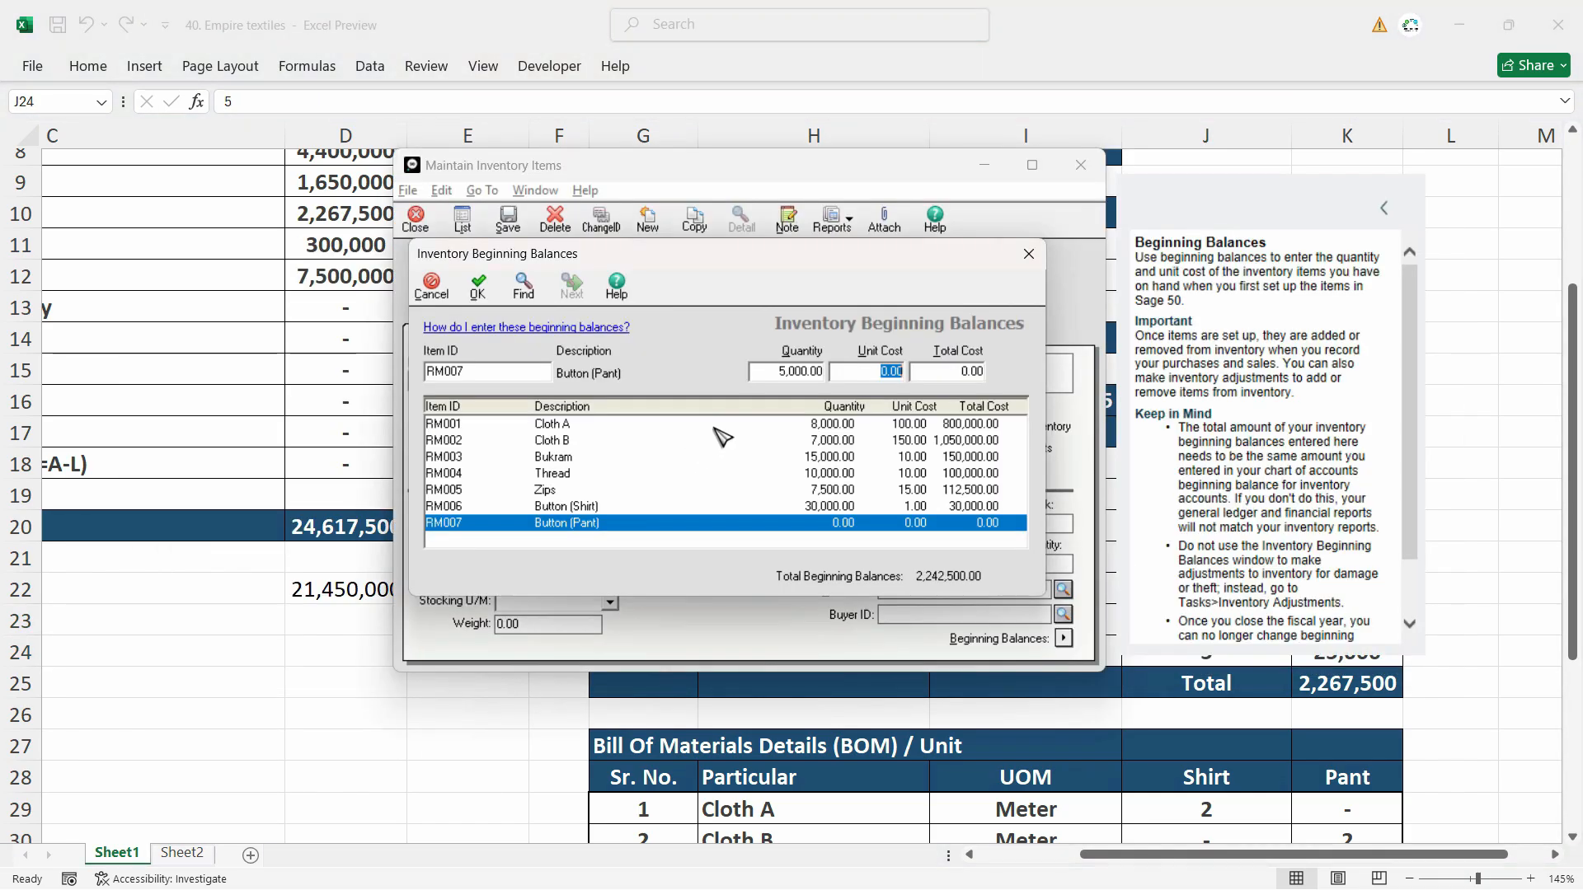
text(5)
key(Tab)
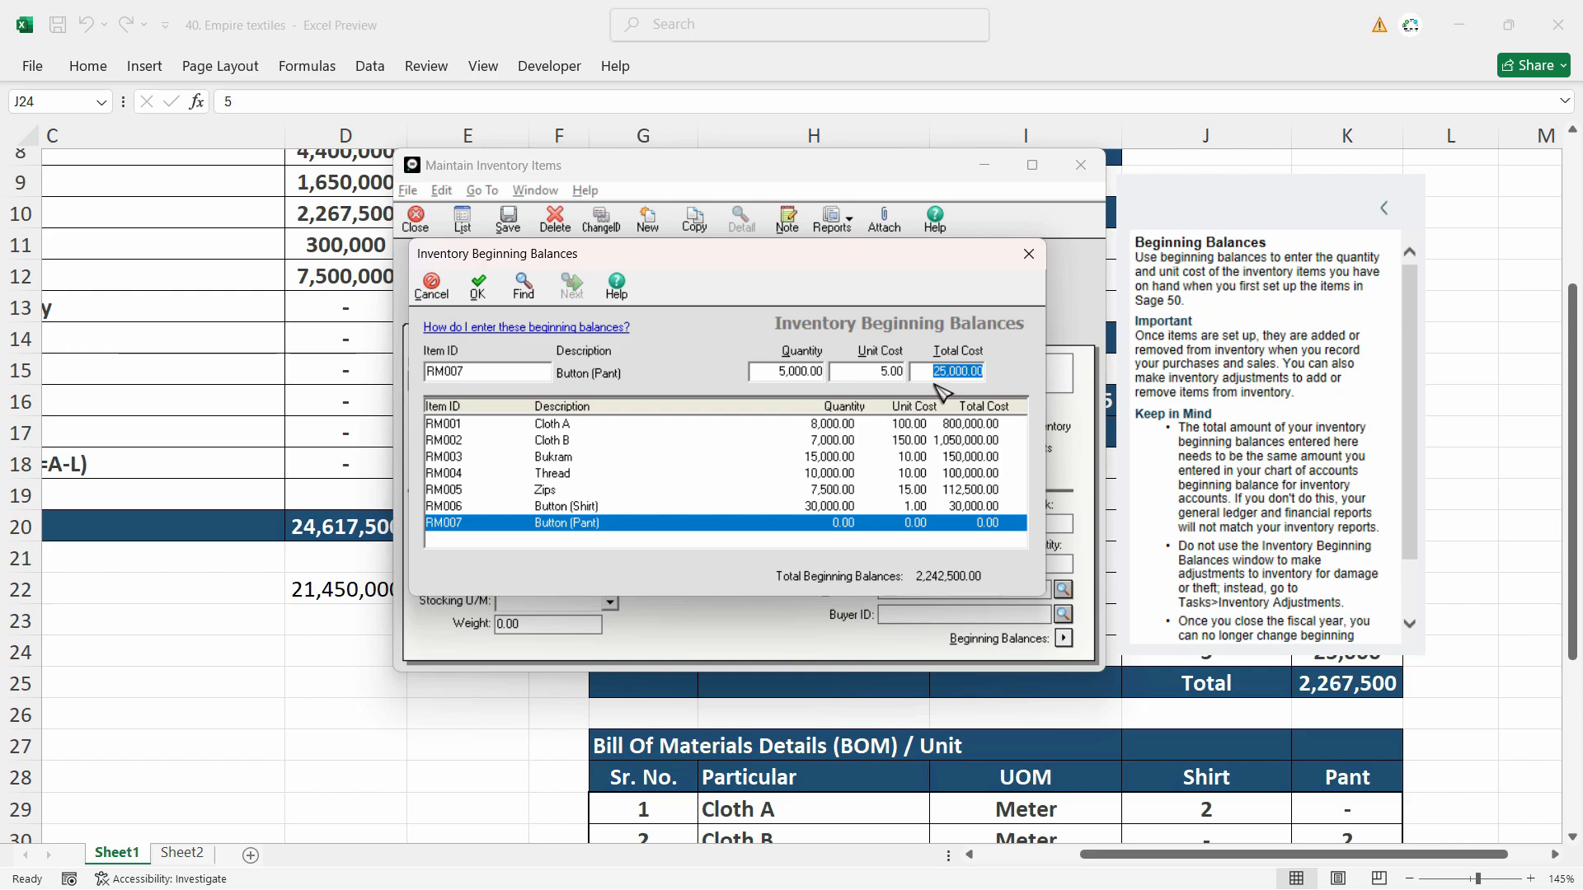
key(Tab)
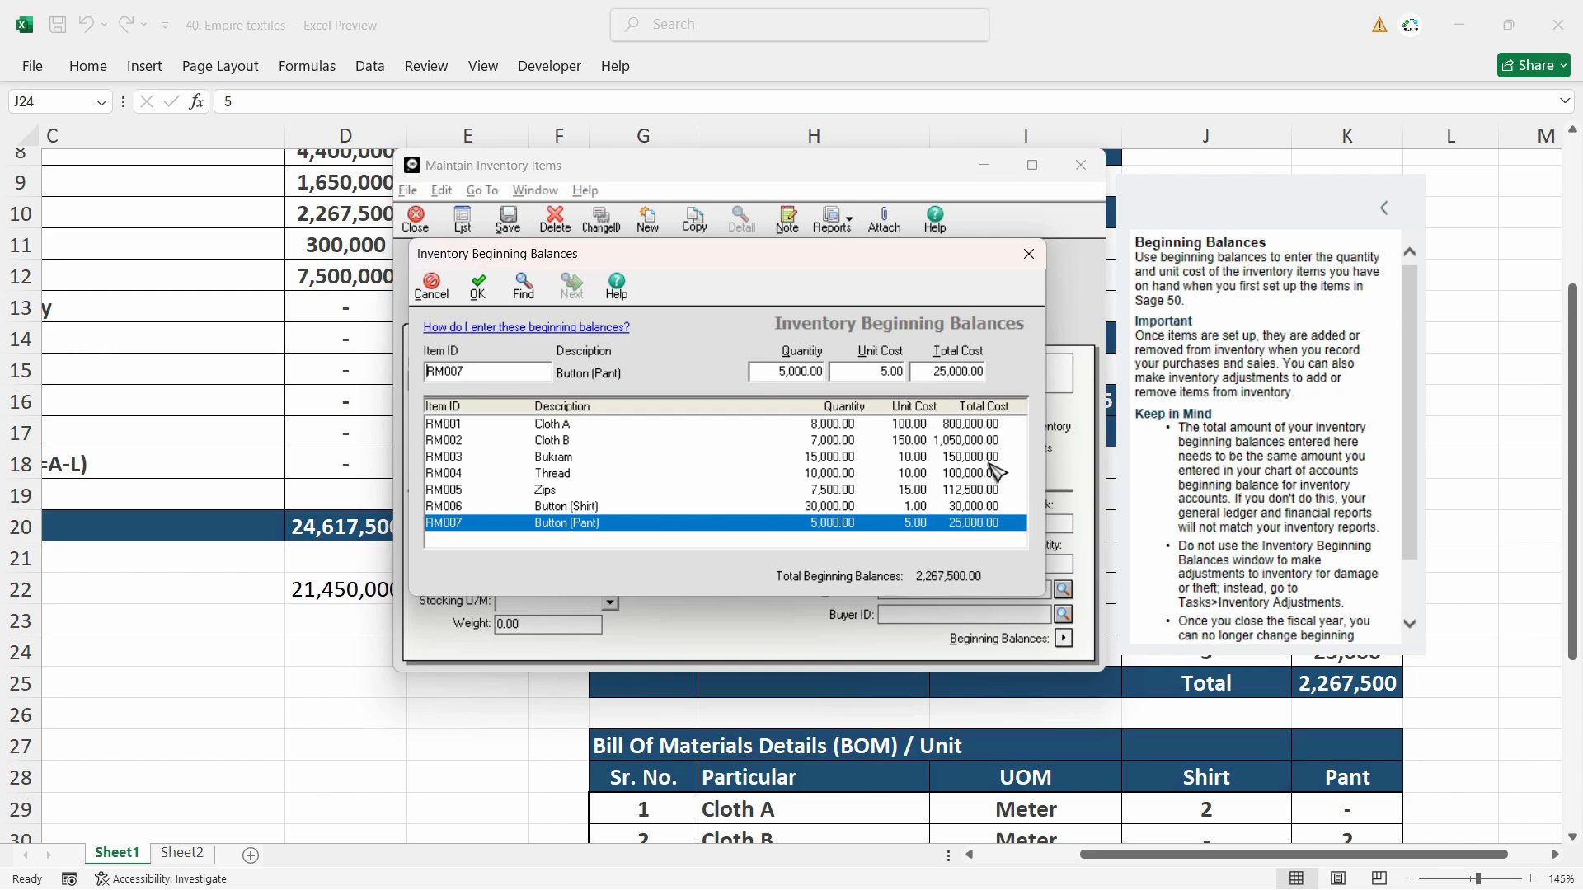
Compare the total beginning balances with the Excel inventory total, and save the beginning balances
key(alt+Tab)
drag(1327, 473, 1328, 692)
click(1373, 696)
key(alt+Tab)
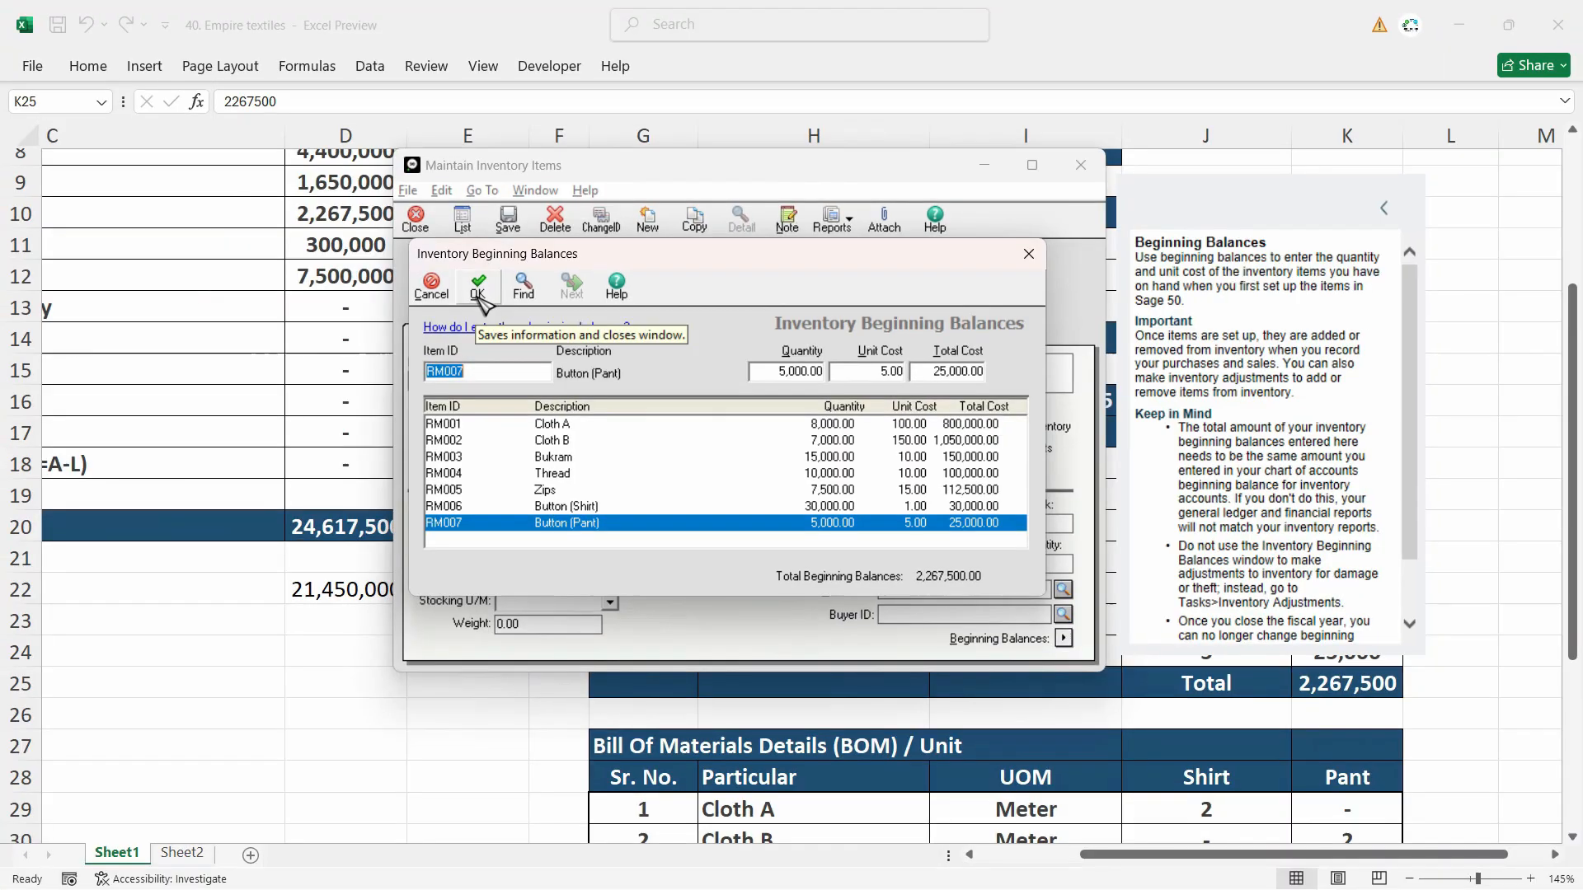
click(480, 290)
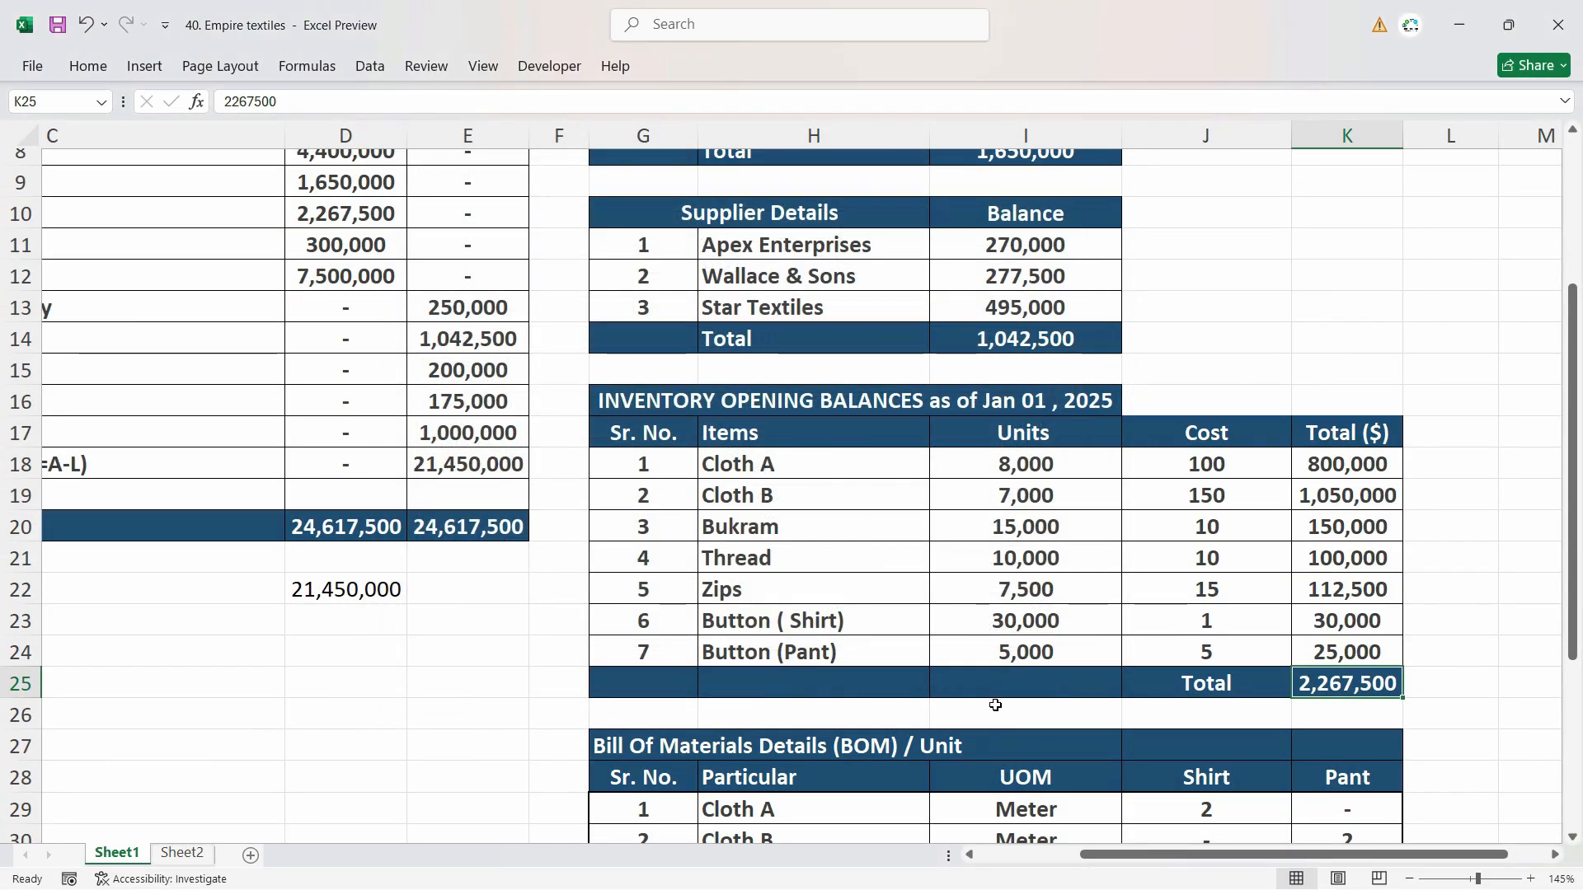
Review the item names in the Excel inventory table and refresh the Inventory & Services page in Sage 50
drag(736, 466, 737, 652)
click(1089, 825)
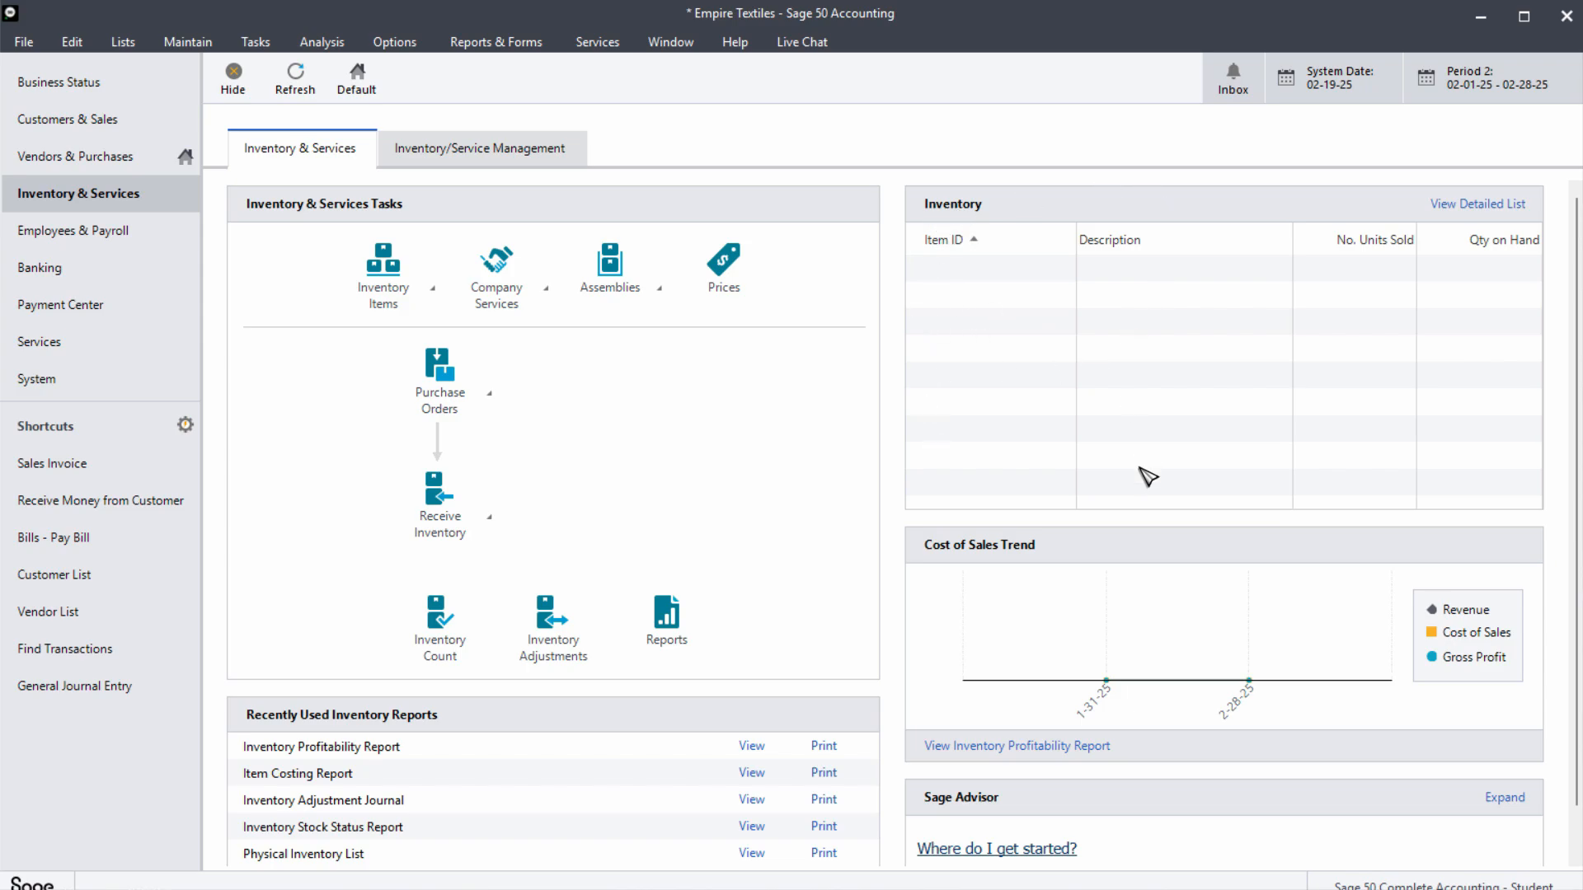
click(297, 83)
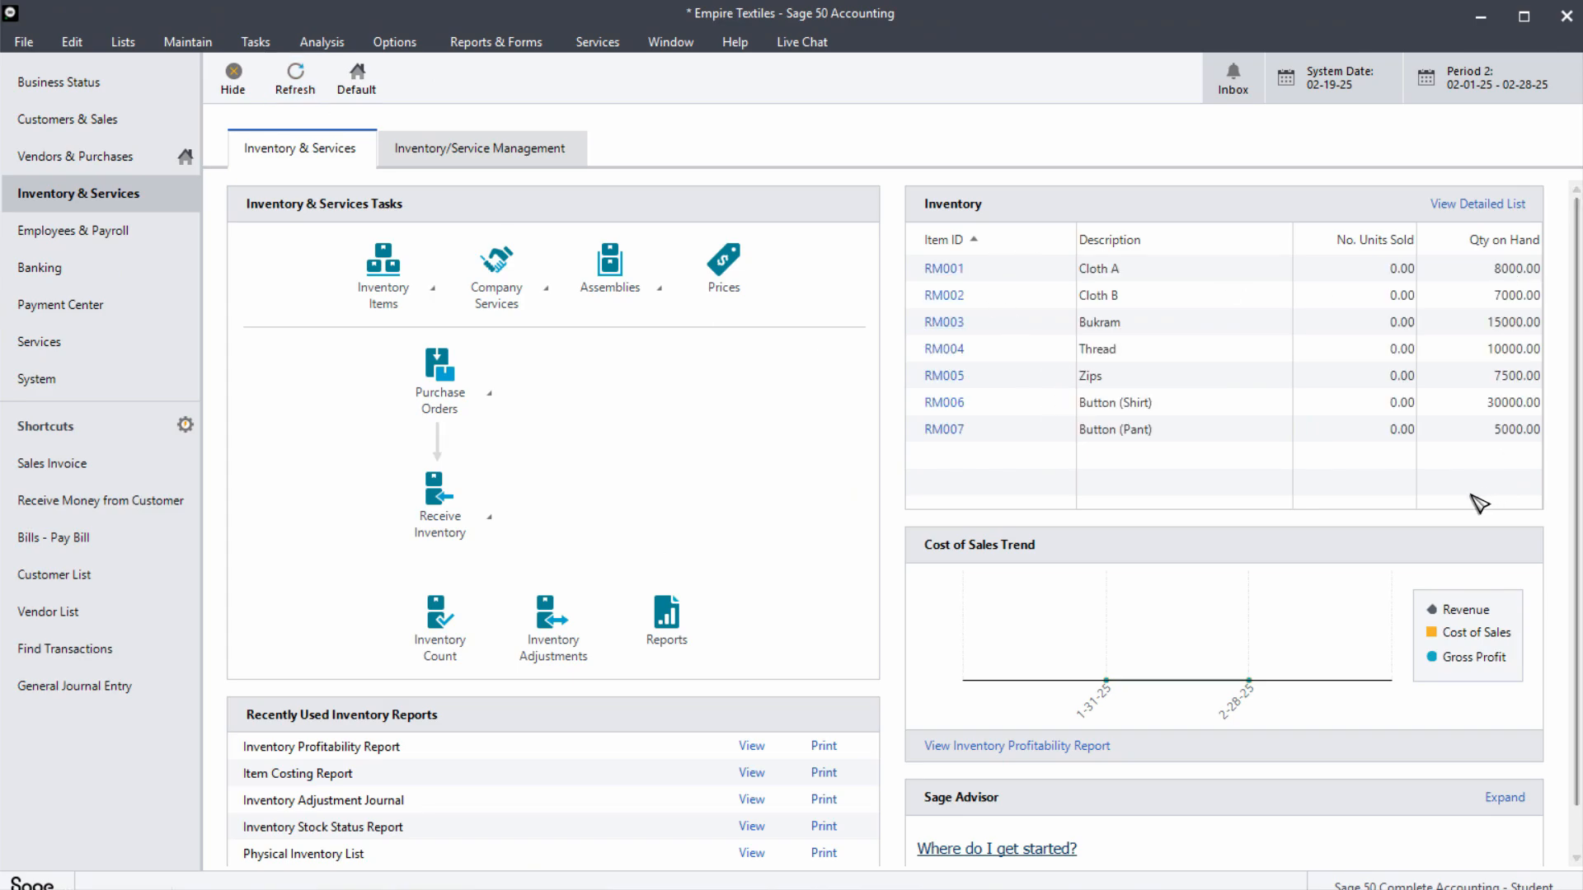
Open the list for viewing and editing inventory items and maximize its window
click(388, 284)
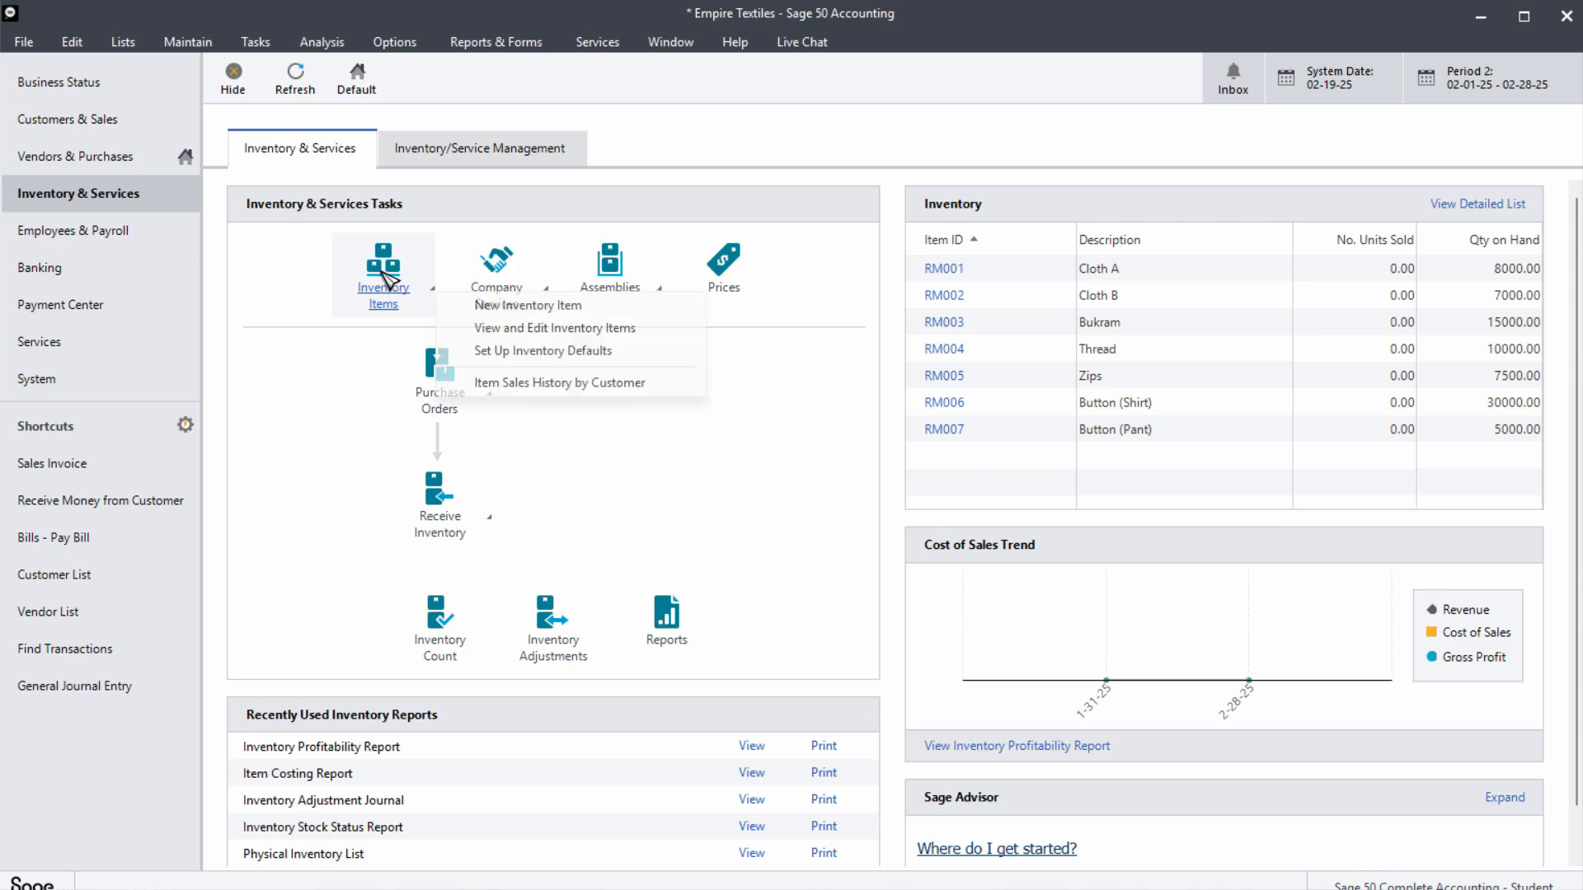
click(635, 329)
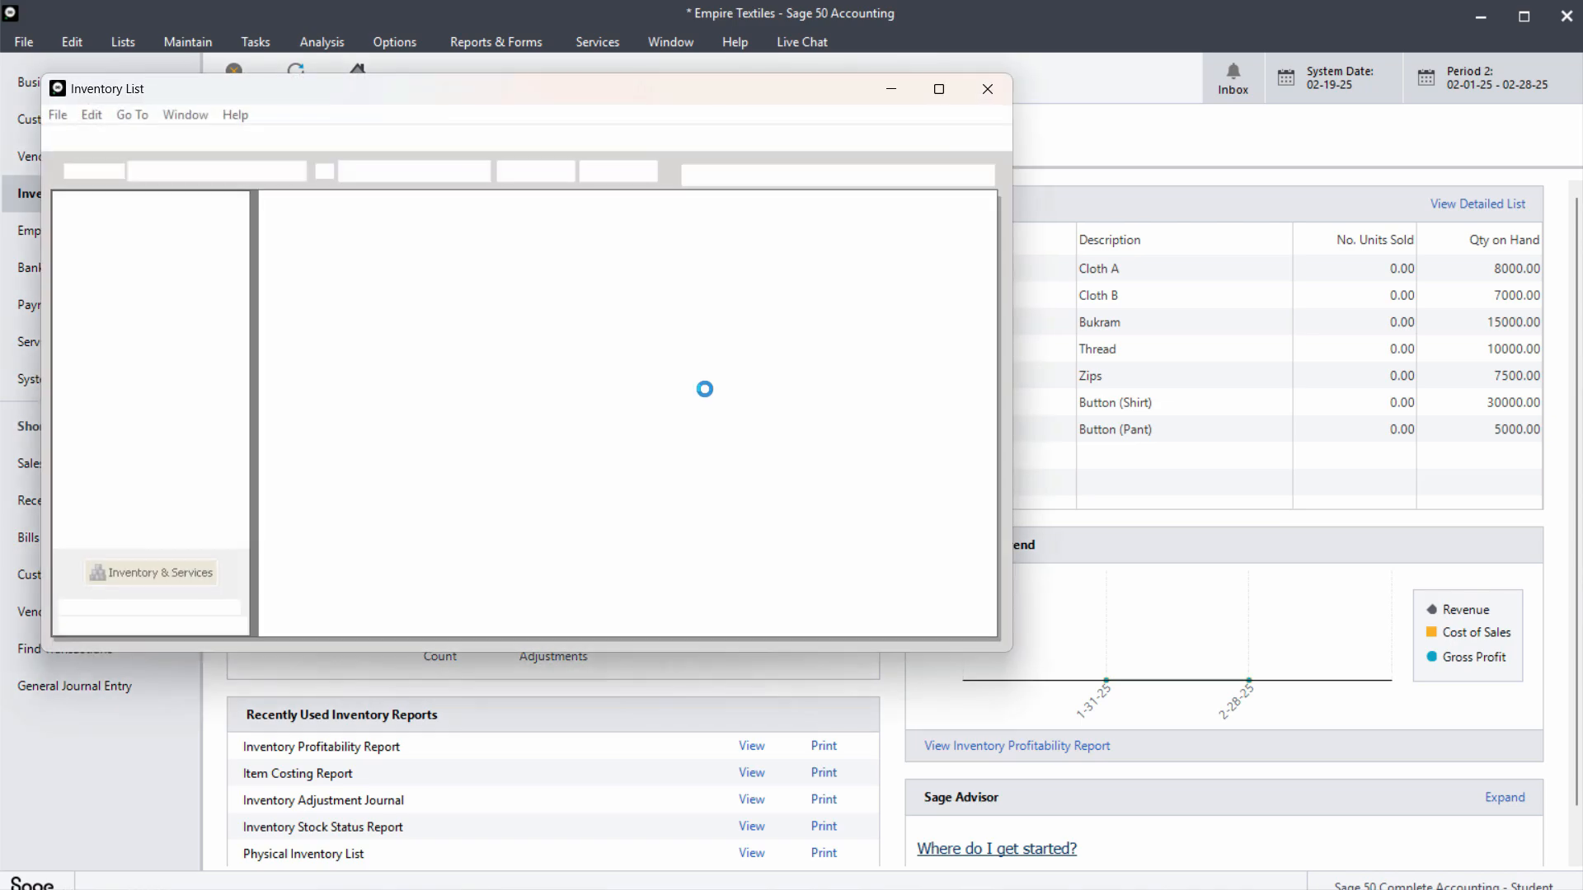
click(938, 88)
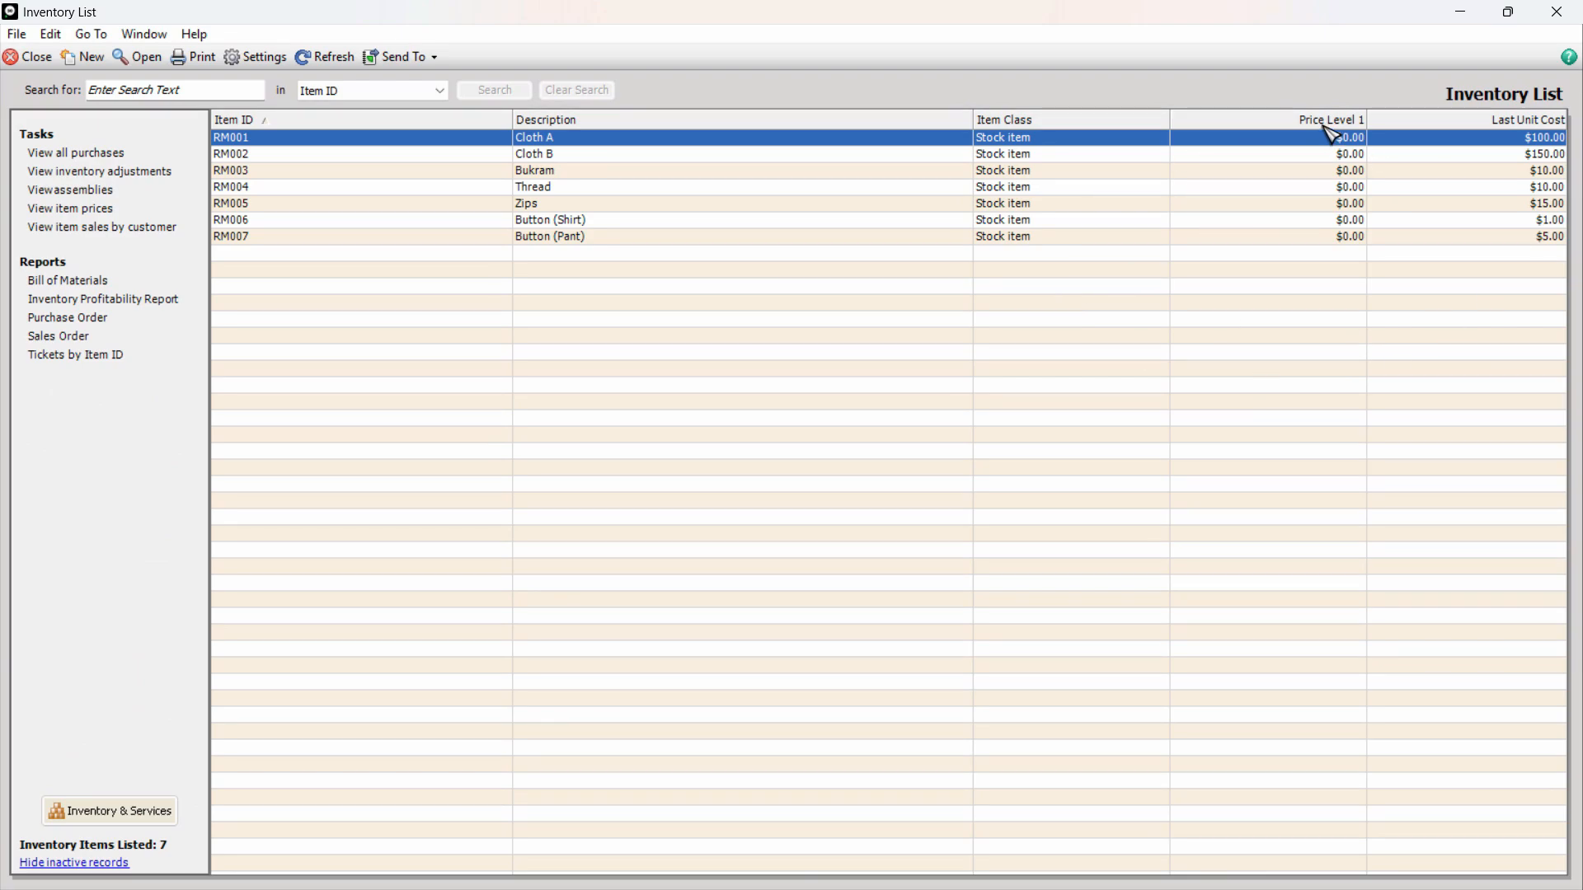
Open the Inventory List's column settings and remove Price Level 1 from the selected columns
right_click(1399, 128)
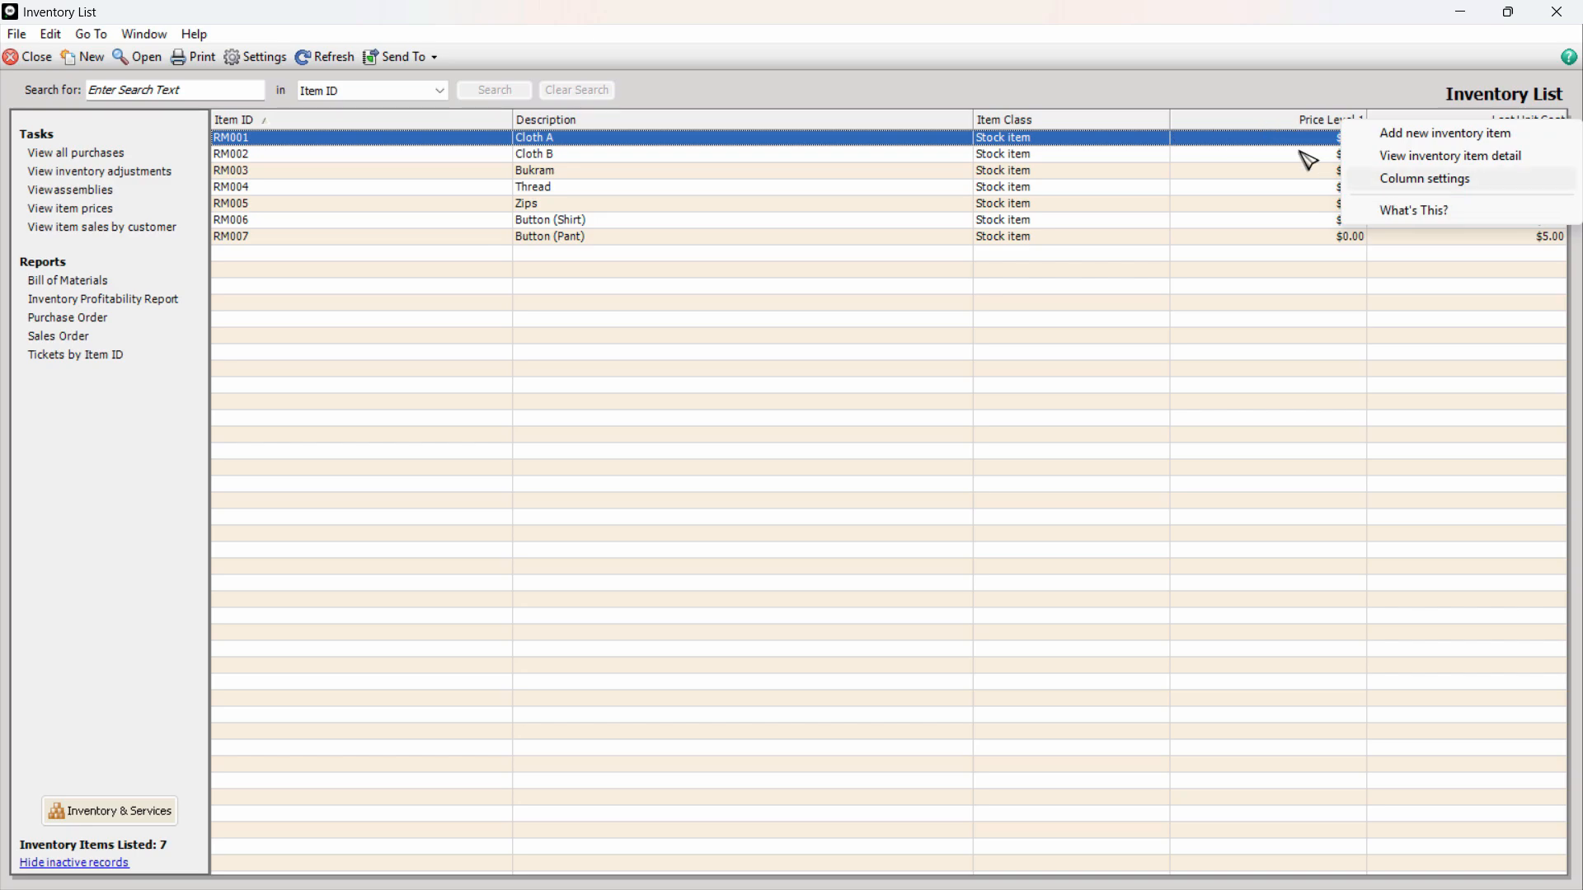
click(1422, 195)
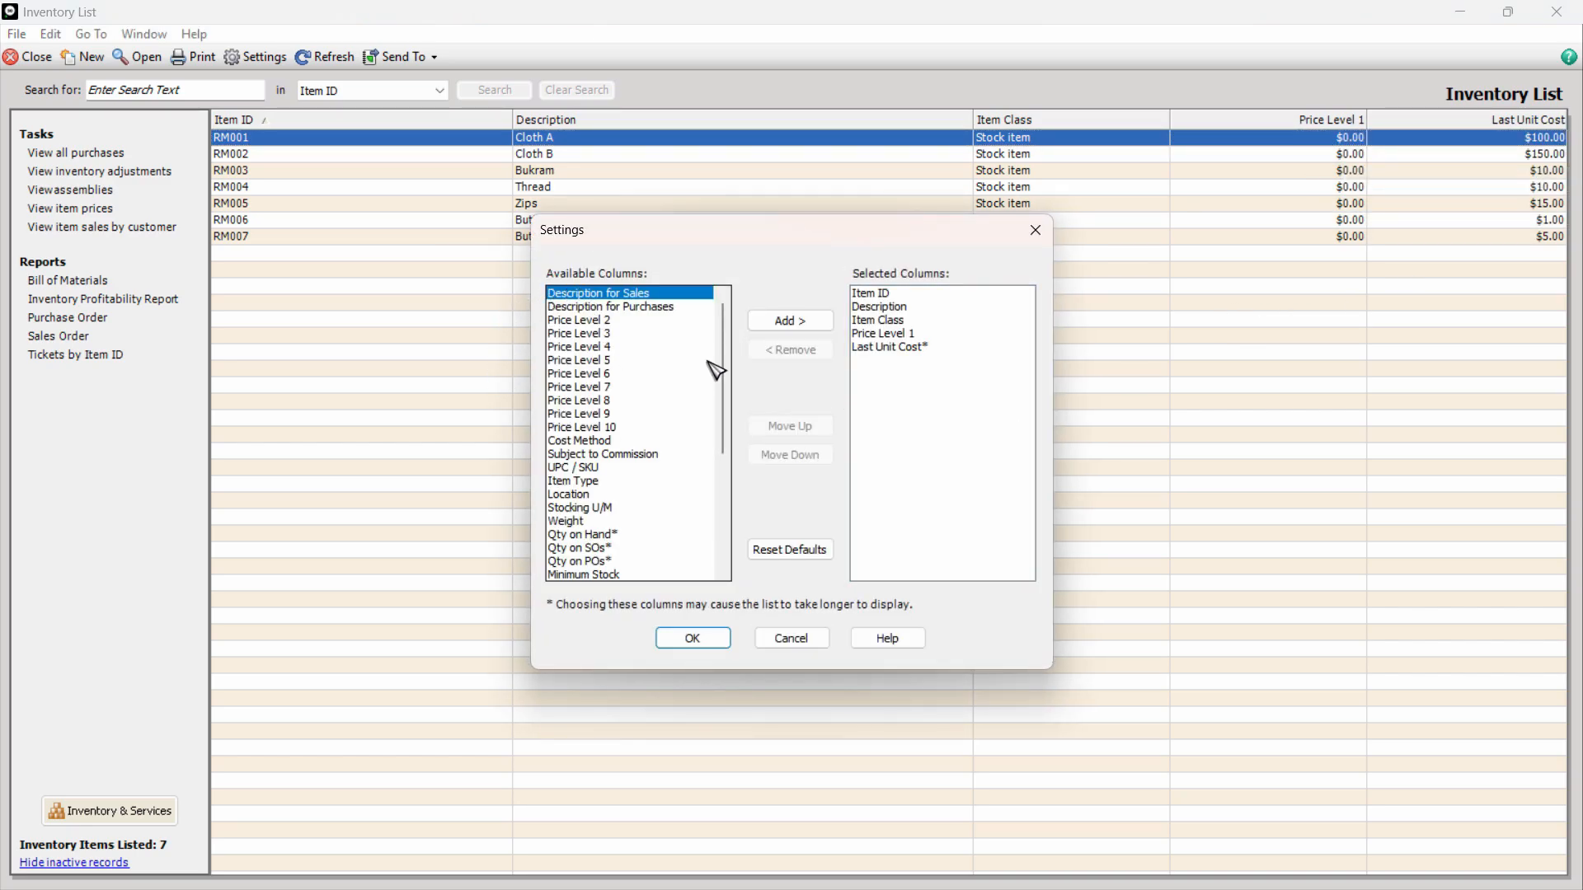
scroll(725, 417, down, 5)
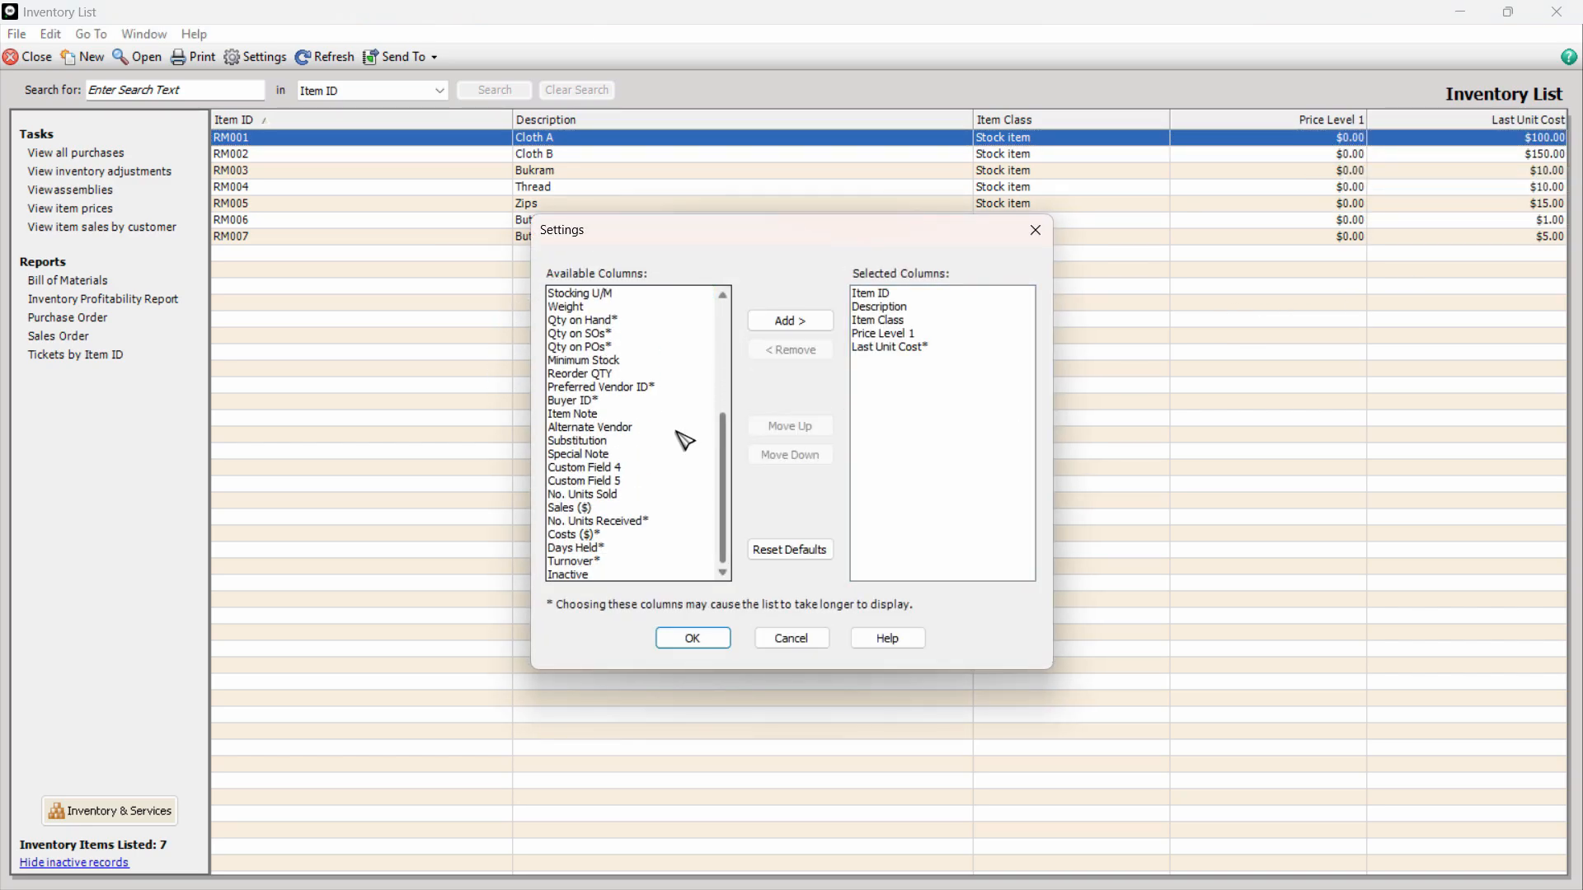
click(878, 335)
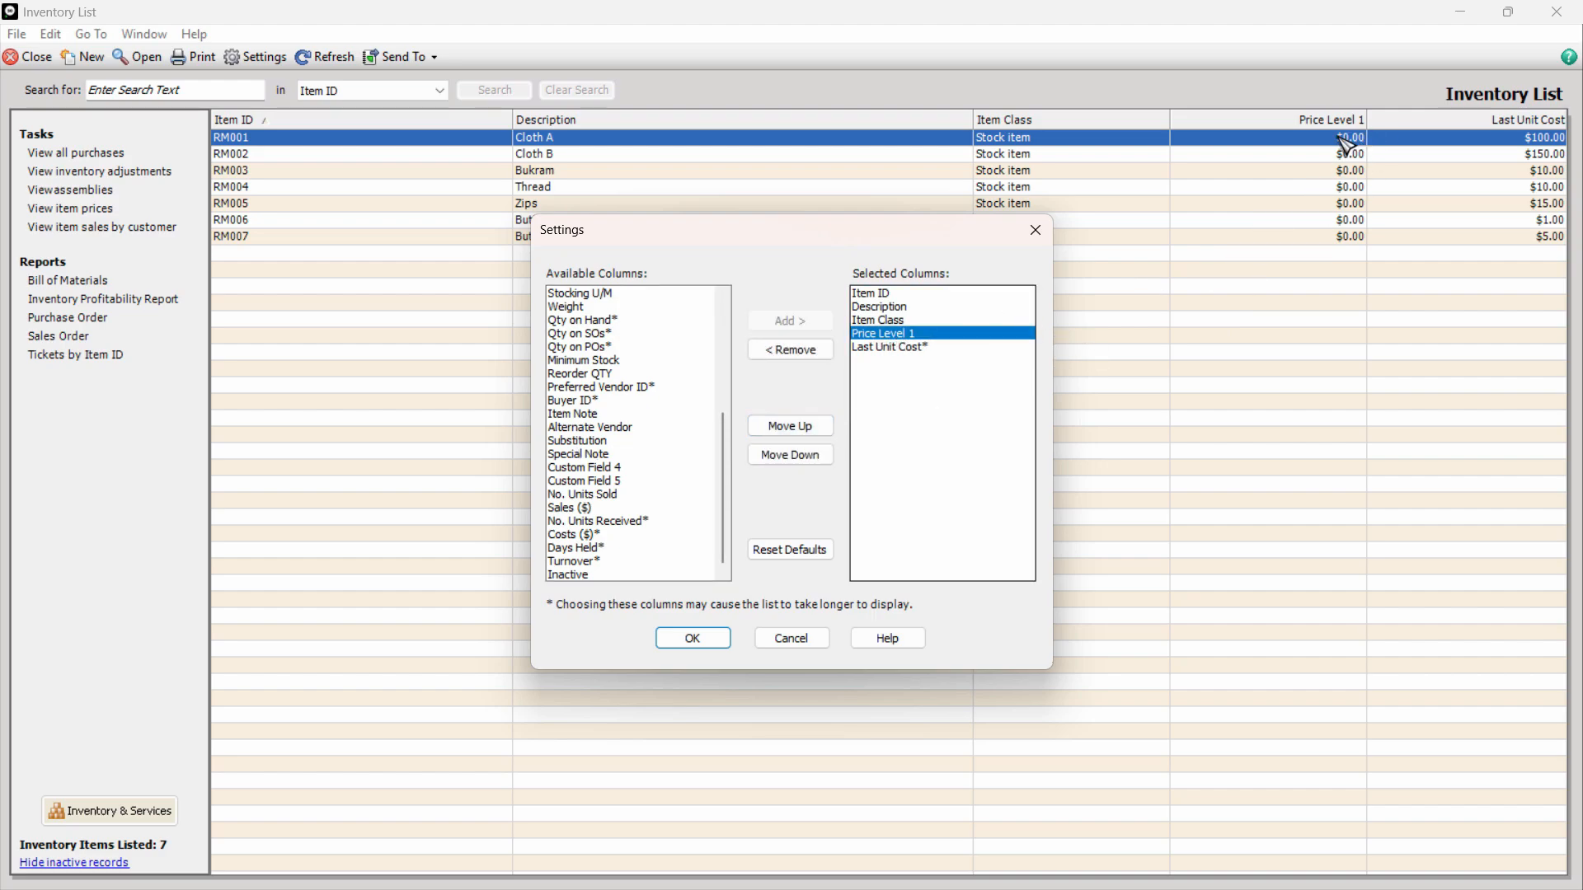
click(790, 350)
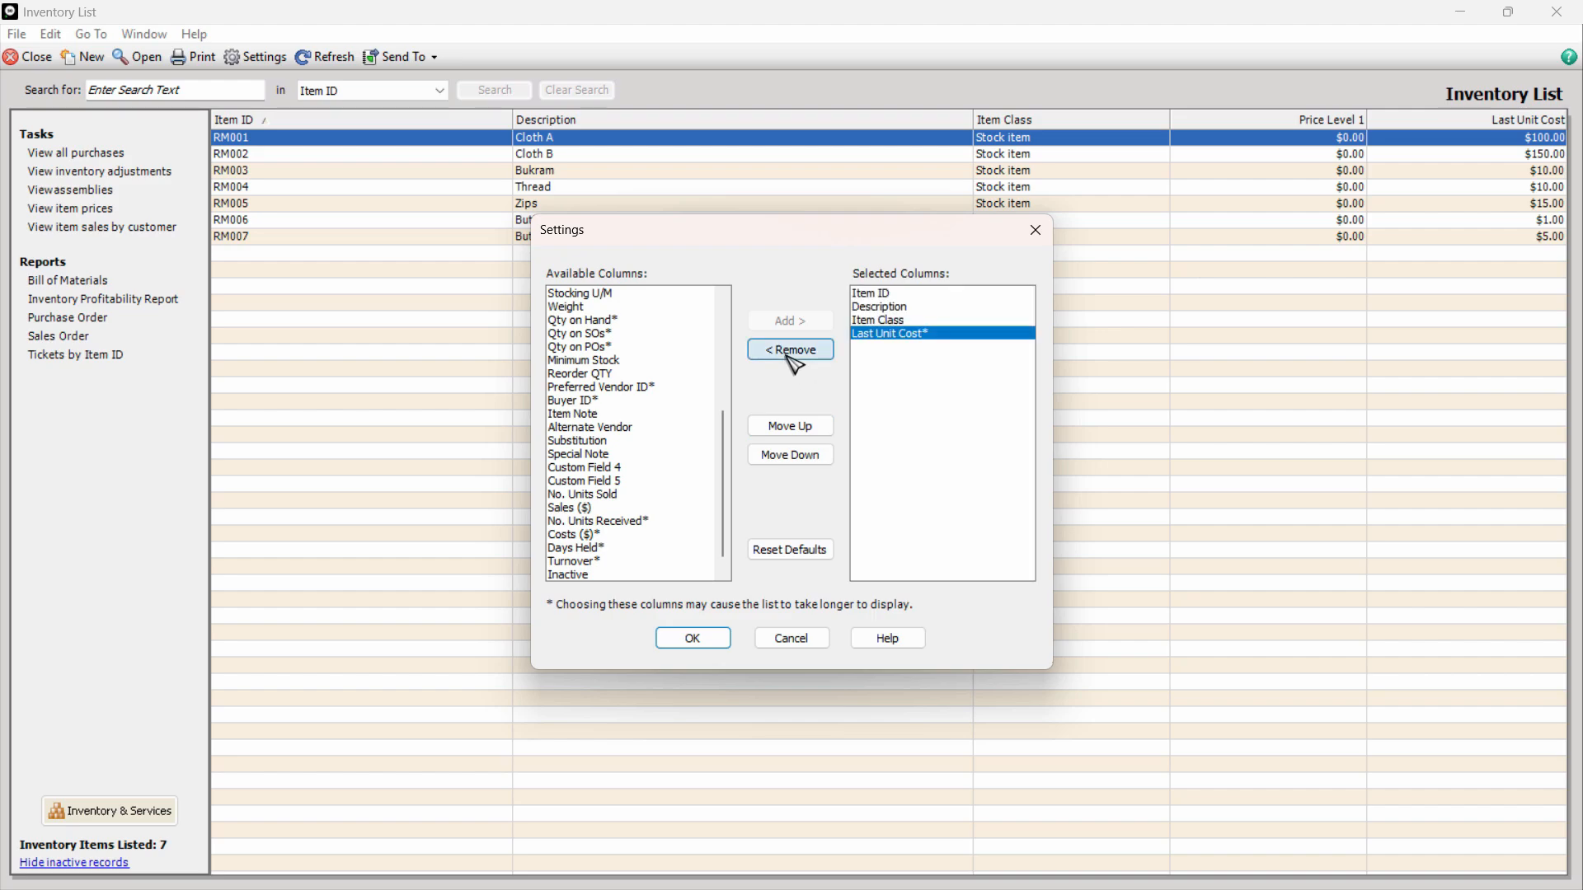
Add the Qty on Hand column to the Inventory List, apply the column settings, and close the list
scroll(626, 462, up, 4)
click(575, 496)
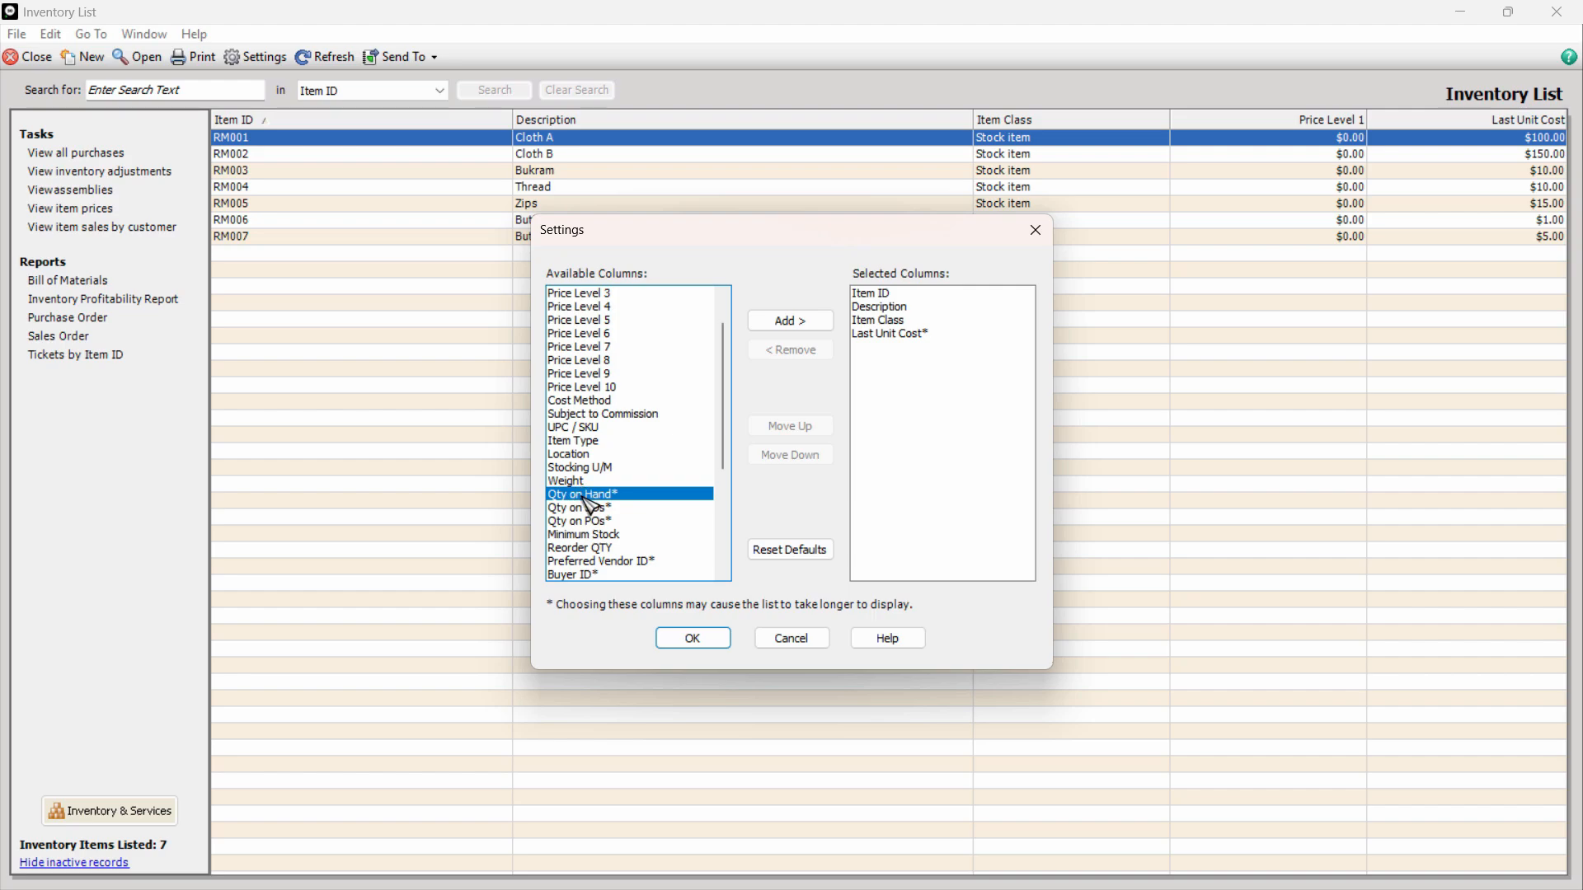
click(788, 323)
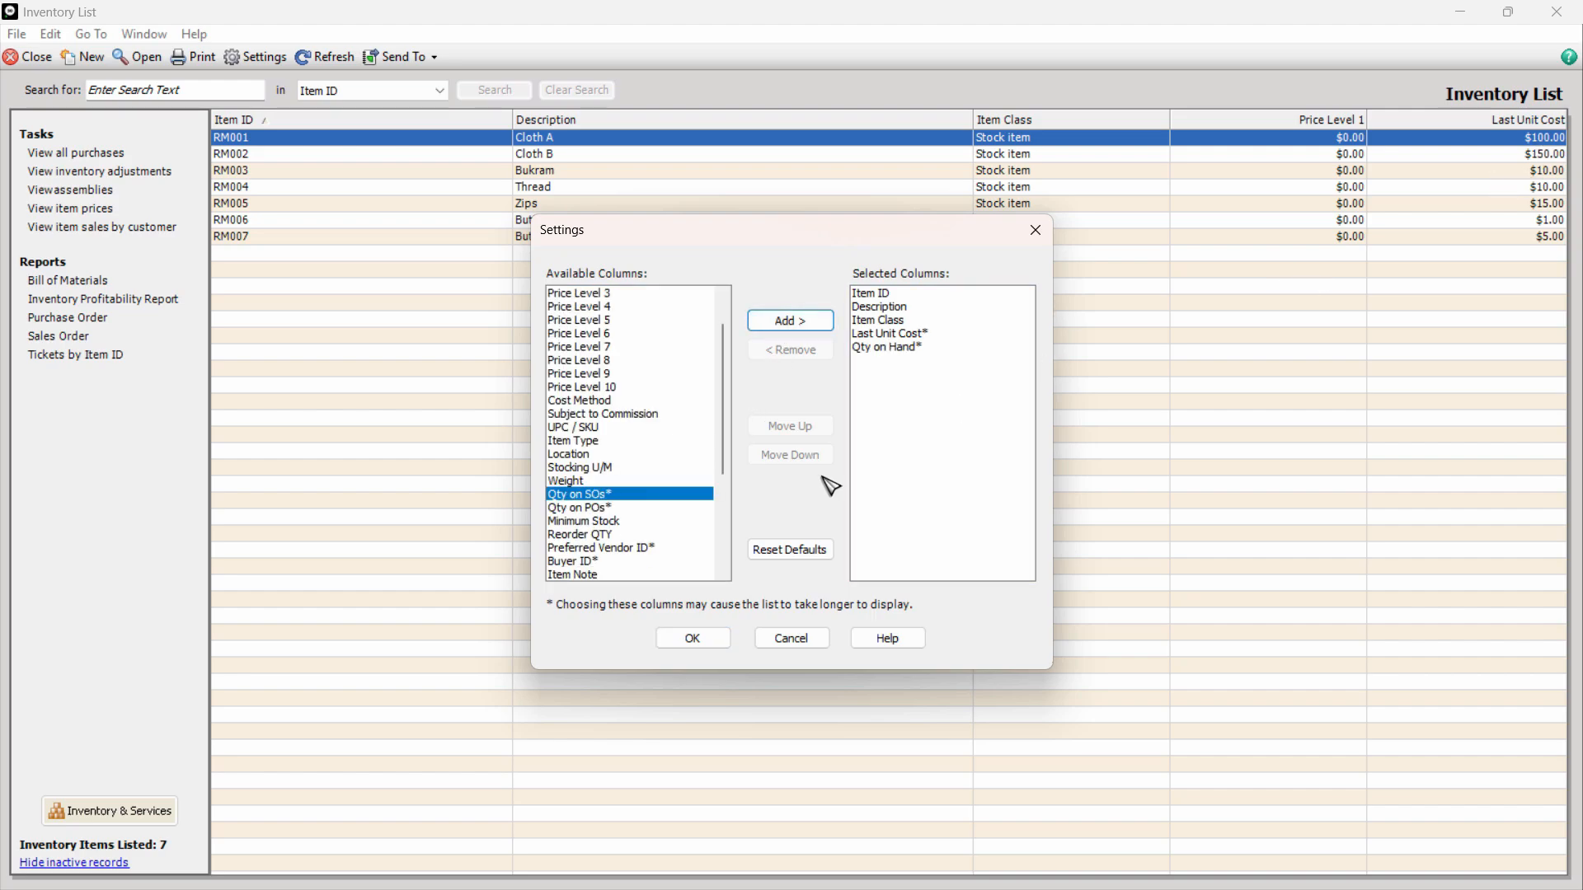
click(703, 641)
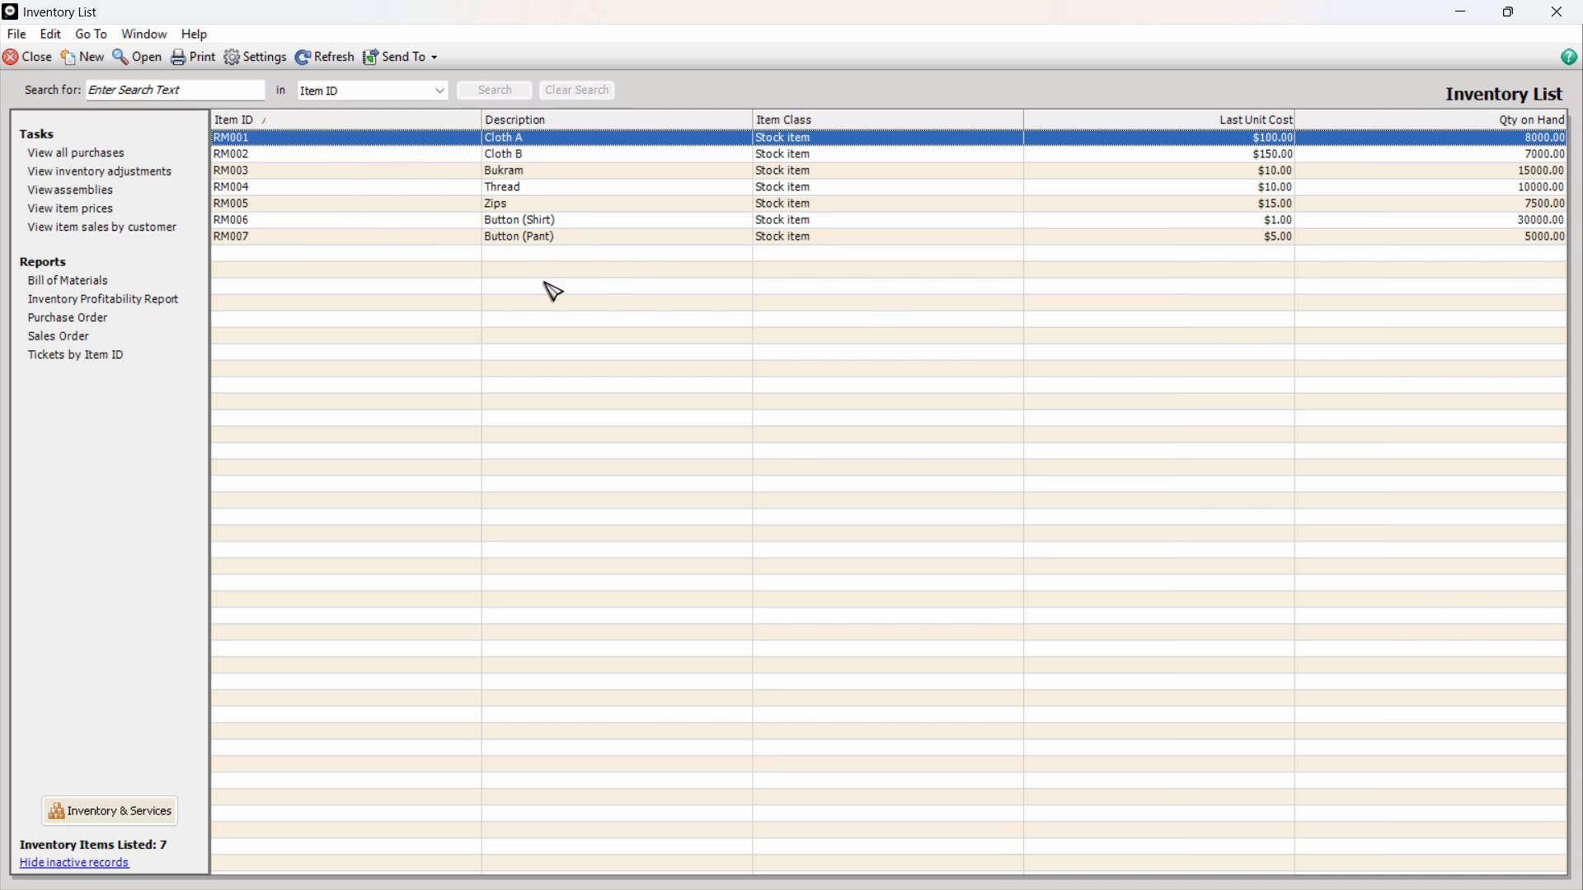
click(30, 58)
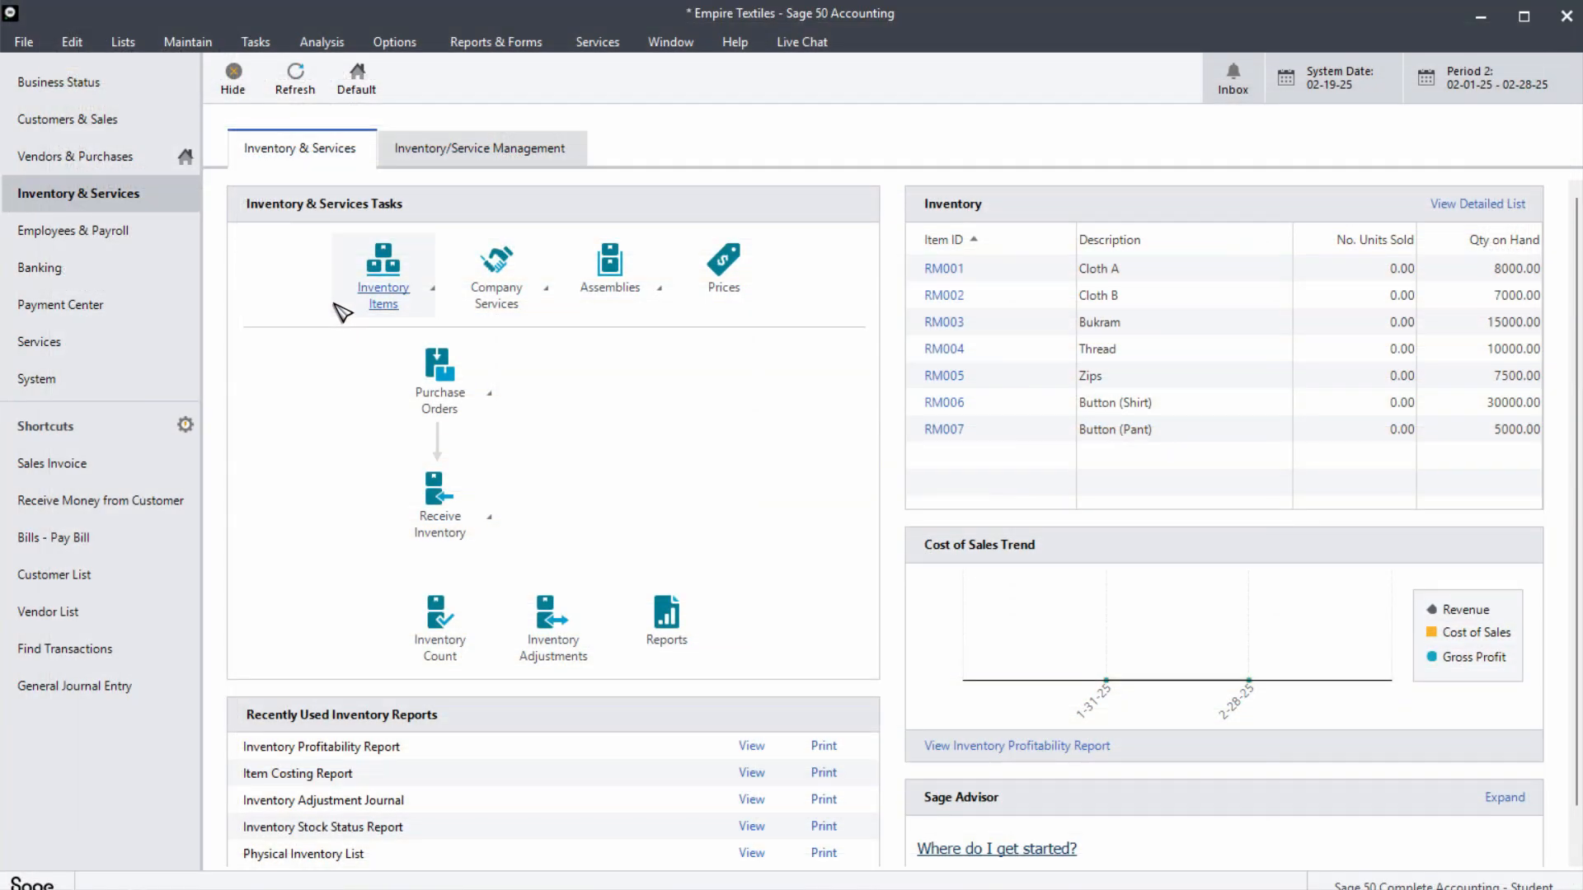